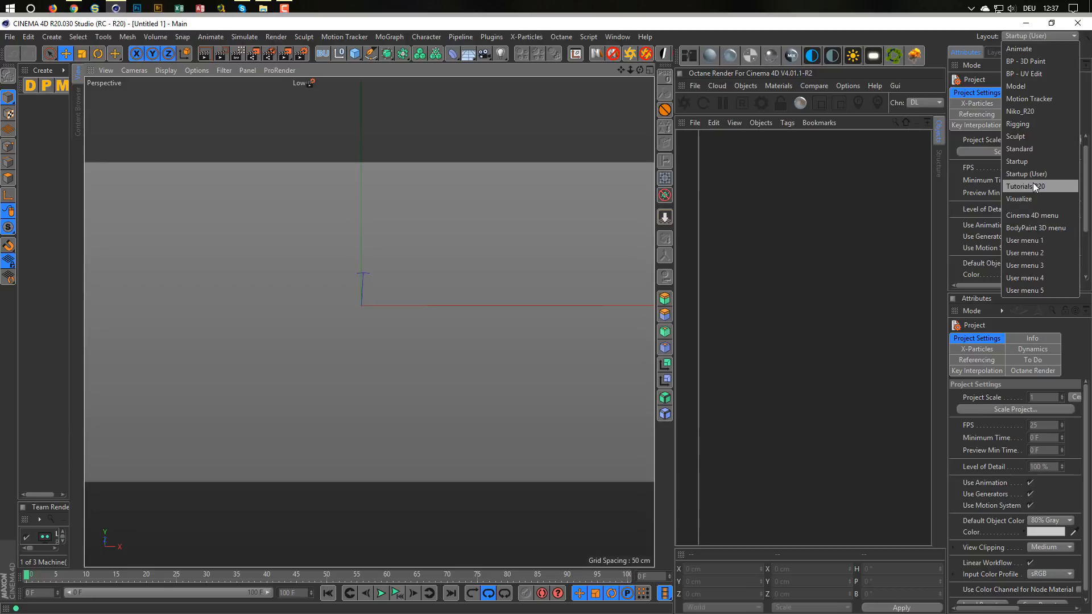
Switch the interface layout to Tutorials R20.
left_click(1033, 183)
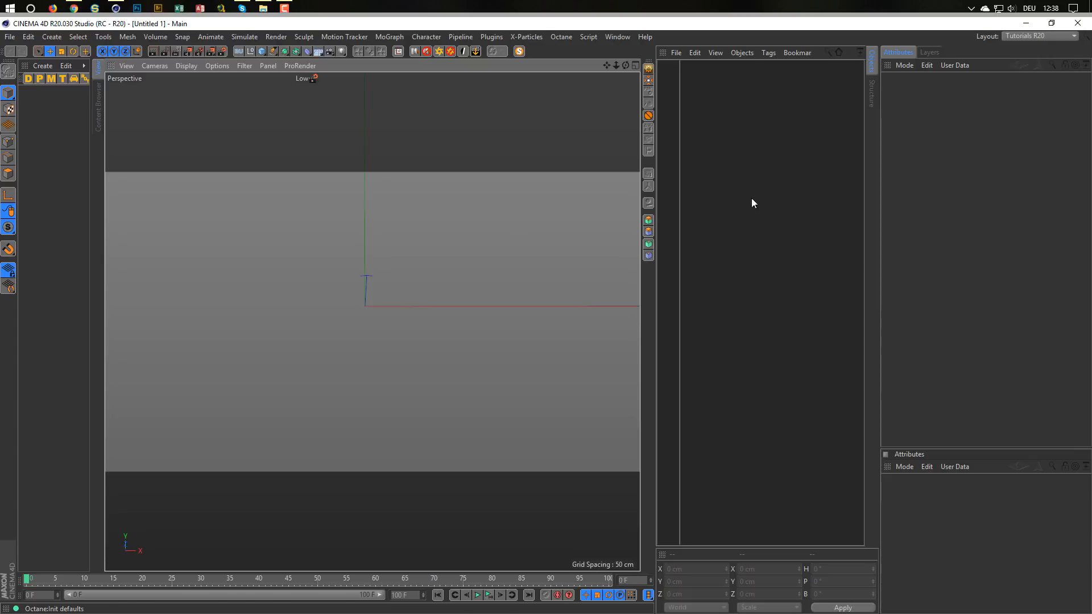
Examine the sliced, two-material cube render on the Raw & Rendered Facebook page in the browser, and return to Cinema 4D.
left_click(73, 8)
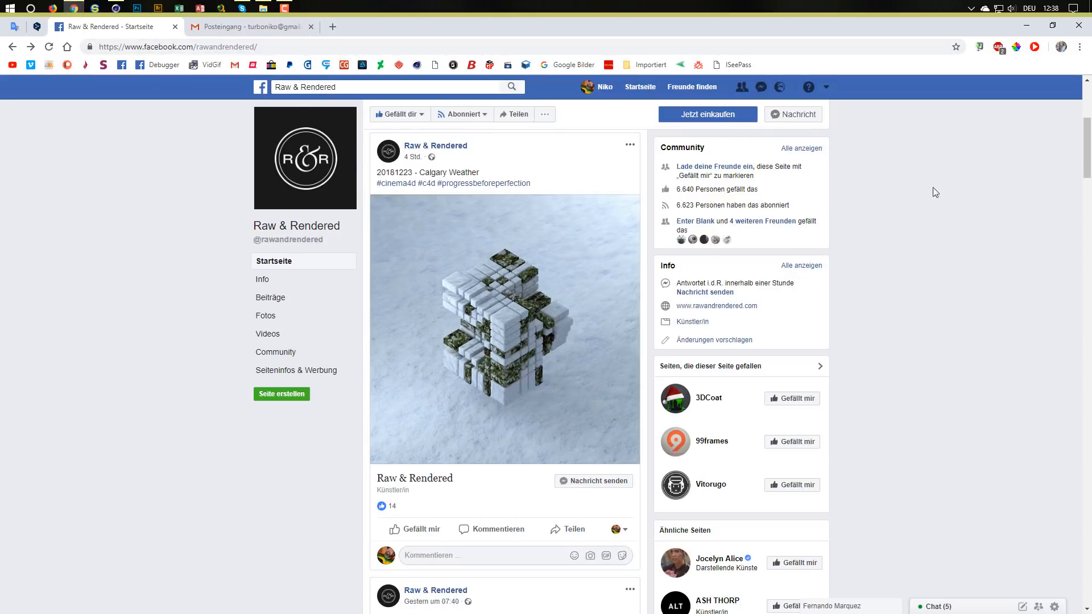
left_click_drag(1085, 147, 1051, 142)
scroll(1051, 455, "down", 20)
scroll(1049, 419, "up", 14)
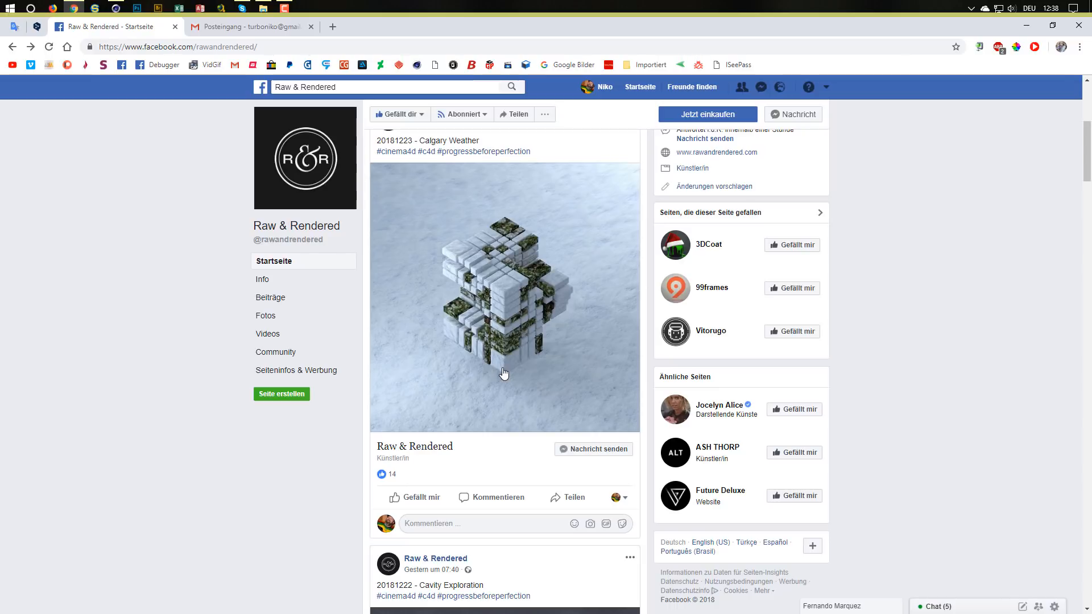
left_click(115, 8)
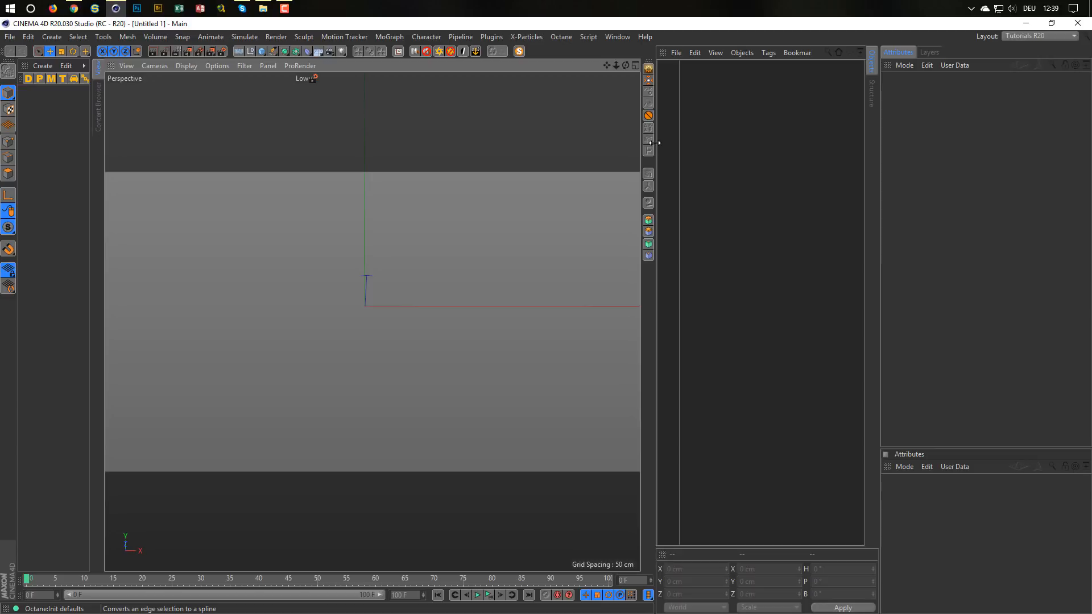
Widen the object list area and save the project as multi_tex.
left_click_drag(656, 143, 636, 147)
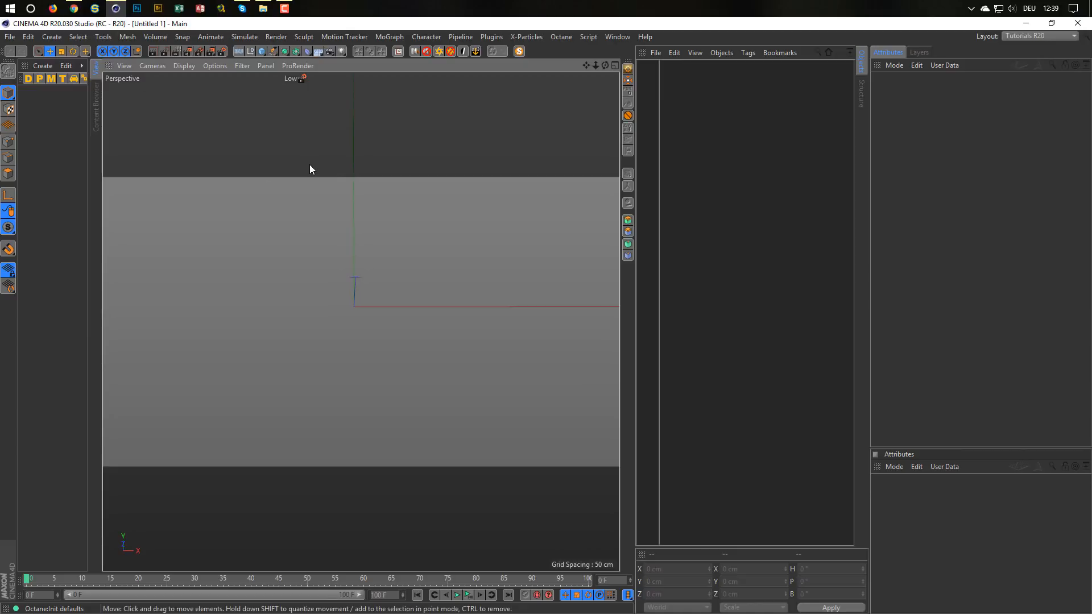
key("ctrl+s")
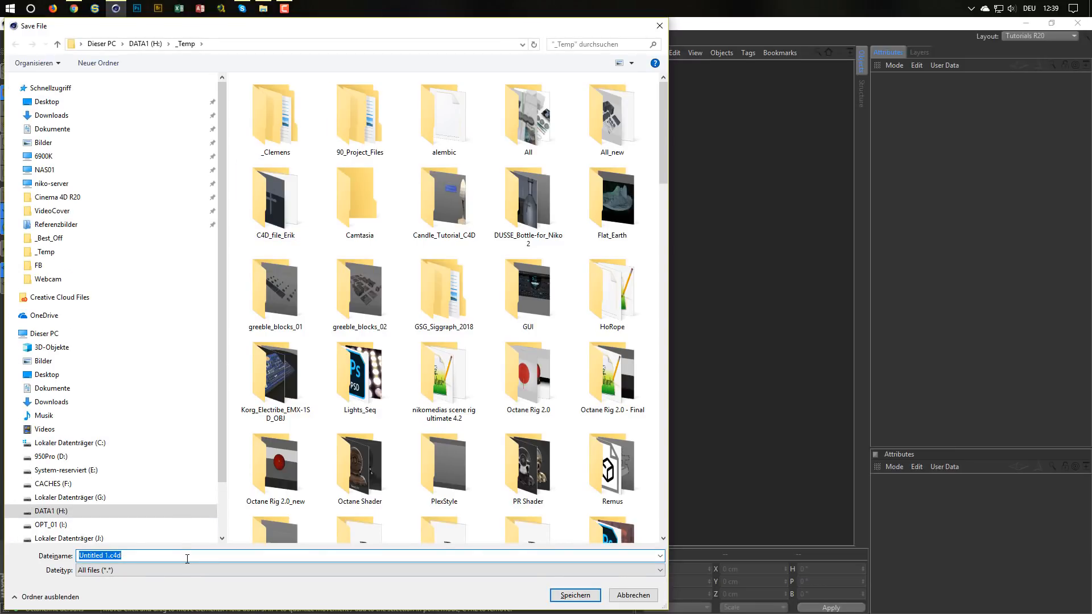
type("multi_tex")
key("Return")
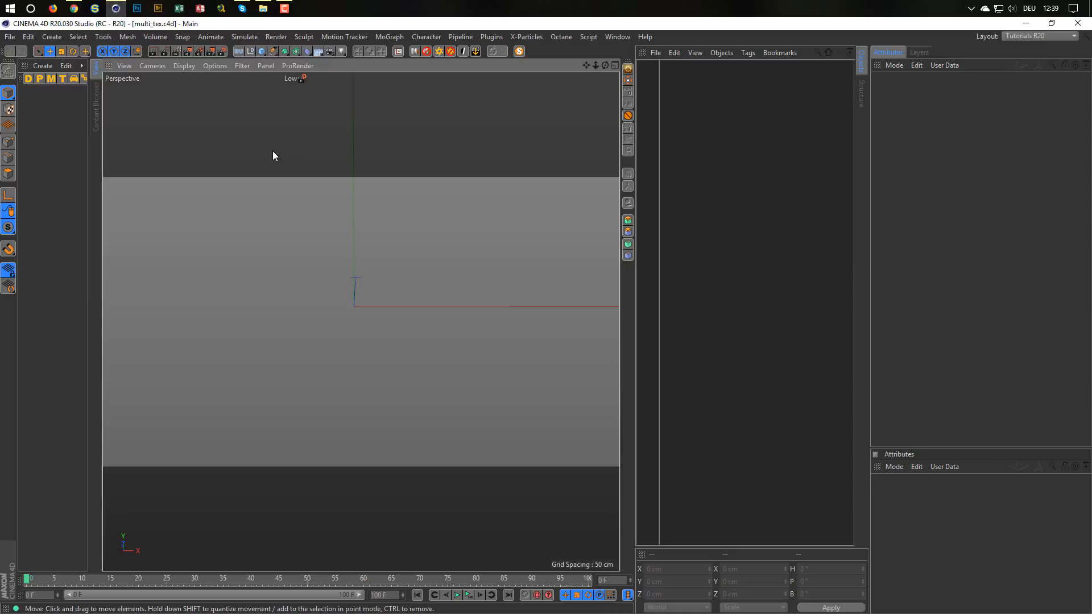
Turn off Lock Ratio and set the output width to 720 pixels for the render presets from Low through Octane.
left_click(223, 50)
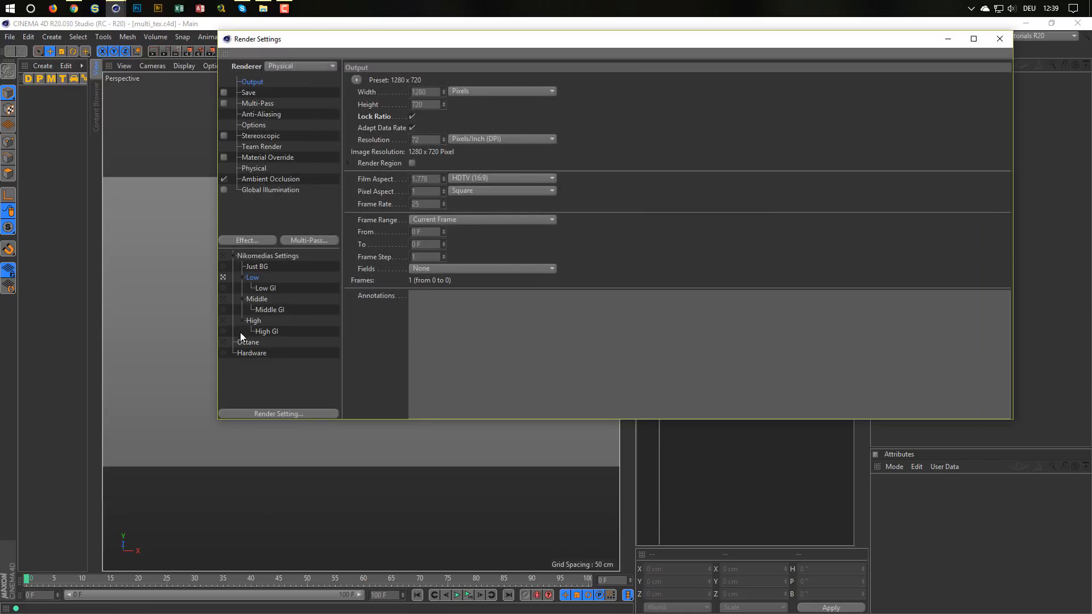
left_click(246, 341, "shift")
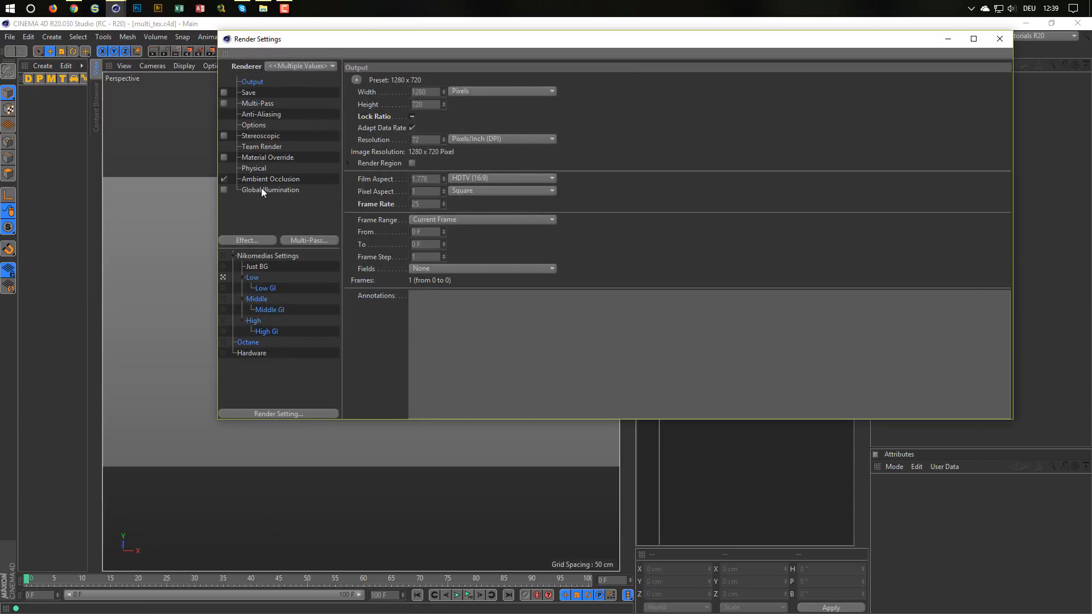
left_click(412, 116)
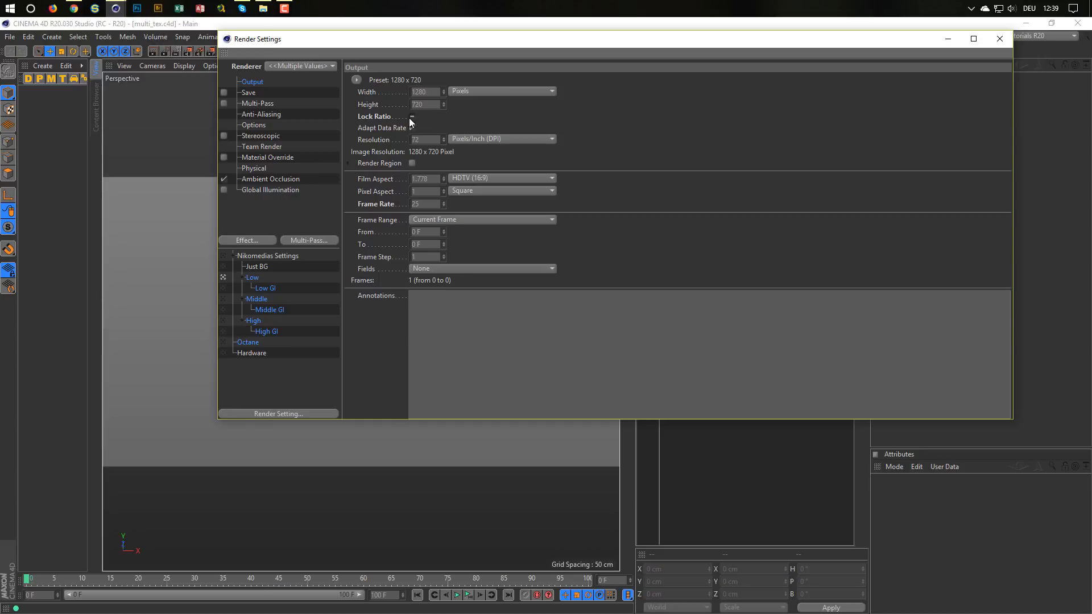
type("720")
key("Return")
left_click(1007, 39)
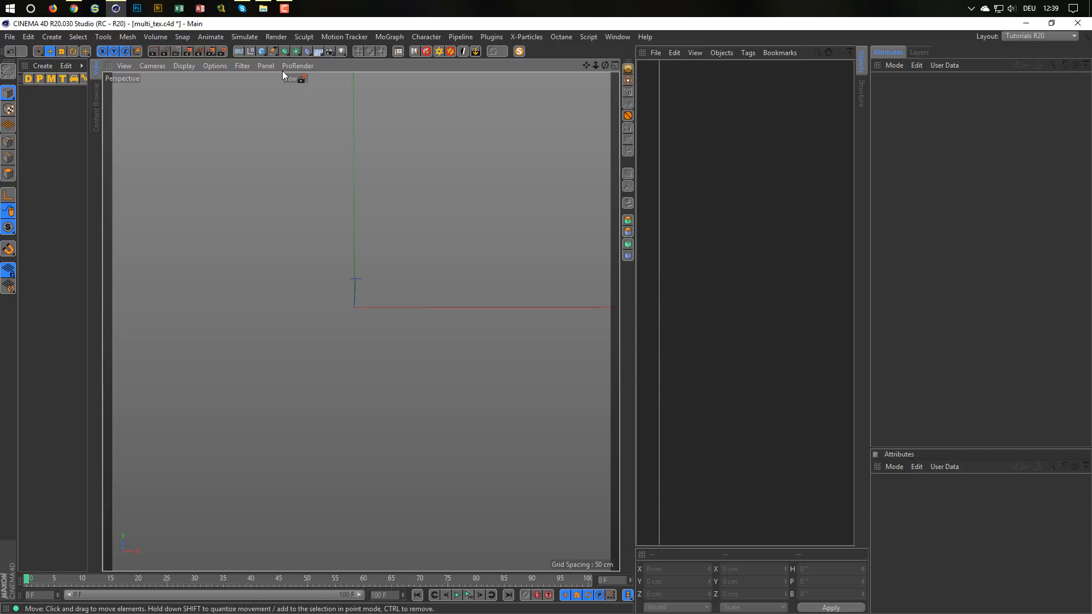
Create a cube primitive and add a Voronoi Fracture as its parent.
left_click(259, 51)
left_click_drag(315, 239, 341, 288, "alt")
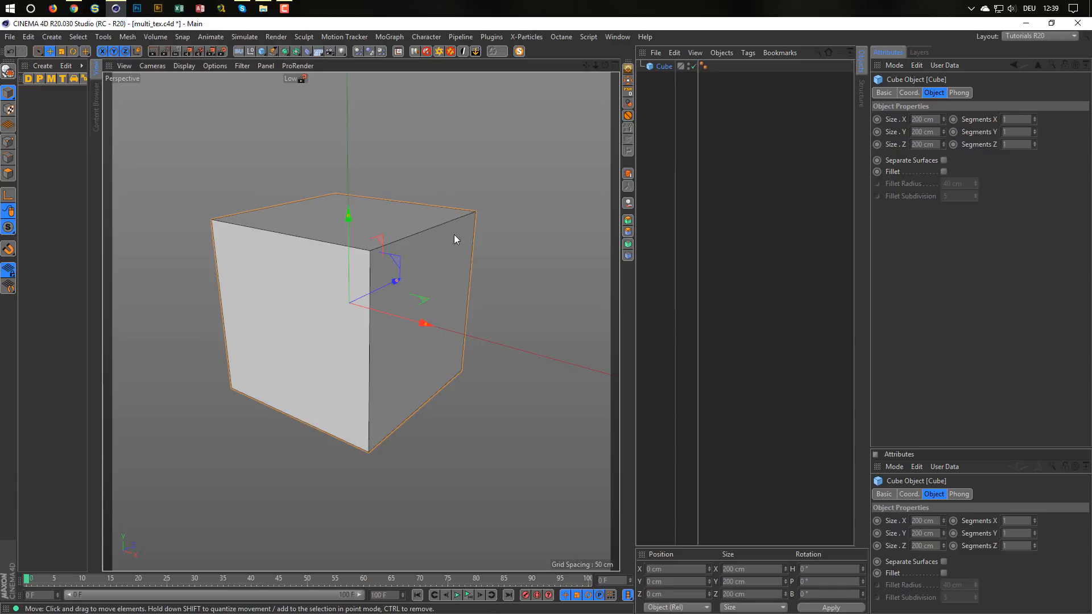
left_click(392, 36)
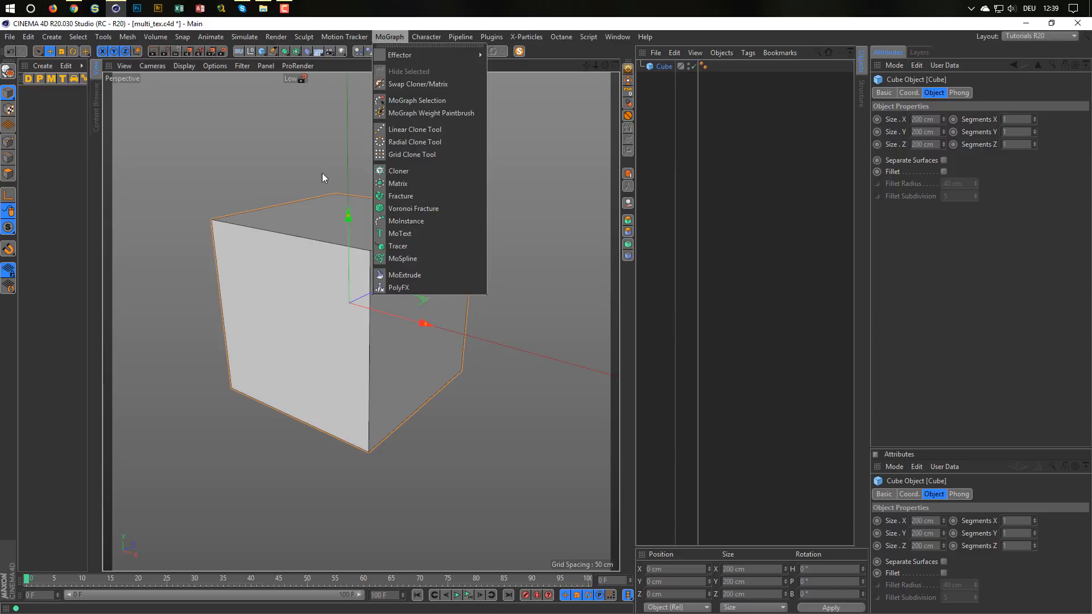
left_click(399, 209, "alt")
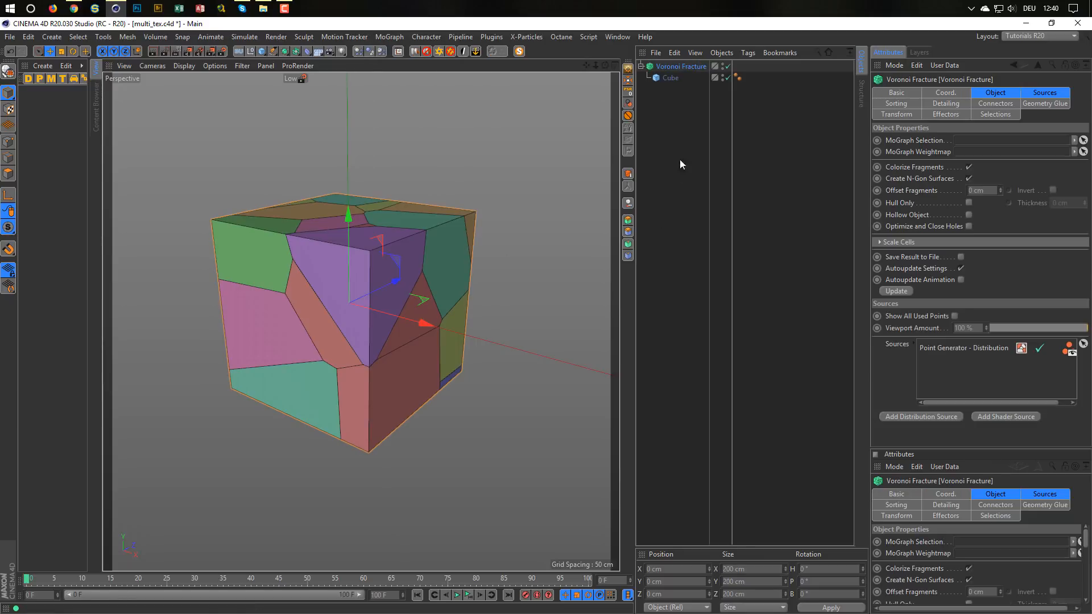
Delete the Point Generator distribution source from the Voronoi Fracture.
left_click(671, 78)
left_click(694, 67)
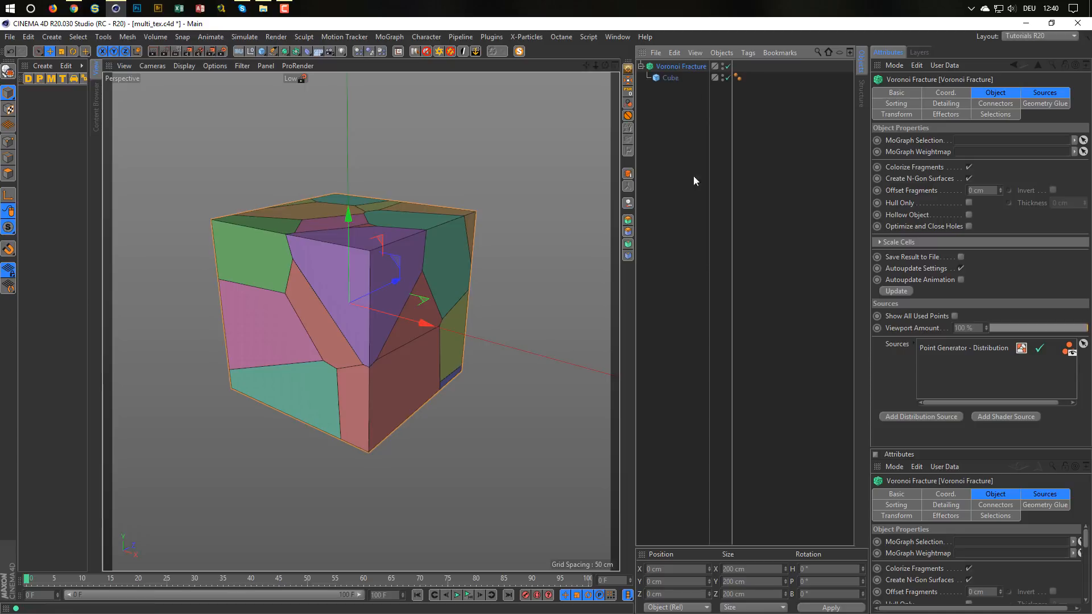
left_click(961, 352)
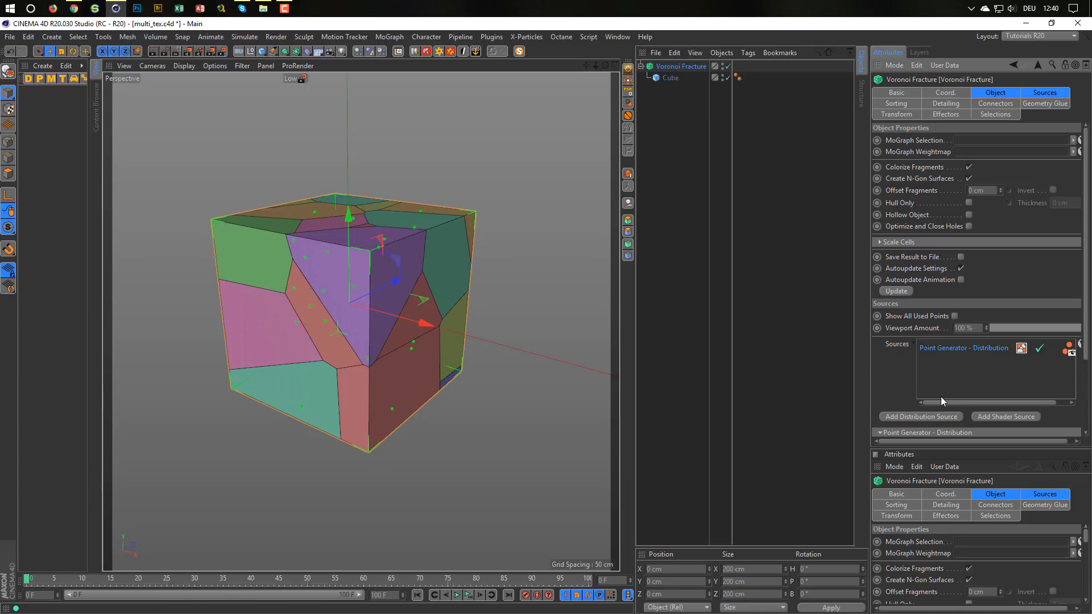
key("Delete")
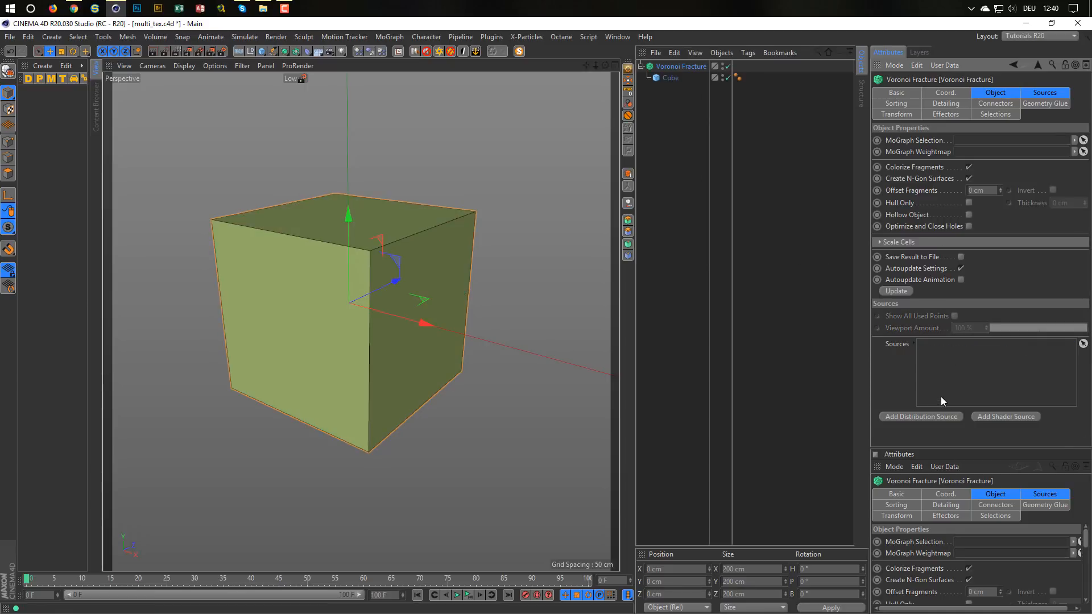
Add a plane primitive to the scene.
left_click(675, 78)
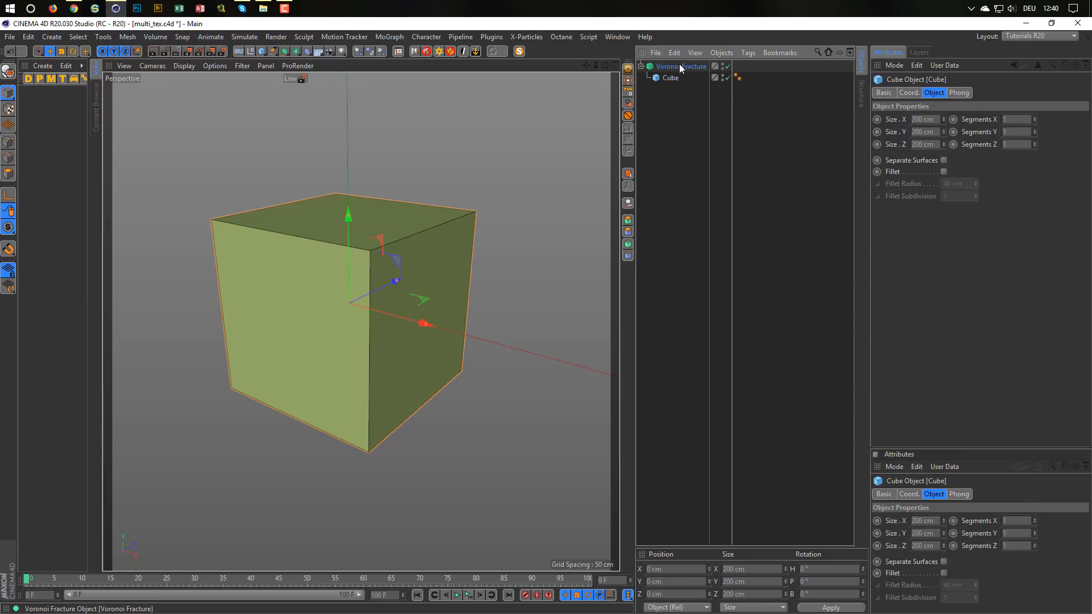
left_click(679, 67)
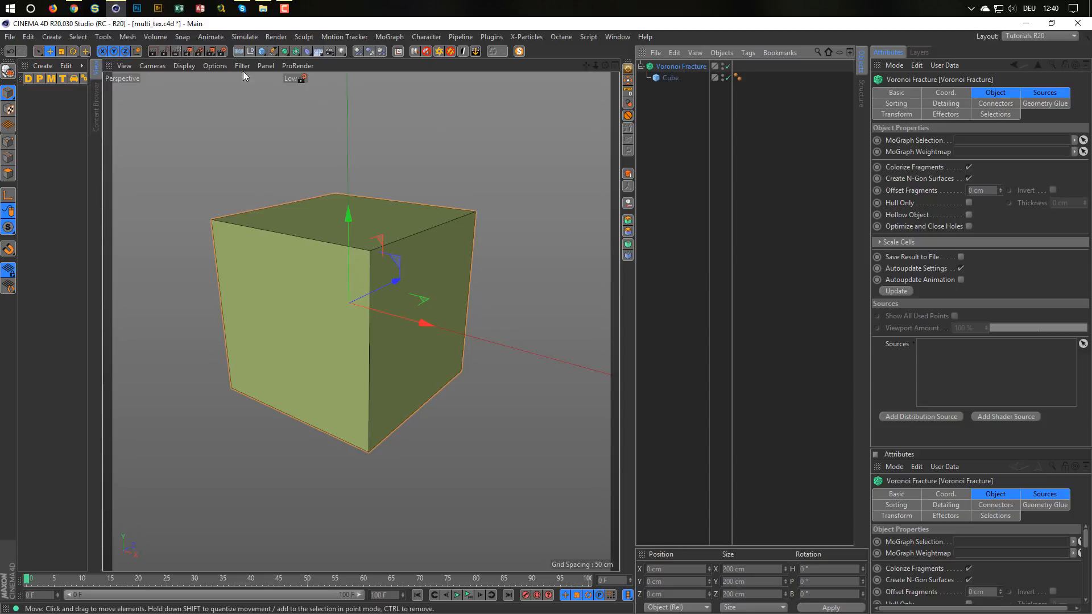
left_click(261, 51)
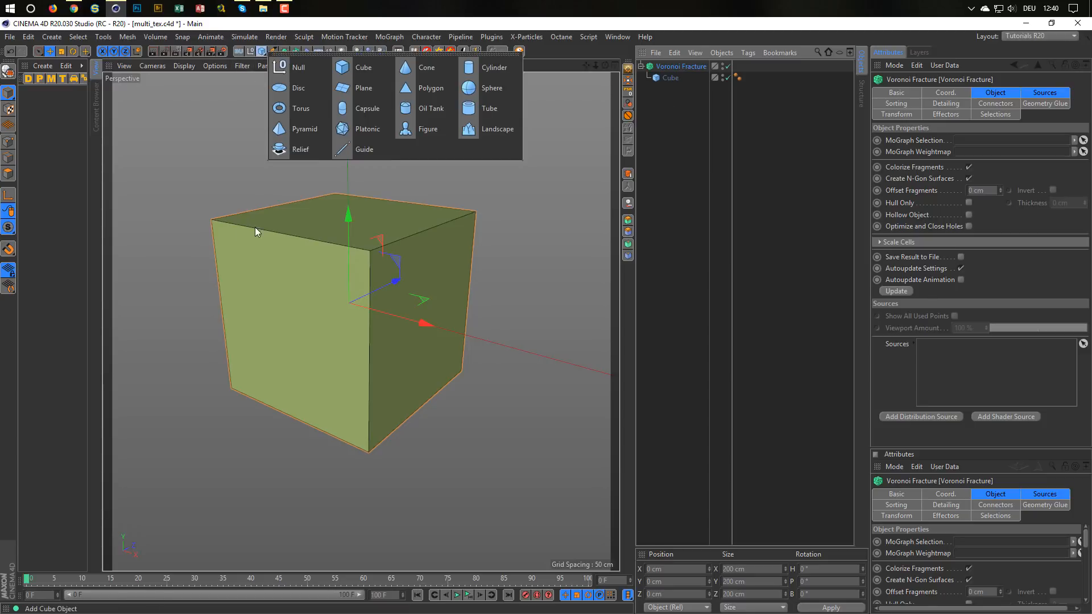
left_click(366, 91)
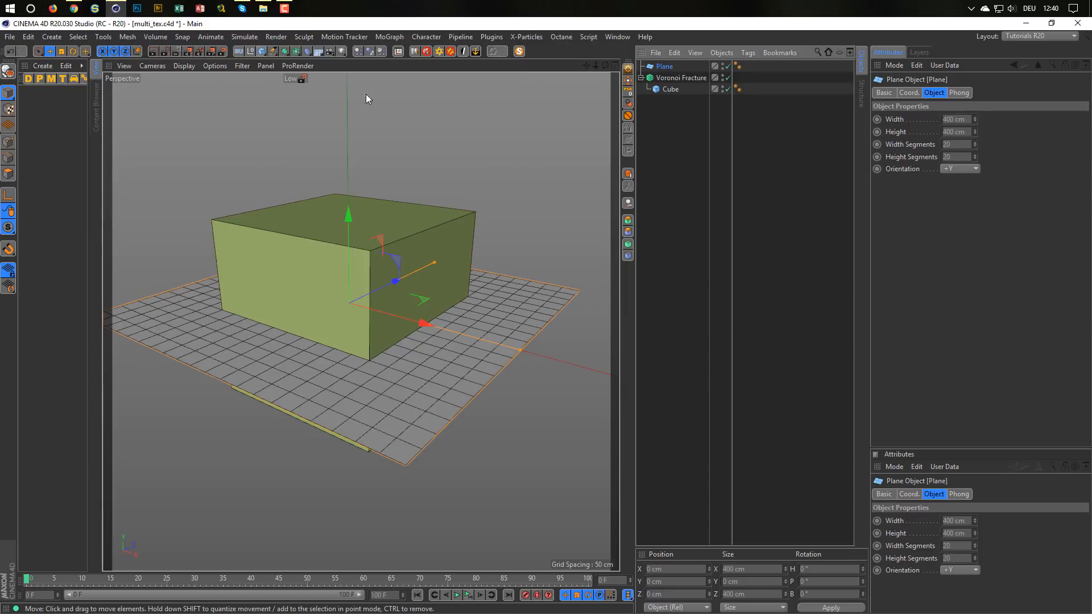
Place the cube on the floor plane with Drop2Floor.
left_click(668, 89)
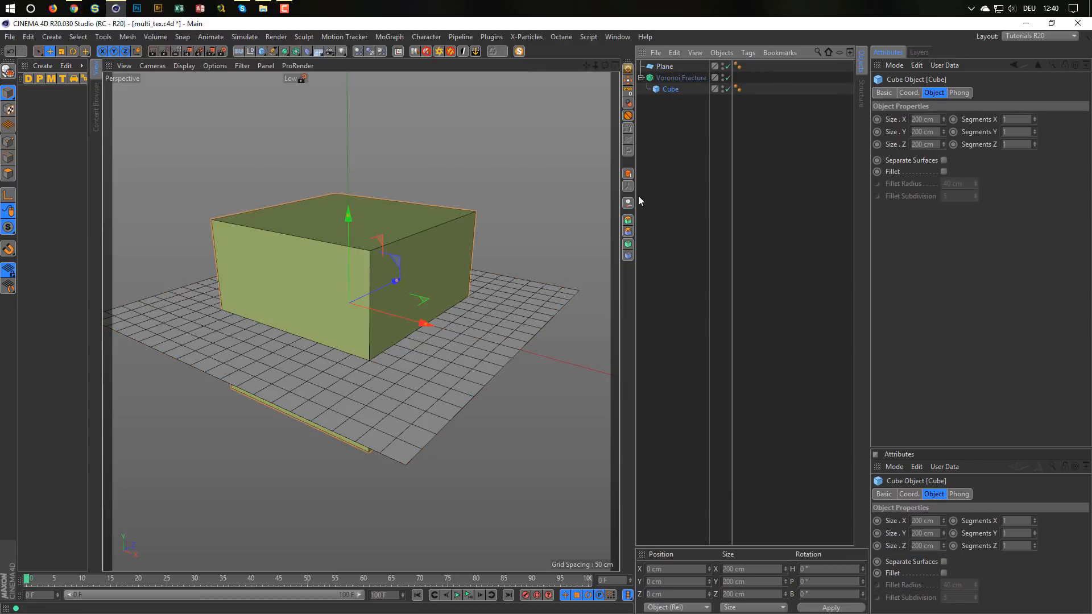
left_click(486, 37)
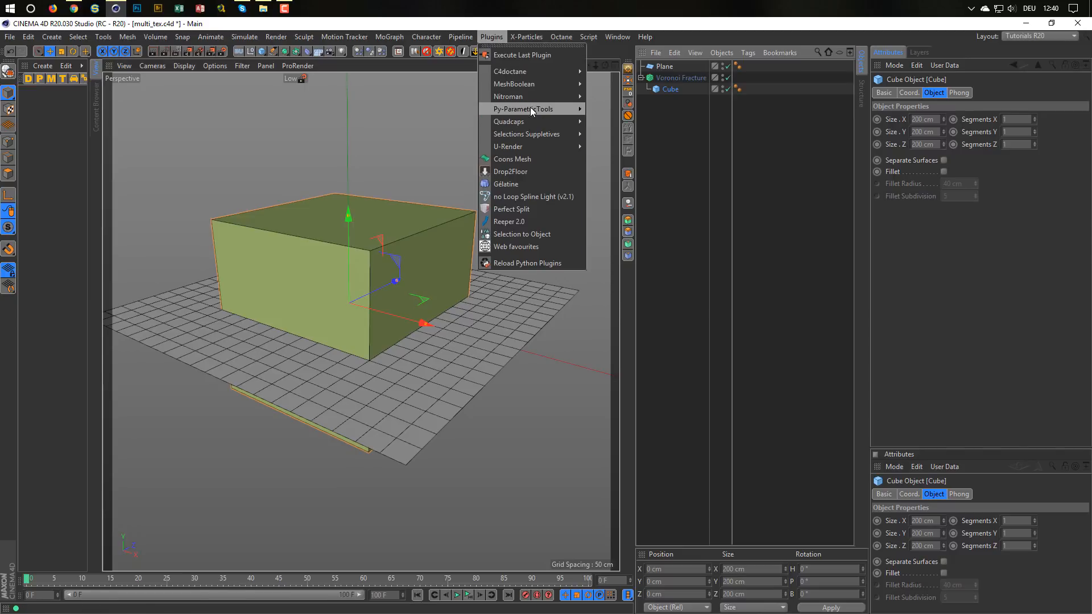
left_click(520, 170)
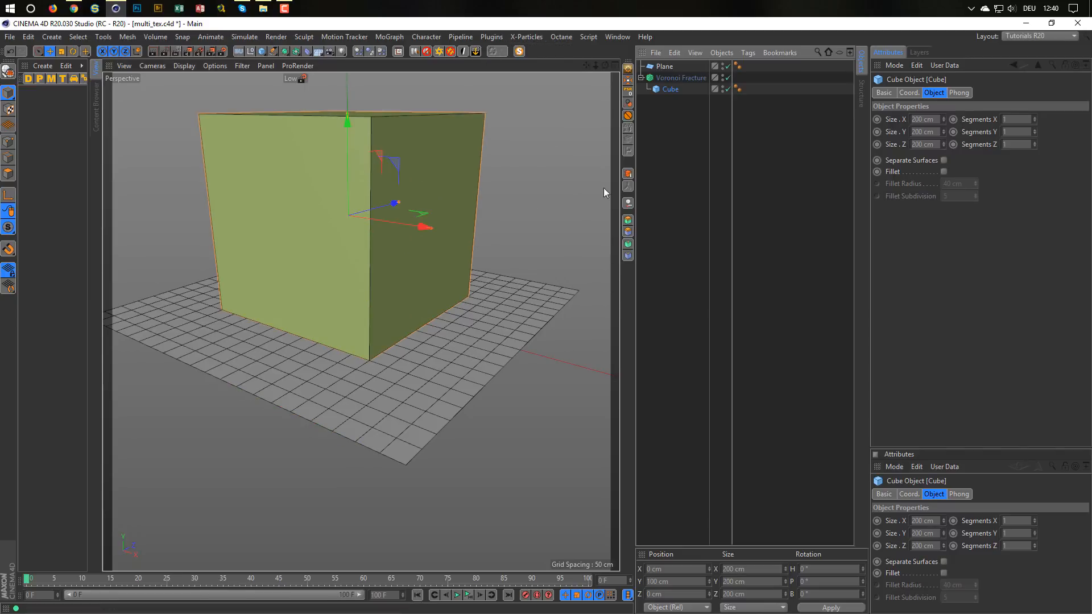
scroll(444, 271, "down", 5)
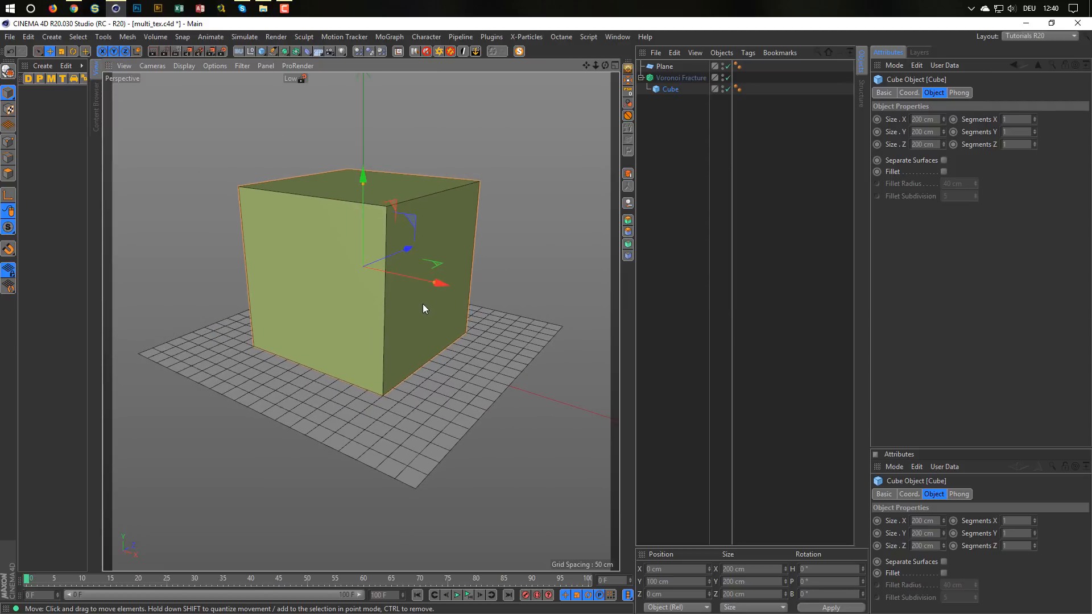
right_click_drag(423, 306, 444, 293, "alt")
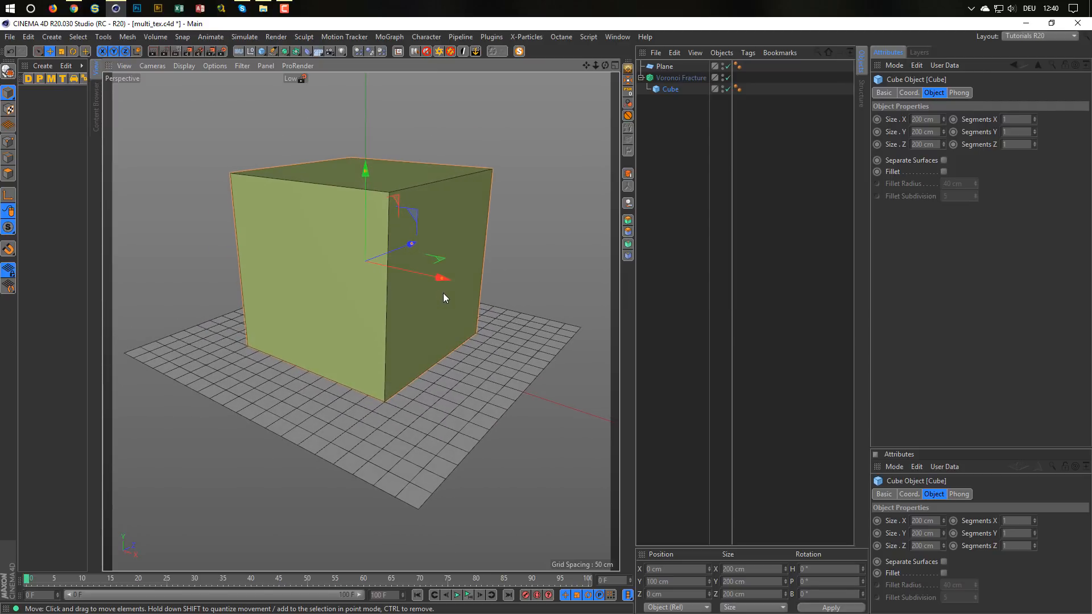
Center the plane on the cube by nesting it under the cube, resetting its position, and moving it back to the top level.
left_click(664, 67)
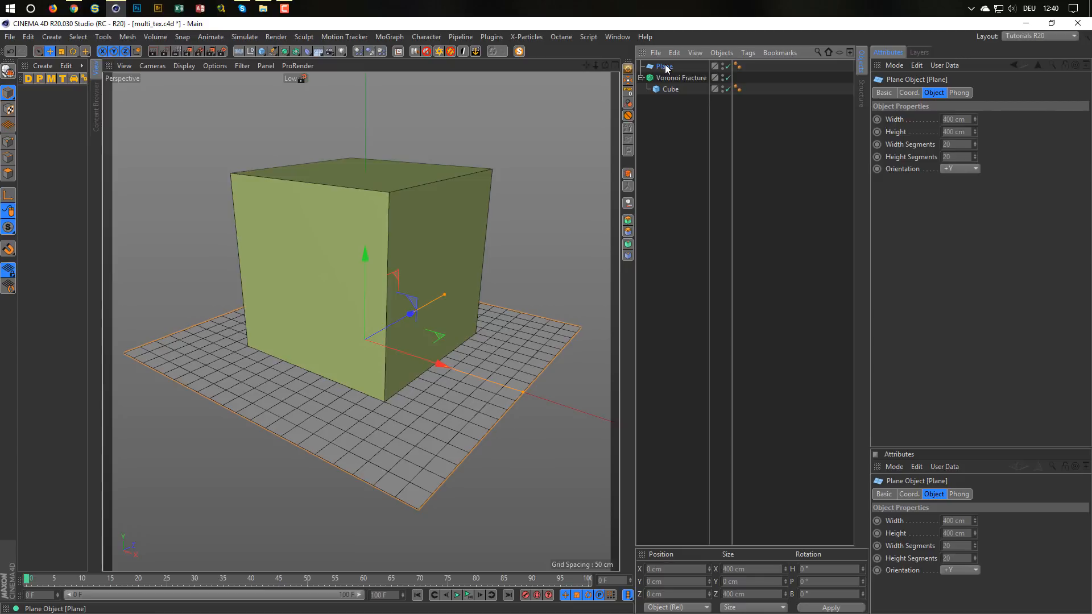
left_click_drag(666, 66, 674, 91)
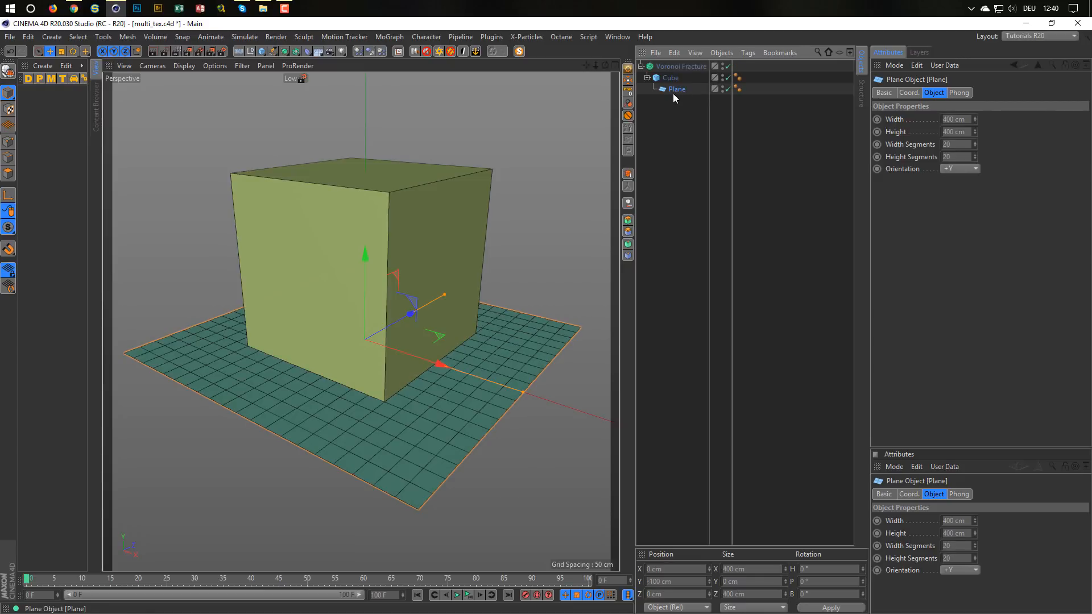
left_click(629, 91)
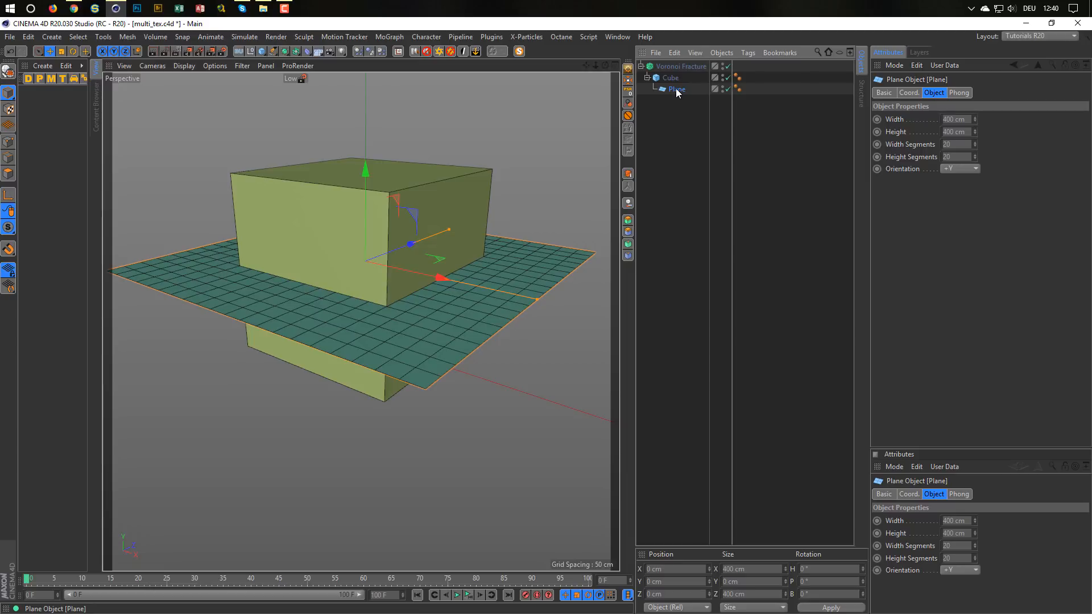
left_click_drag(675, 90, 681, 63)
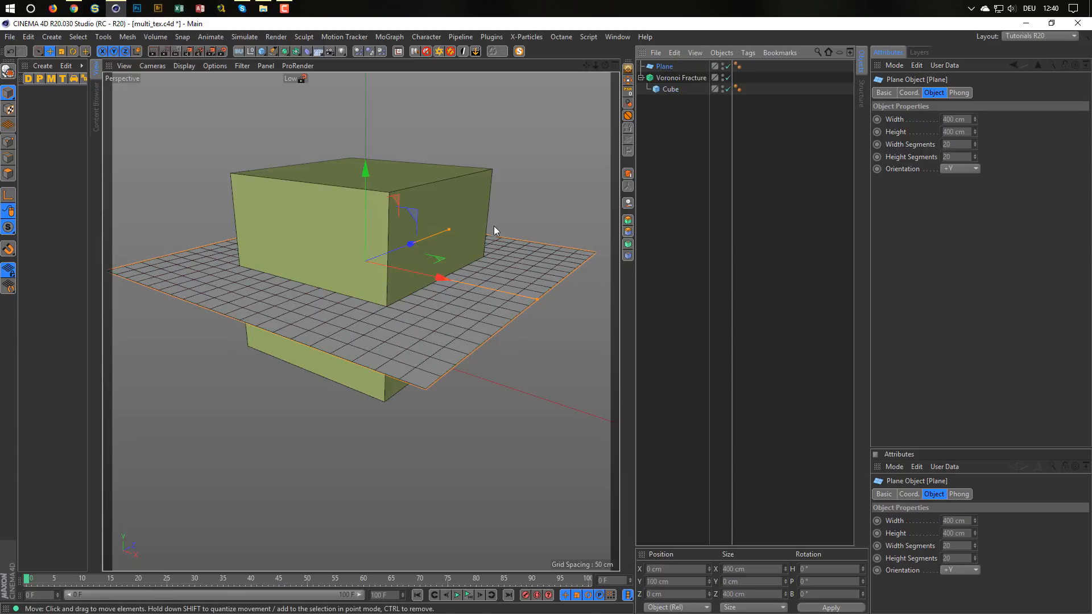
Set the plane's orientation to +Z and its width and height to 200 cm each.
left_click(959, 169)
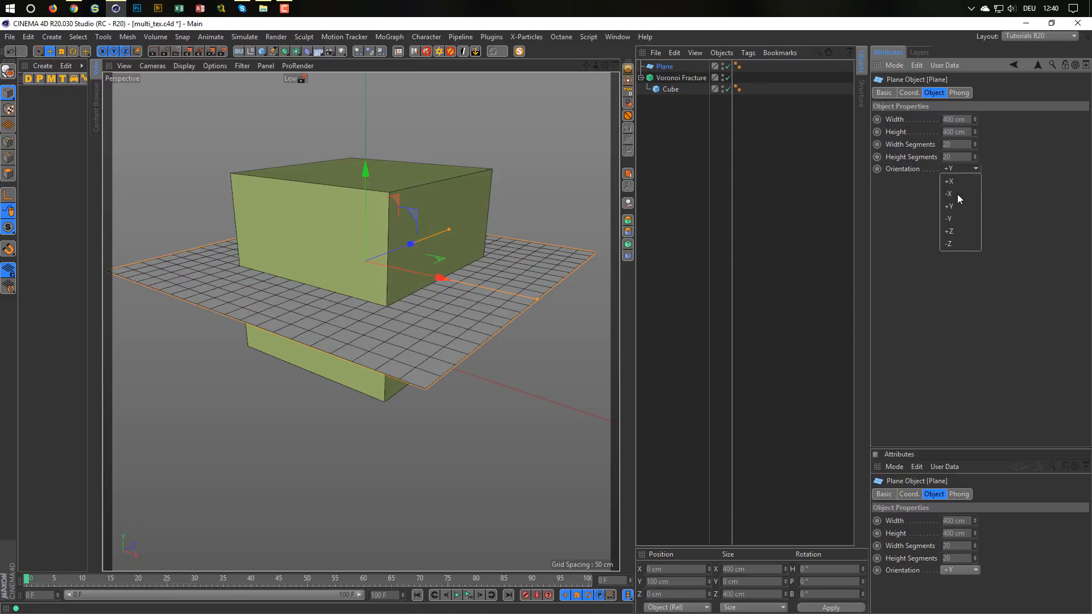
left_click(955, 231)
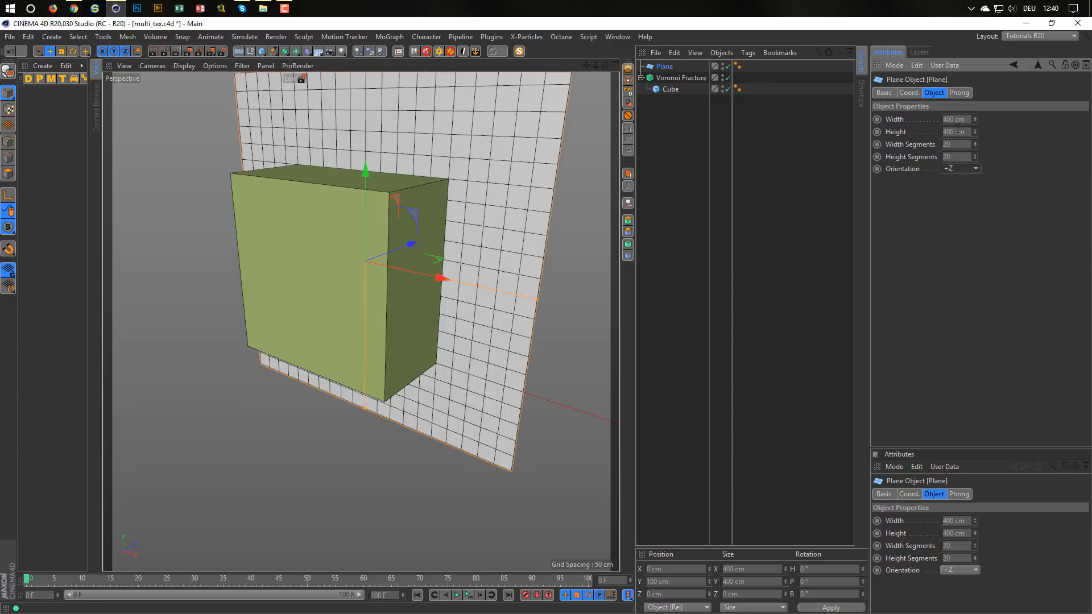
left_click(959, 119)
type("200")
key("Tab")
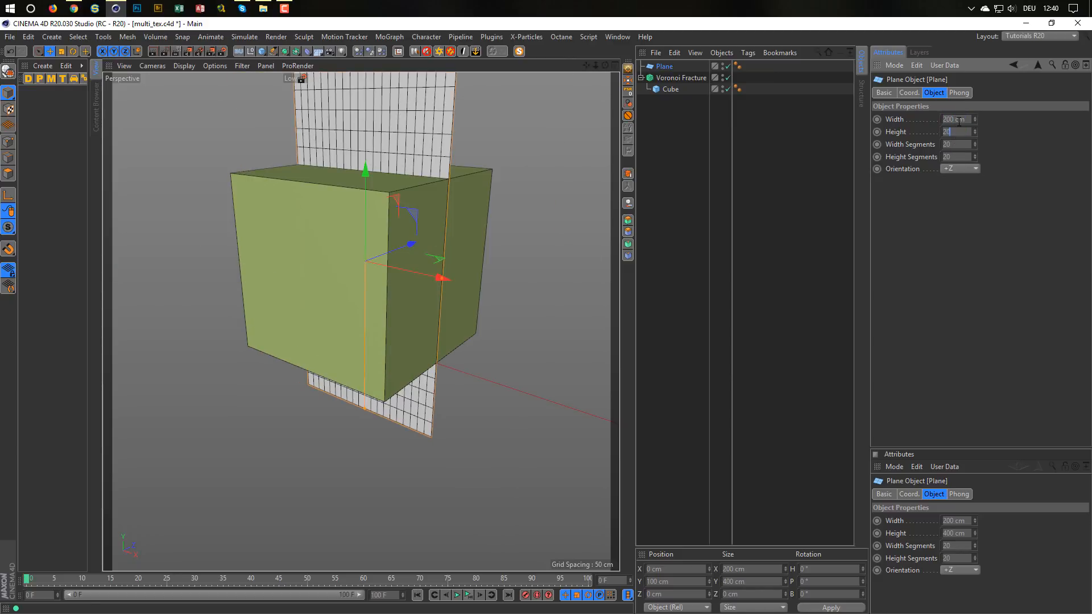
type("200")
key("Tab")
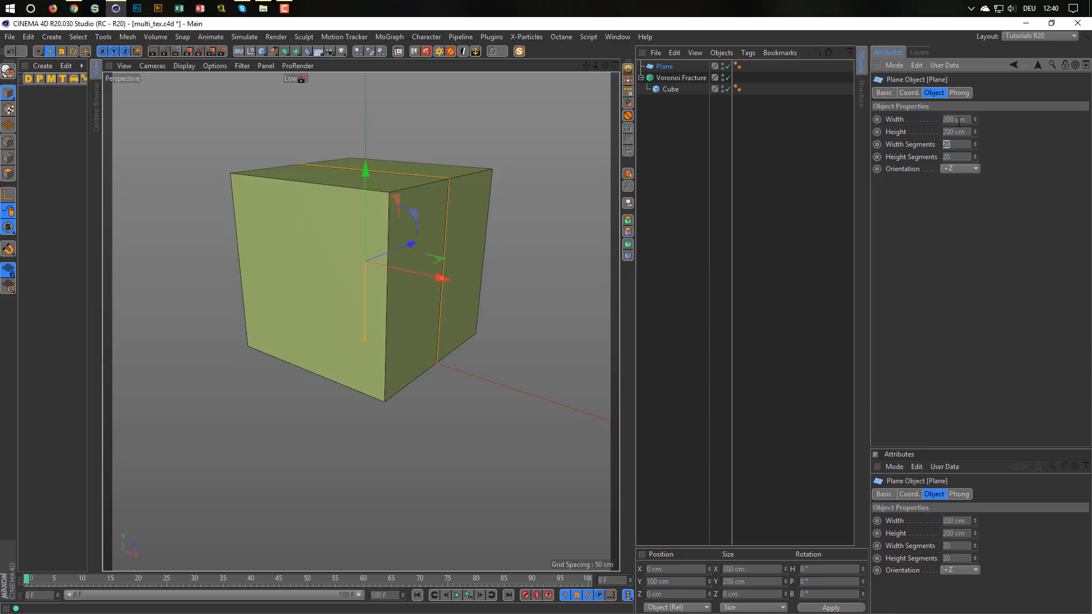
Reduce the plane to one width and one height segment and move it along Z to about -175 cm, in front of the cube.
type("1")
key("Tab")
type("1")
key("Tab")
left_click_drag(409, 241, 304, 285)
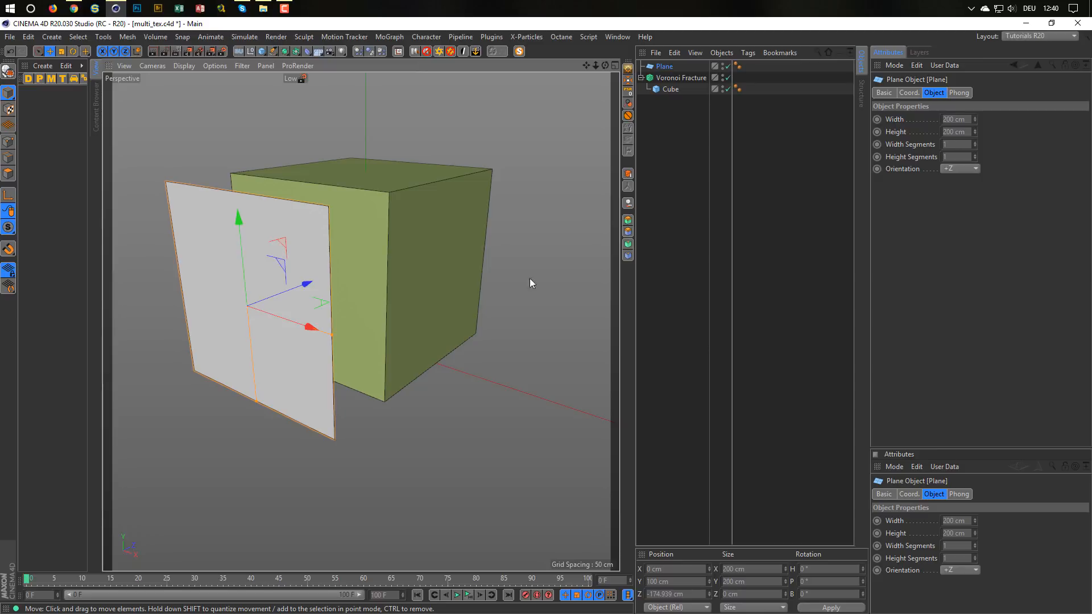
Make the plane editable and add it as a source of the Voronoi Fracture.
key("c")
left_click(669, 79)
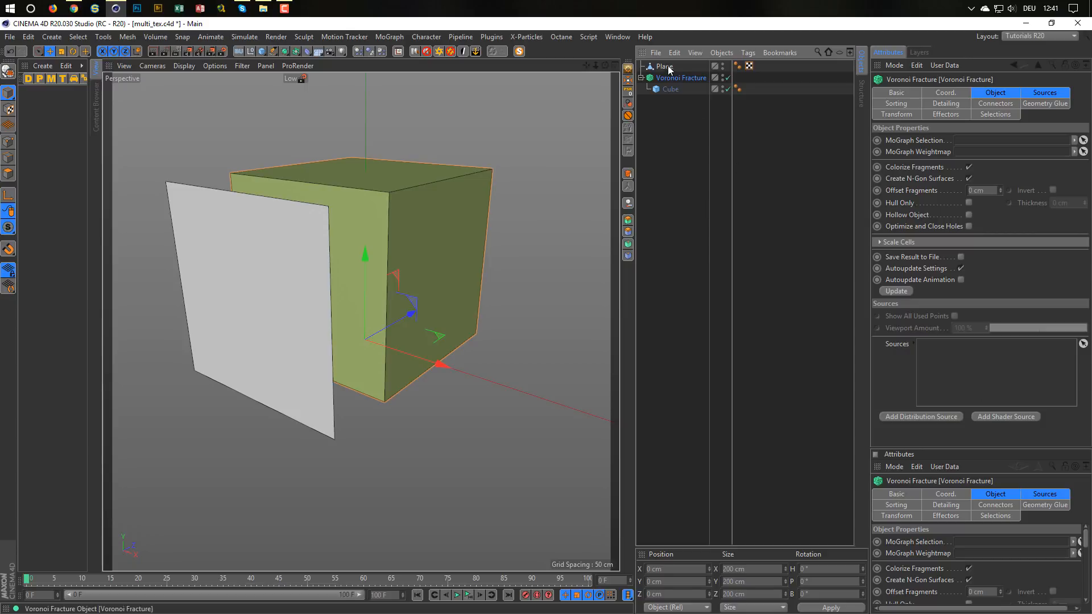
left_click_drag(664, 67, 974, 358)
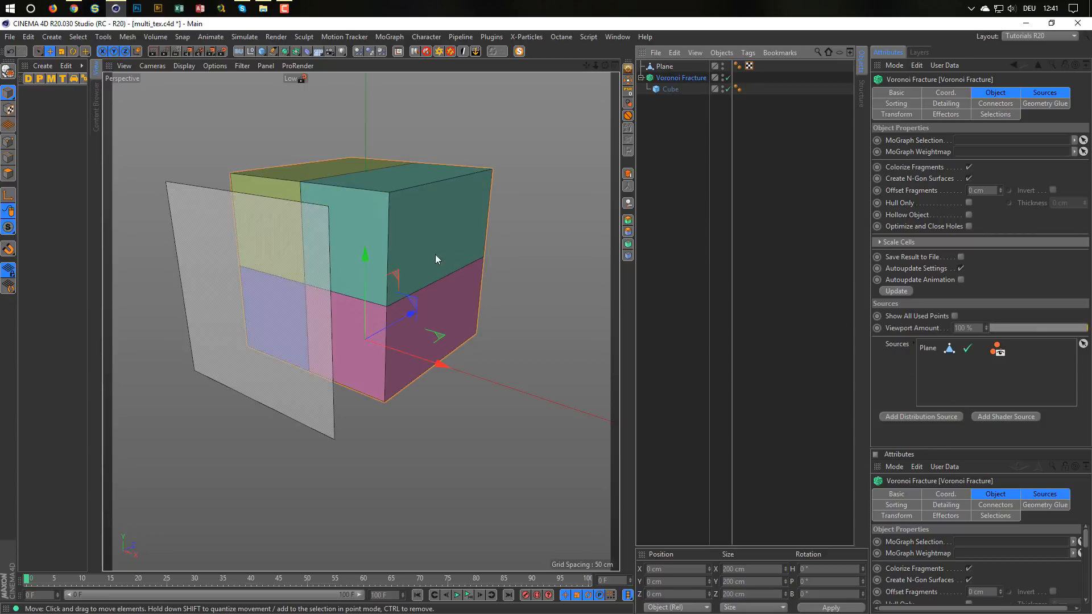
Slice the plane vertically at irregular intervals across its width using Plane Cut in Local mode with the YZ plane.
middle_click_drag(433, 265, 460, 290, "alt")
left_click_drag(459, 290, 459, 289, "alt")
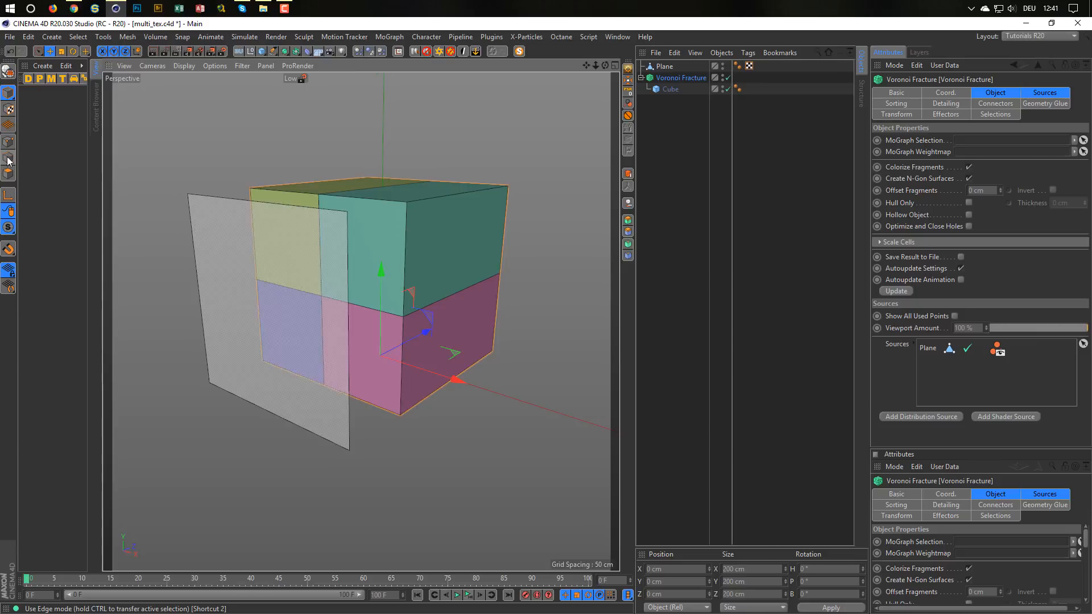
left_click(672, 80)
left_click(664, 67)
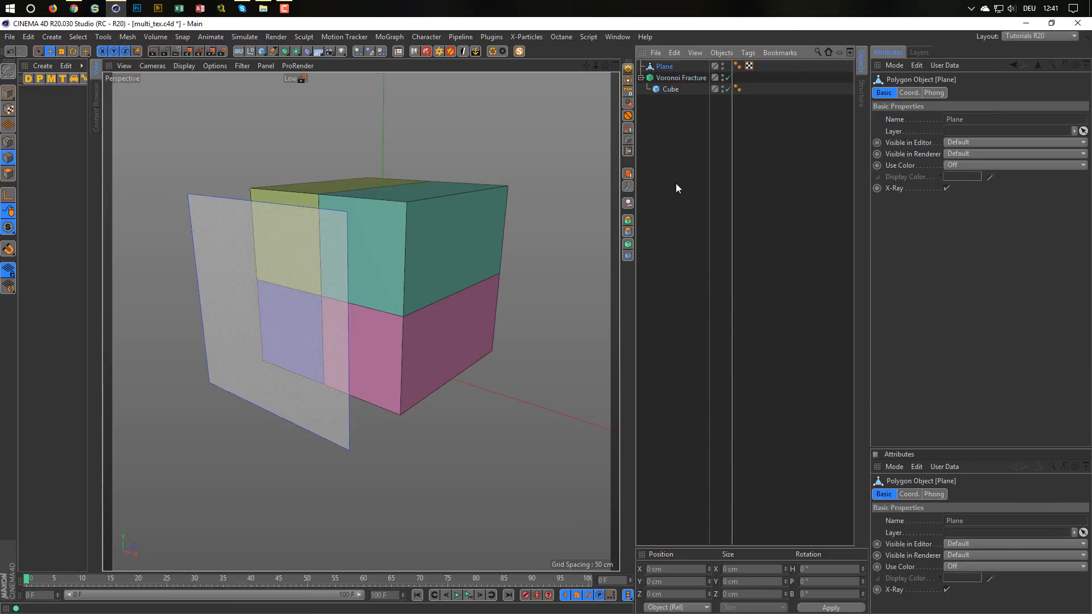
key("k")
key("j")
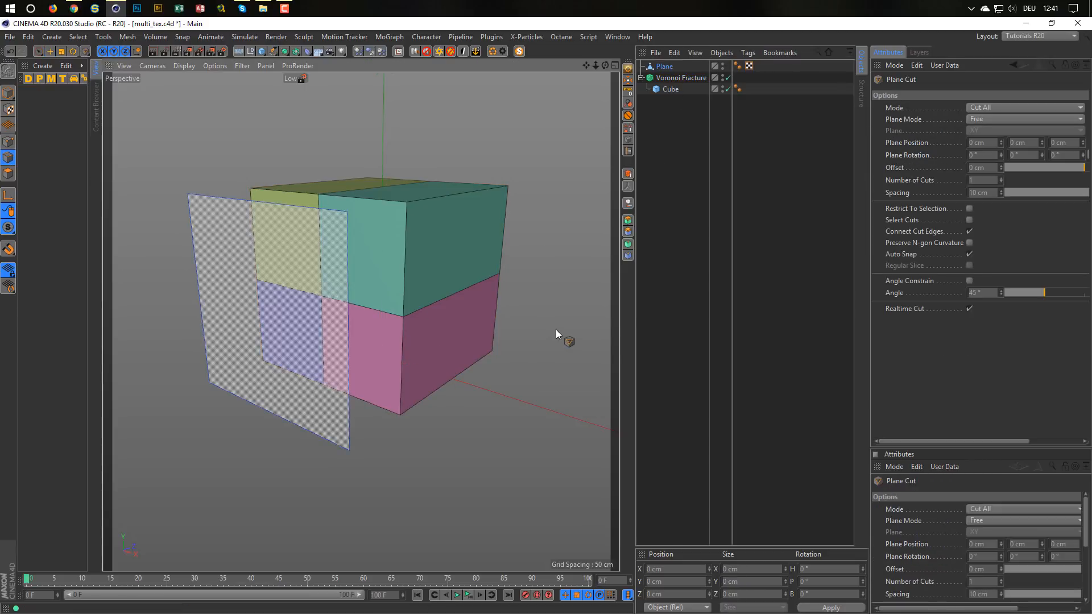
left_click(983, 119)
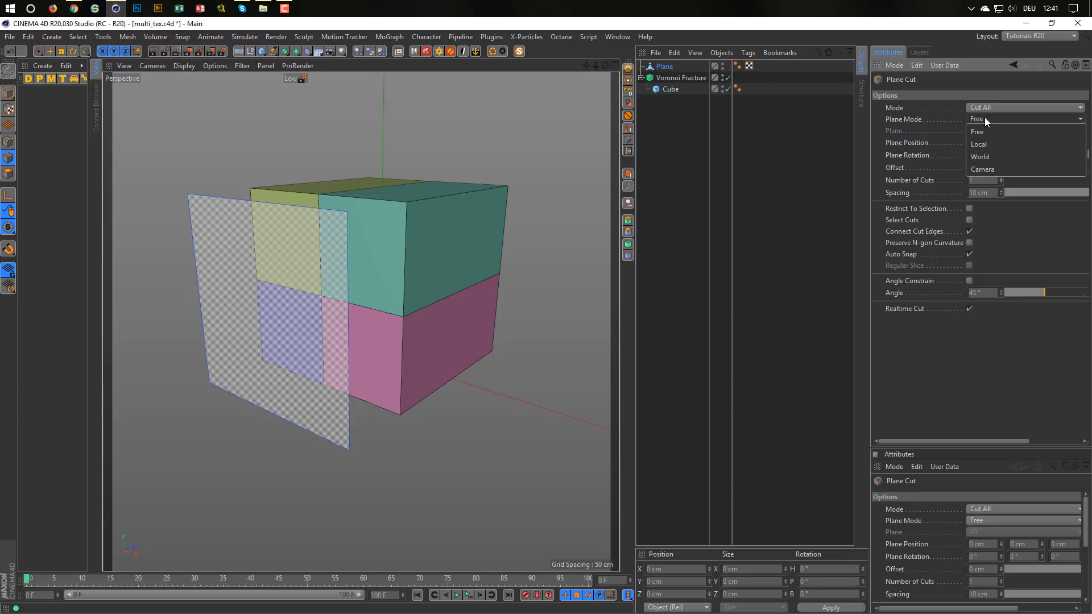
left_click(991, 145)
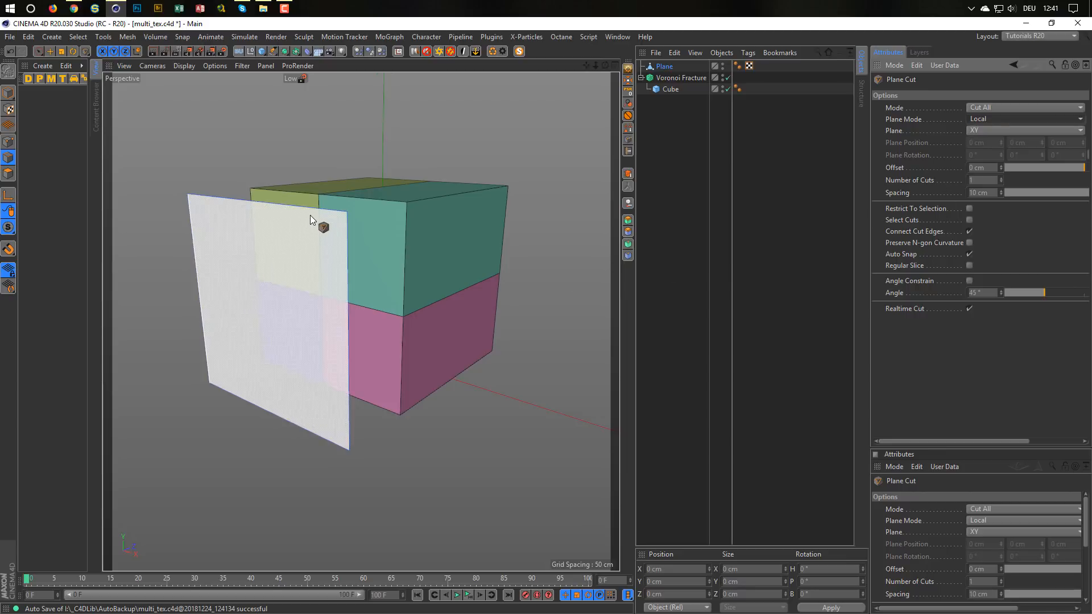
left_click(986, 131)
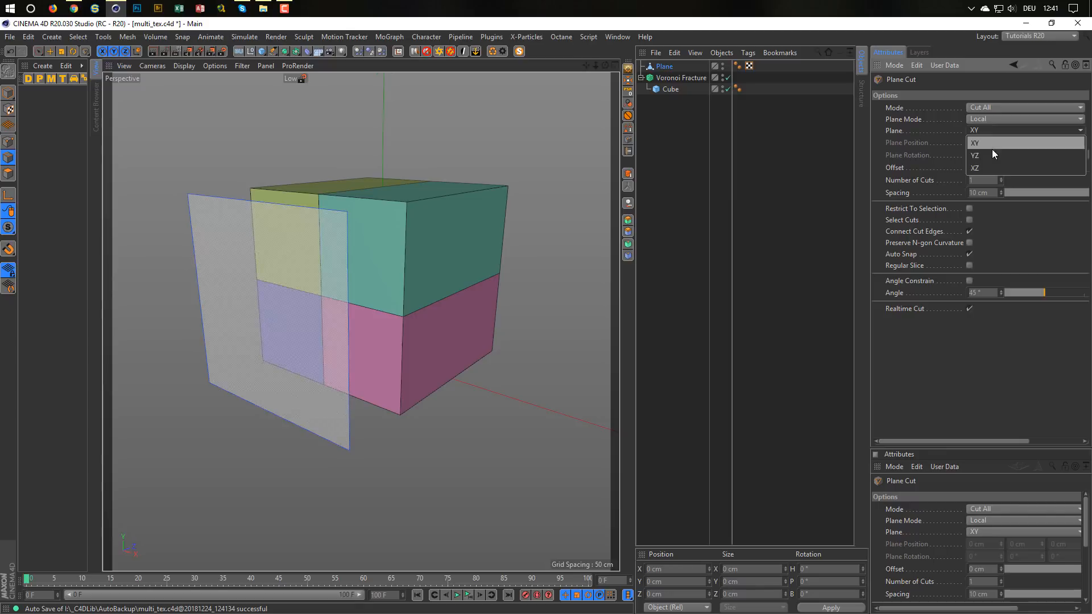
left_click(992, 150)
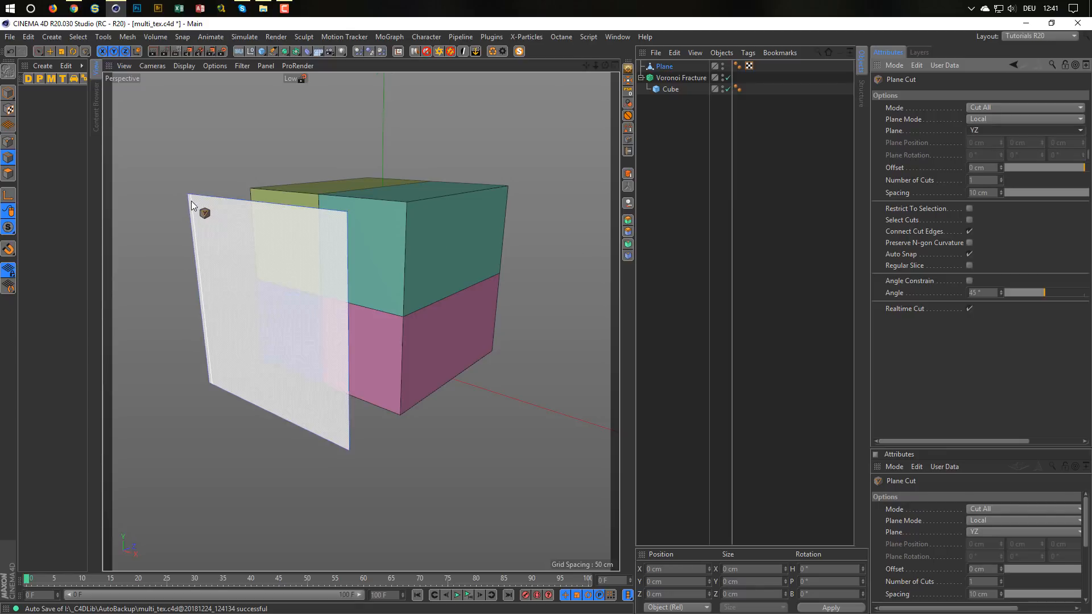
left_click_drag(192, 200, 343, 214)
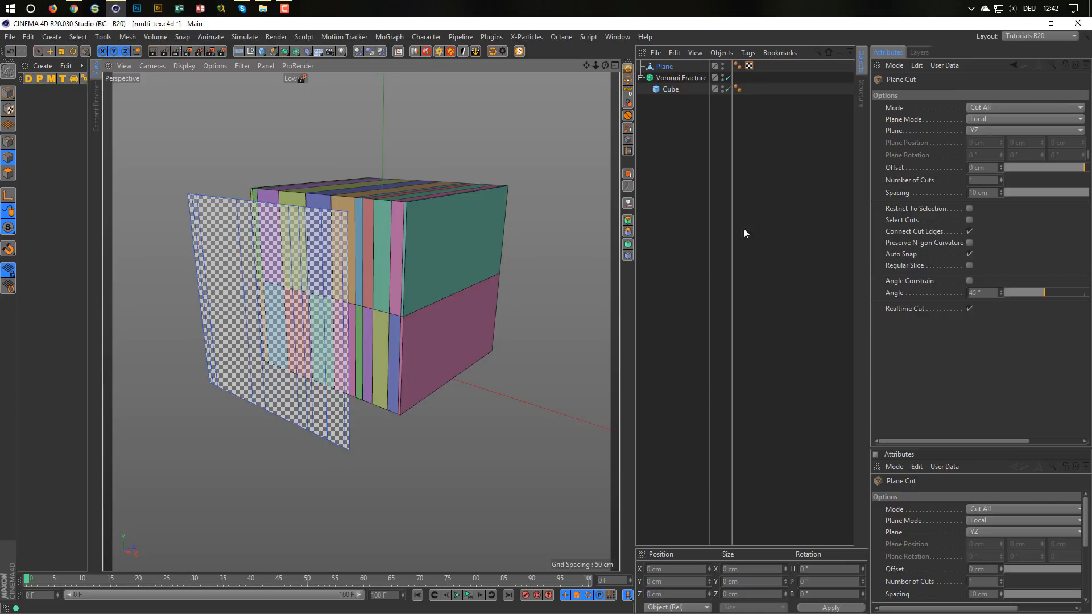
Switch the Plane Cut to the XZ plane and slice the plane horizontally at irregular intervals over its height.
left_click(975, 130)
left_click(978, 165)
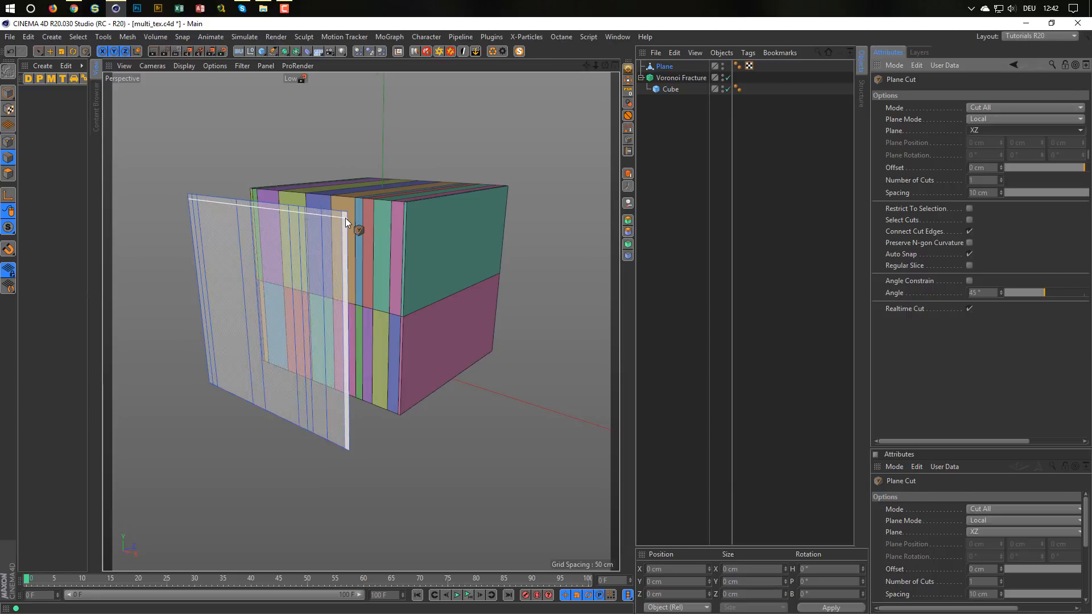
left_click_drag(345, 217, 347, 443)
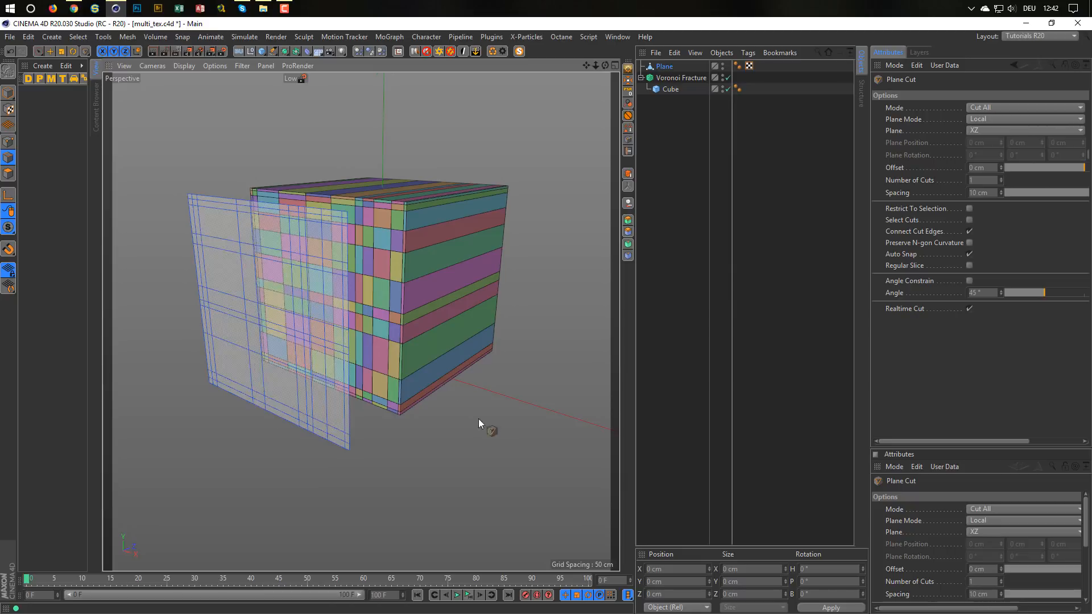
Scale the whole plane object up uniformly to about 225 cm, slightly larger than the cube.
mouse_move(363, 282)
left_mouse_down("alt")
mouse_move(414, 280)
mouse_move(367, 287)
mouse_move(352, 303)
mouse_move(367, 244)
mouse_move(360, 294)
mouse_move(364, 255)
mouse_move(361, 267)
left_mouse_up("alt")
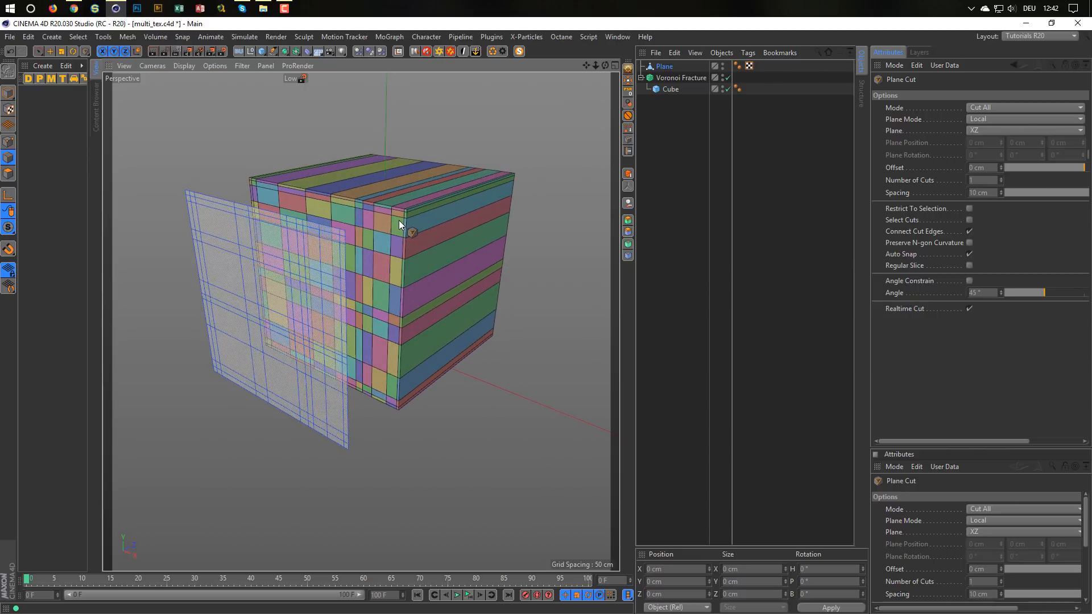
mouse_move(413, 213)
right_mouse_down("alt")
mouse_move(439, 200)
mouse_move(414, 212)
right_mouse_up("alt")
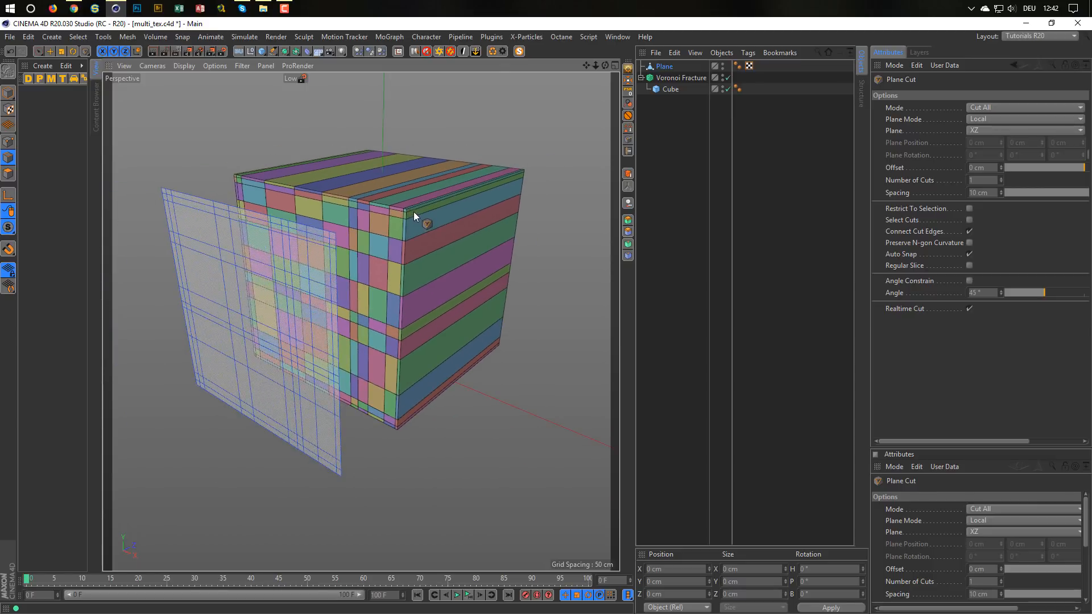
left_click(665, 66)
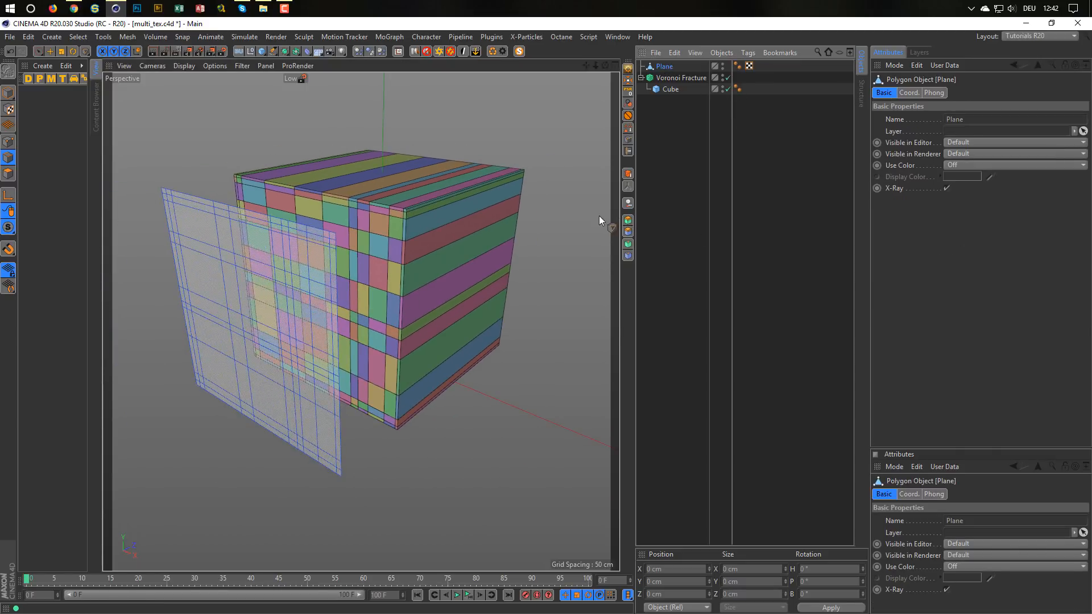
left_click(9, 94)
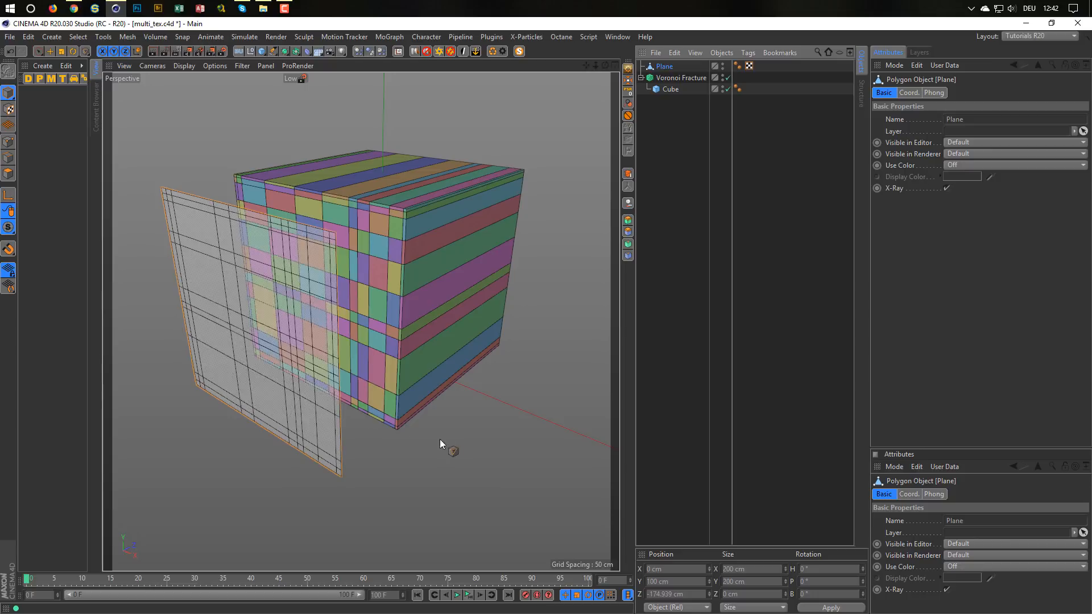
key("t")
left_click_drag(464, 488, 521, 473)
mouse_move(408, 374)
left_mouse_down("alt")
mouse_move(455, 376)
mouse_move(417, 389)
left_mouse_up("alt")
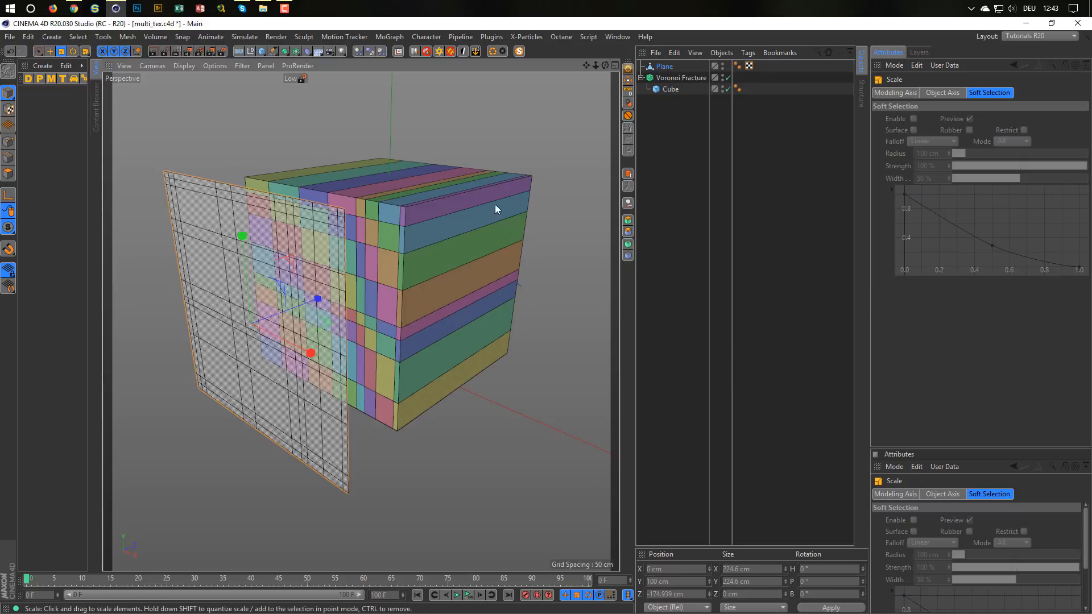
Duplicate the sliced plane and add the copy as a second source of the Voronoi Fracture.
left_click(665, 67)
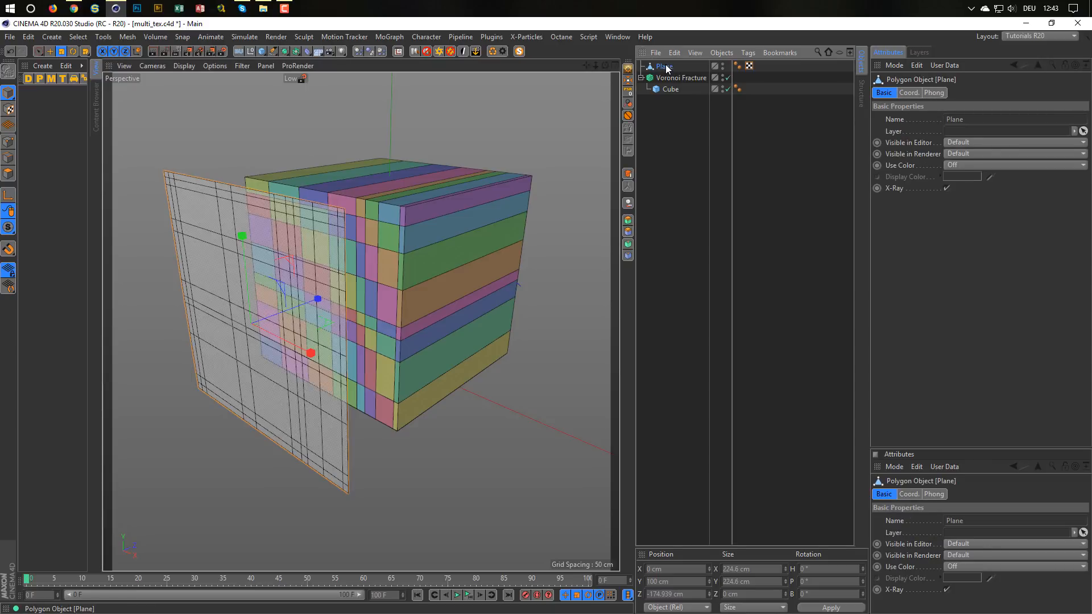
left_click_drag(667, 70, 927, 376, "ctrl")
left_click(673, 90)
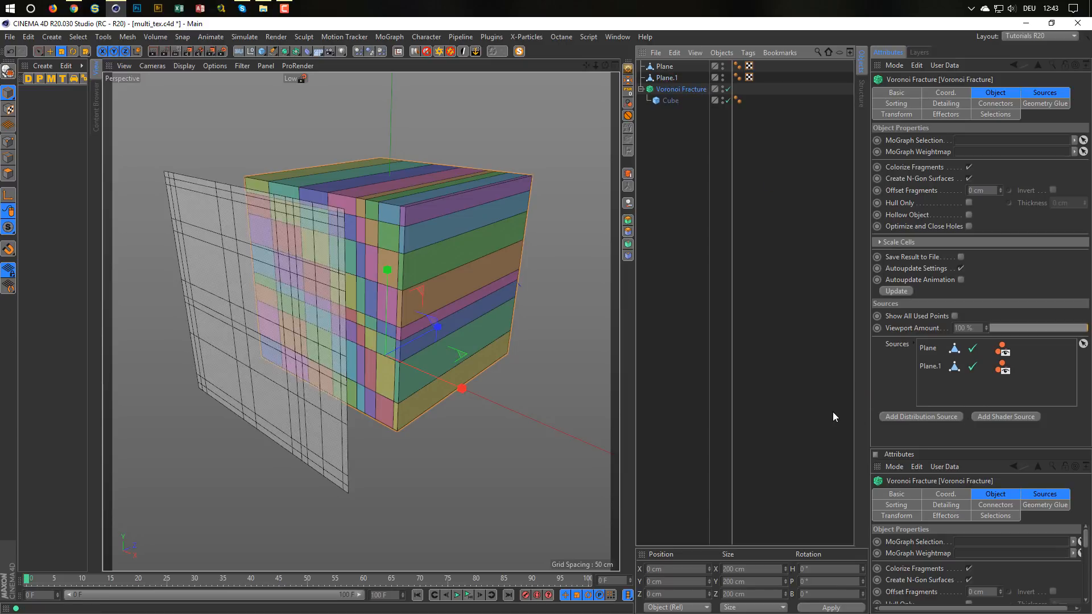
Rotate the plane copy to a 90° heading and move it beside the cube's adjacent face, at about X 167 cm, Z -35 cm.
left_click(664, 78)
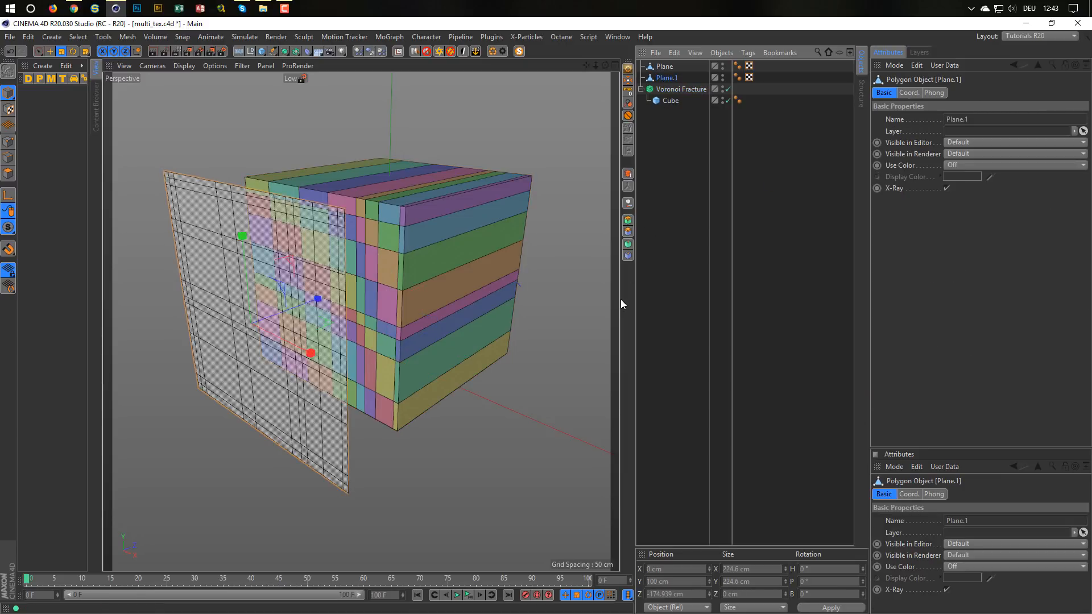
key("r")
left_click_drag(251, 350, 298, 360)
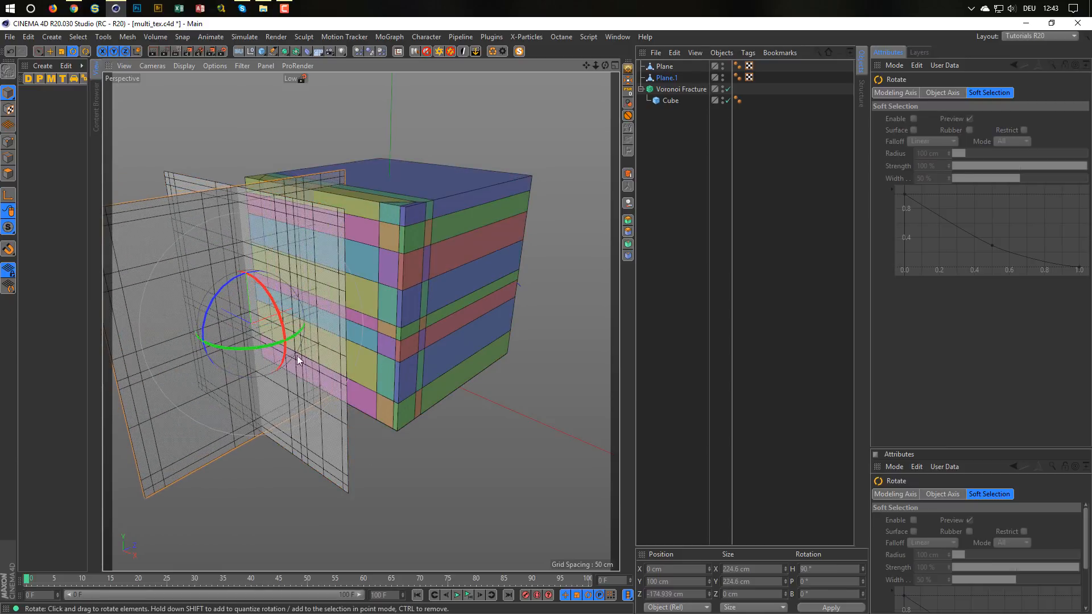
key("e")
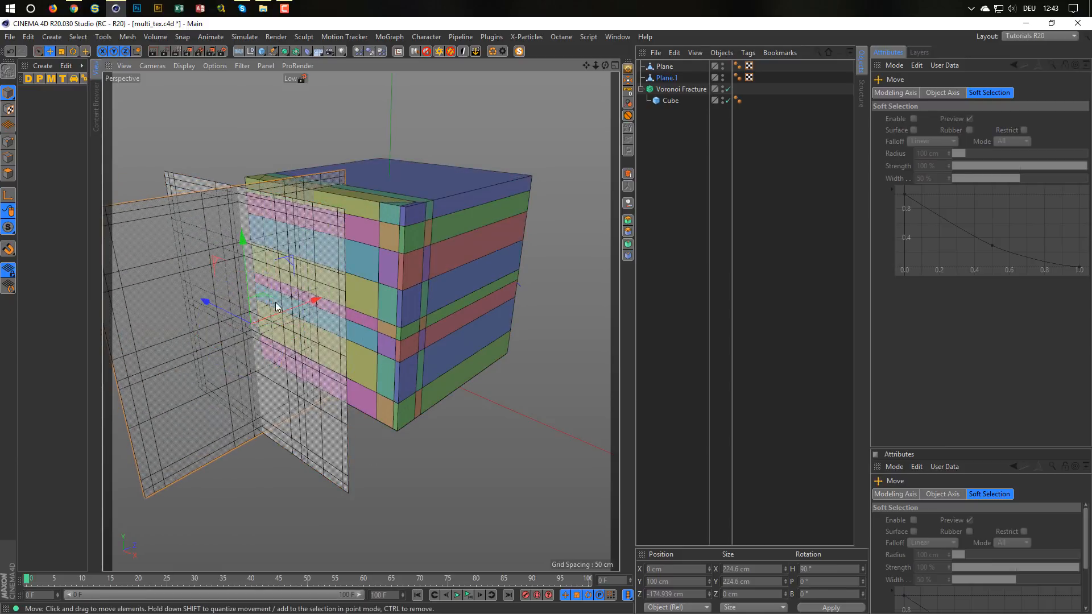
left_click_drag(274, 305, 499, 308)
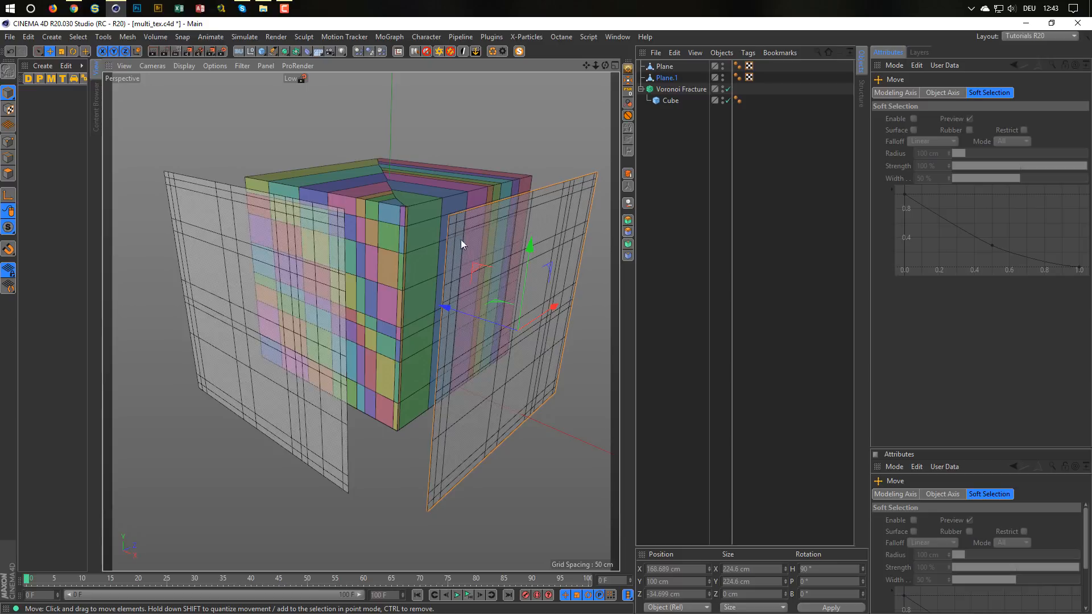
Delete the rotated plane copy.
left_click(671, 80)
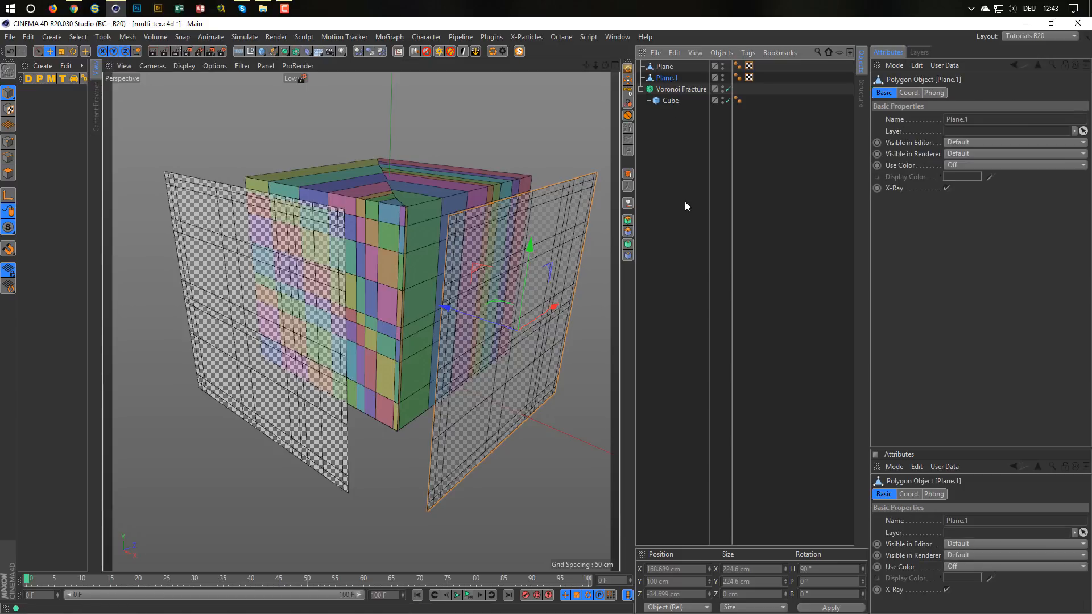
key("Delete")
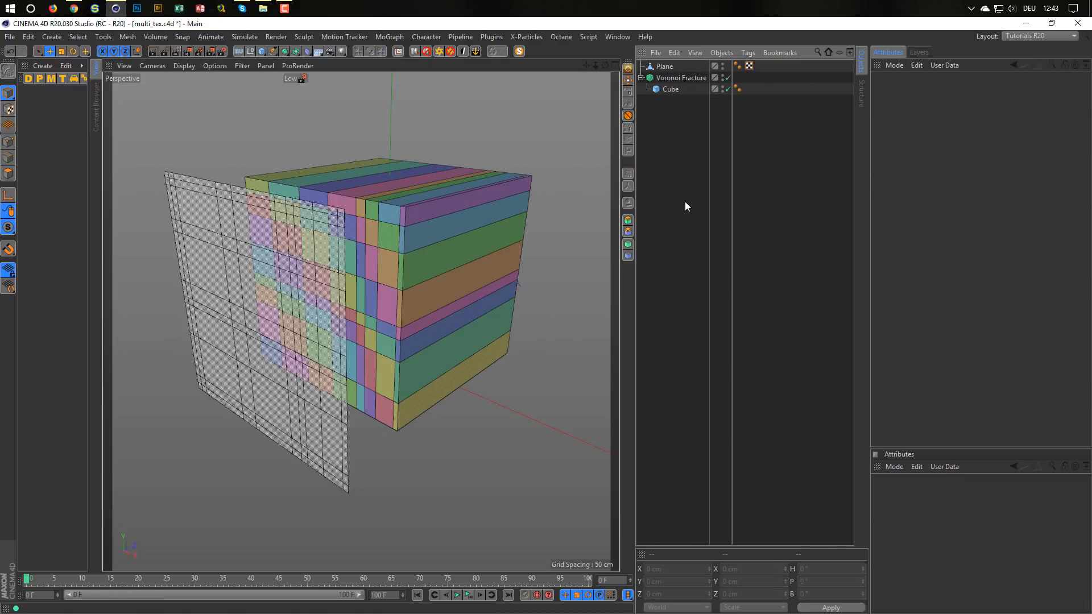
Set the Voronoi Fracture's Offset Fragments to 0.3 cm and check the gaps between the pieces.
left_click(665, 79)
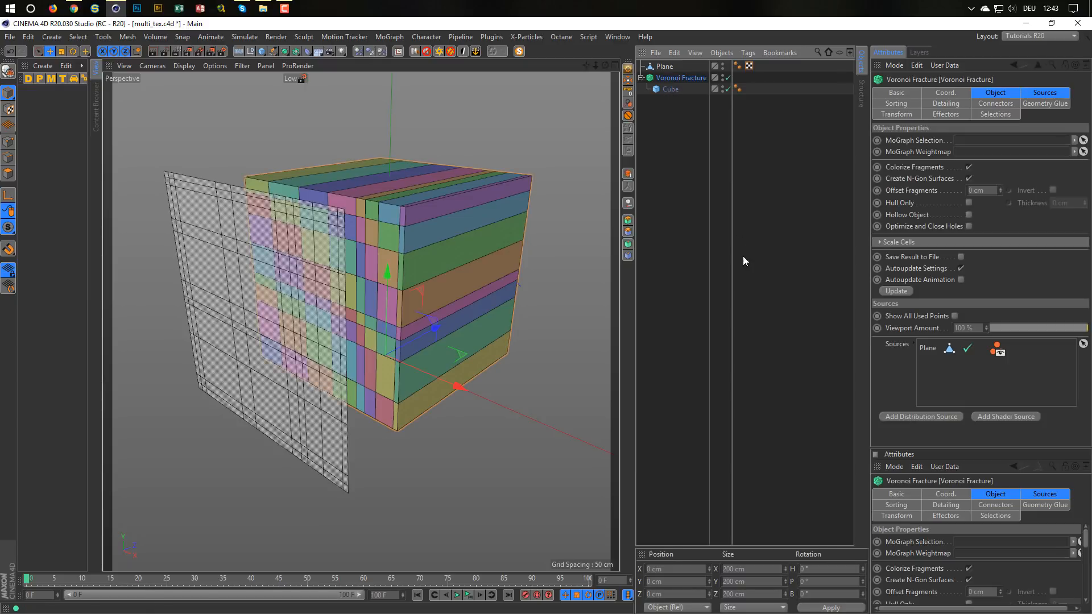
left_click(1001, 188)
left_click(1001, 189)
left_click(1002, 188)
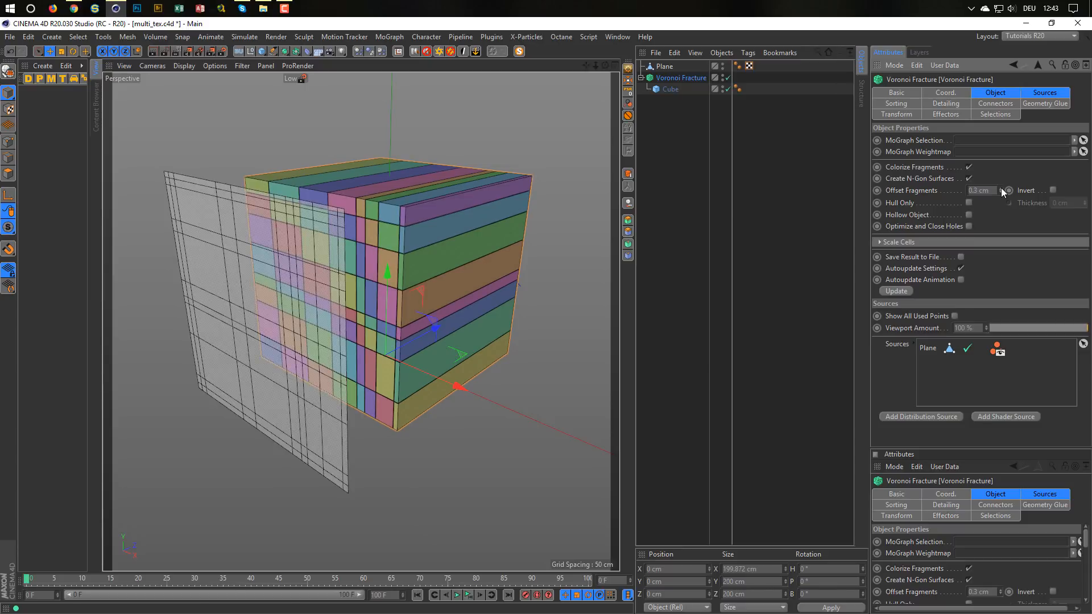
scroll(477, 196, "up", 4)
scroll(438, 220, "down", 3)
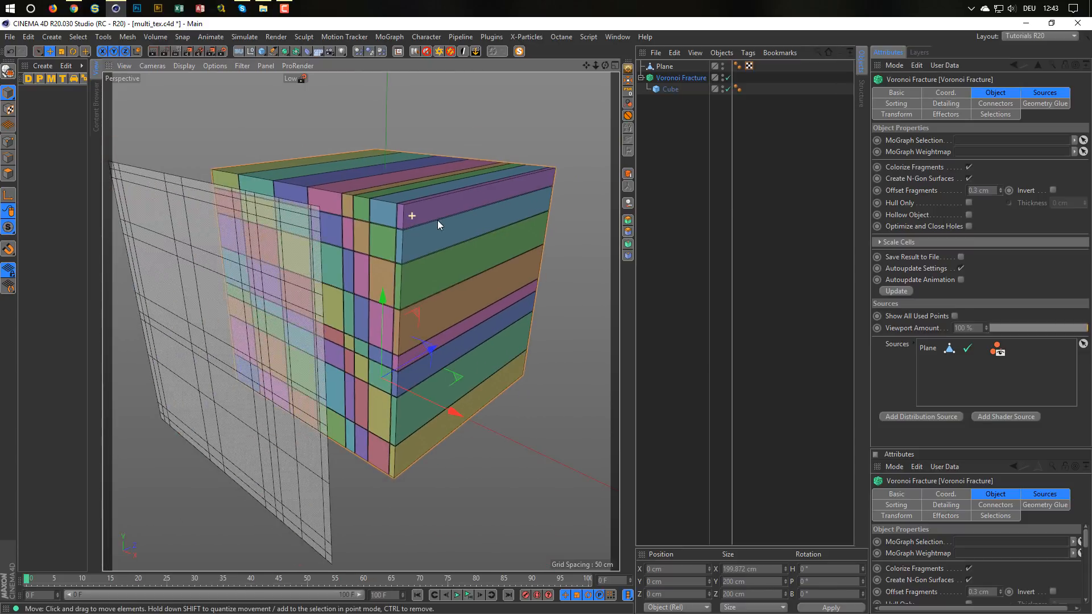
scroll(431, 227, "down", 2)
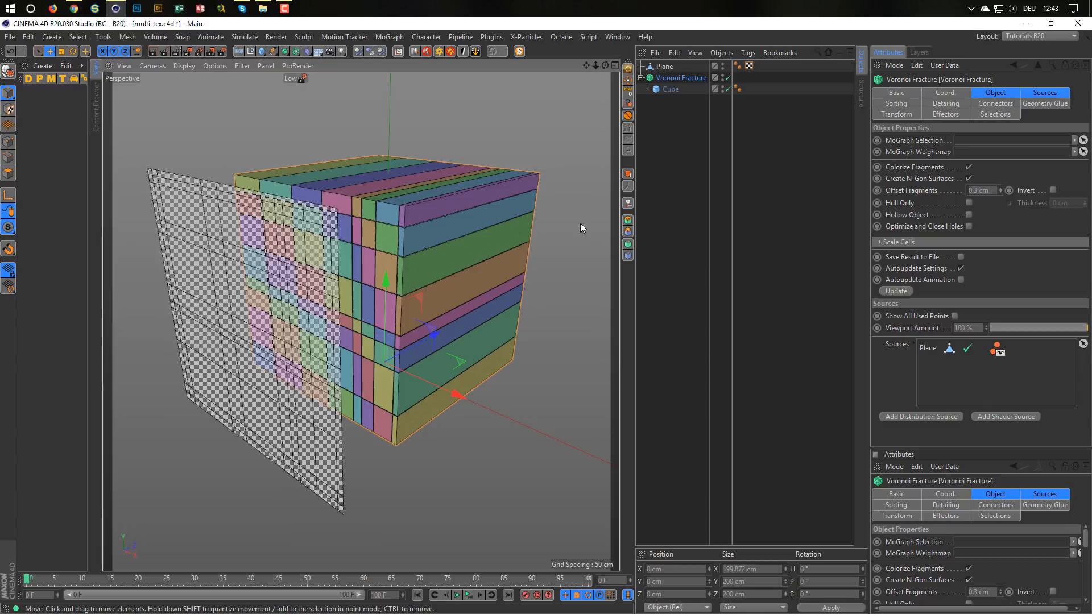
Convert the Voronoi Fracture into separate polygon pieces with Current State to Object.
left_click(671, 78)
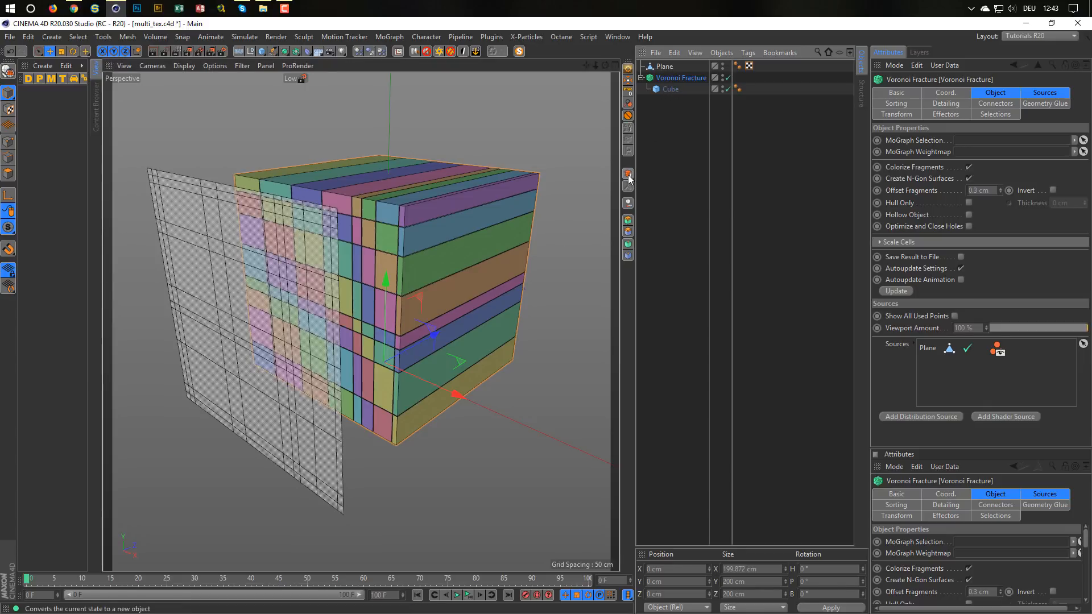
right_click(670, 80)
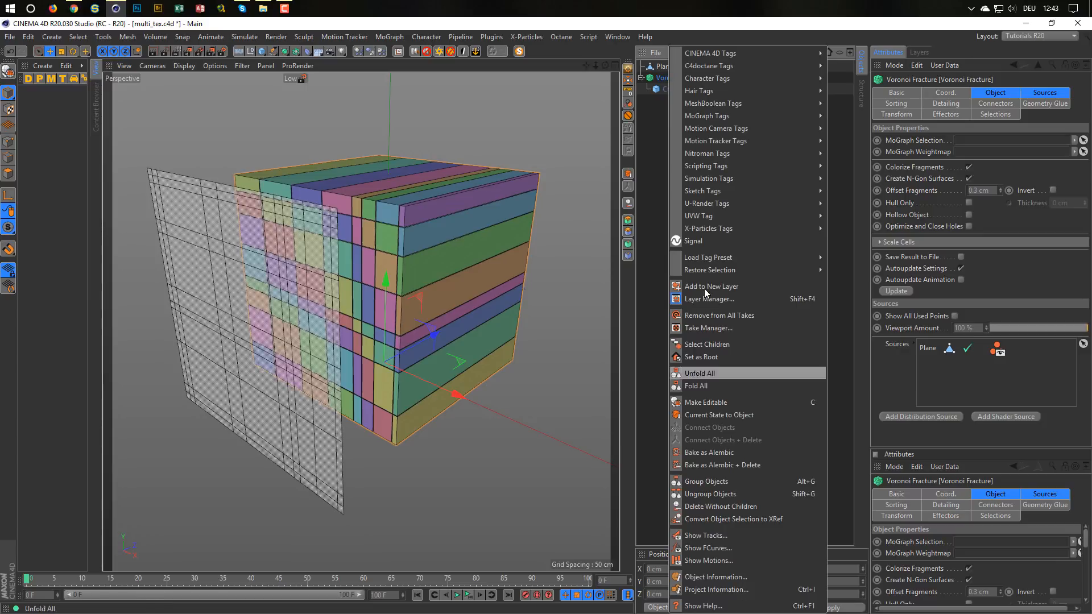
left_click(627, 173)
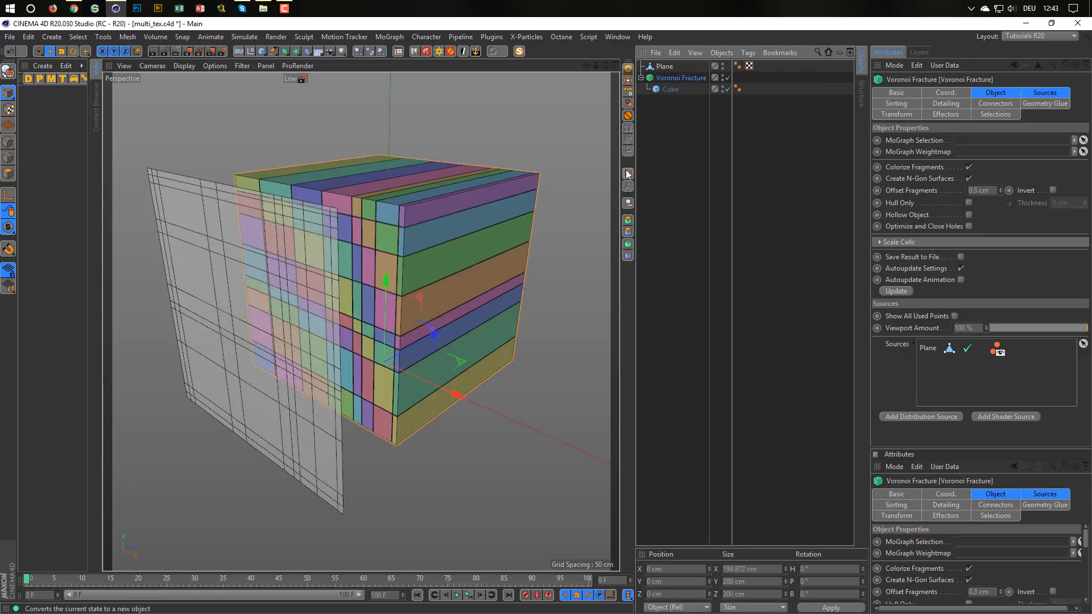
left_click(628, 173)
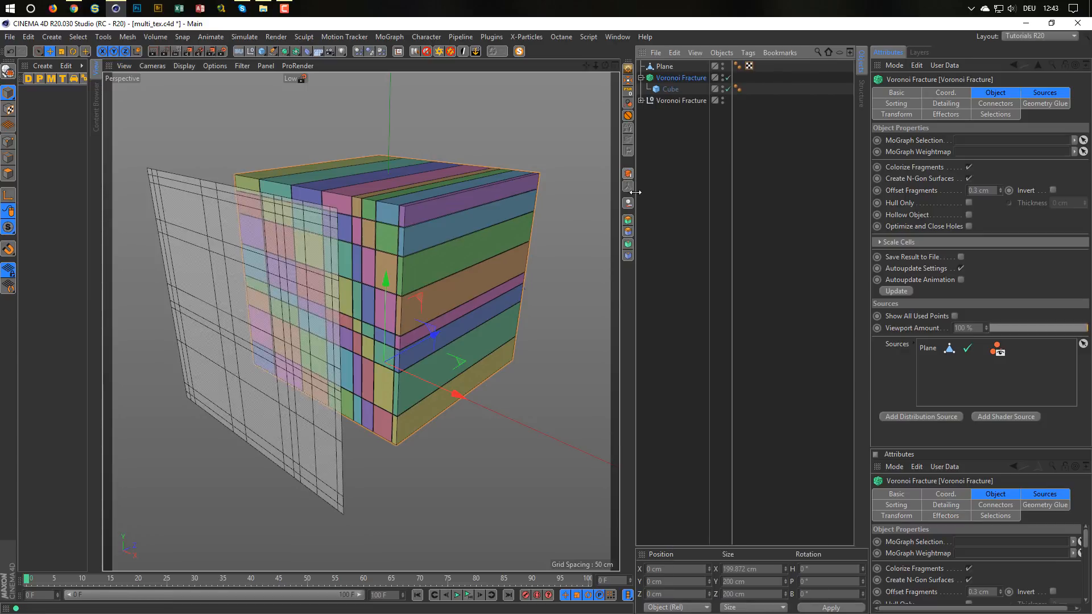
Delete the original cube from the Voronoi Fracture generator and expand the converted null to list its fracture pieces.
left_click(677, 89)
key("Delete")
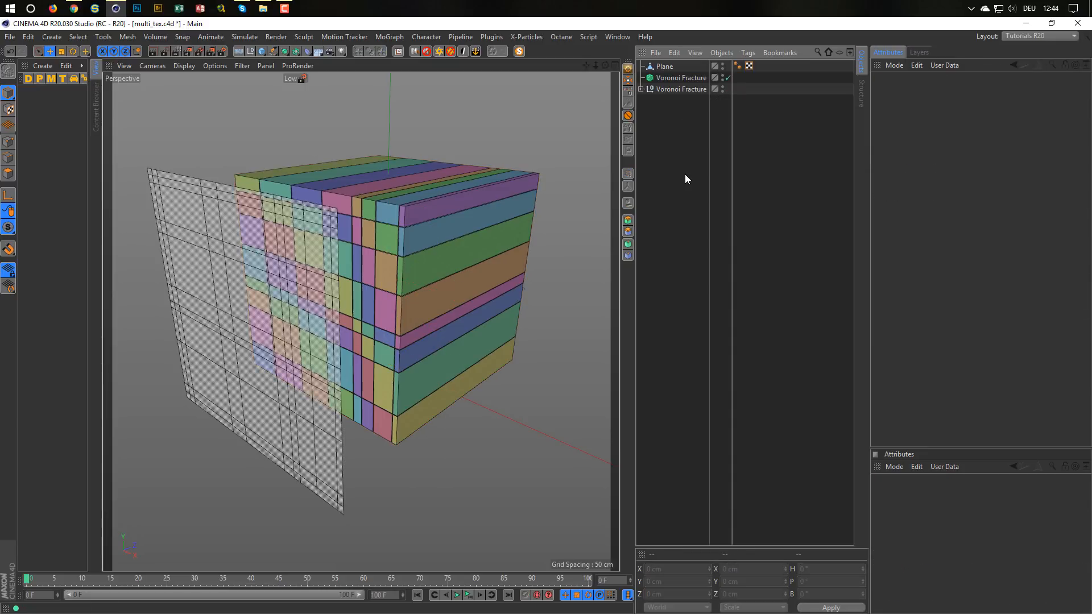
left_click(641, 89)
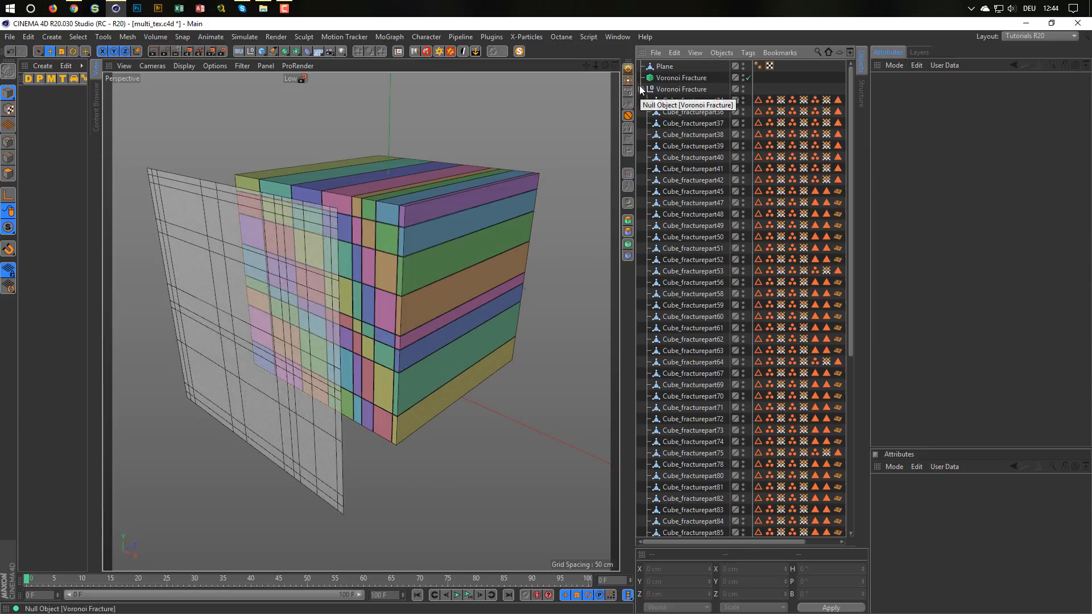
Merge all fracture pieces under the converted null into one polygon object with Connect Objects + Delete.
mouse_move(853, 83)
left_mouse_down()
mouse_move(860, 223)
mouse_move(856, 80)
left_mouse_up()
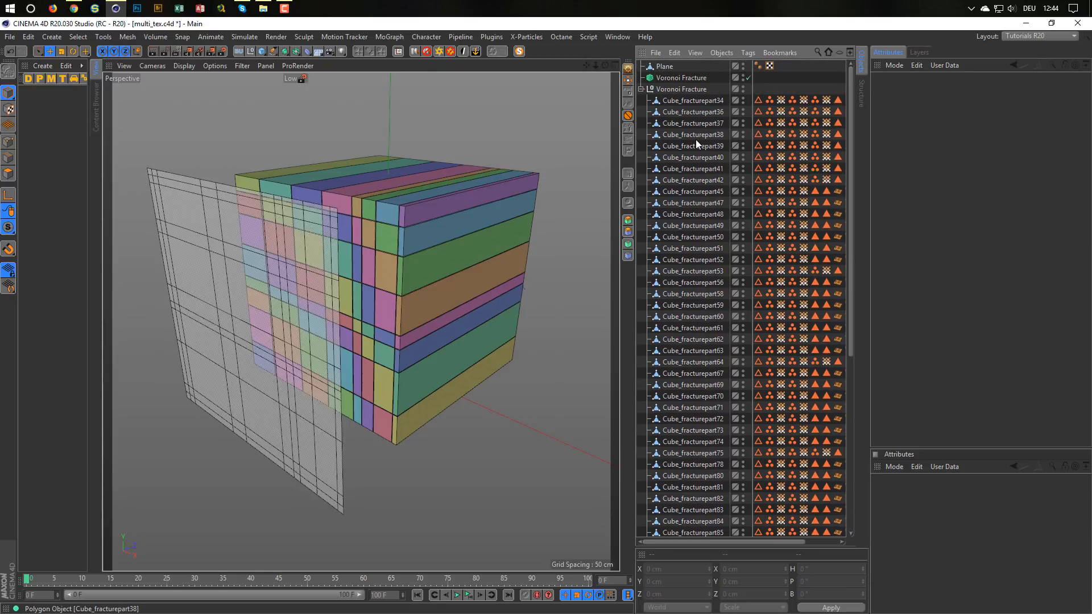
middle_click(672, 90)
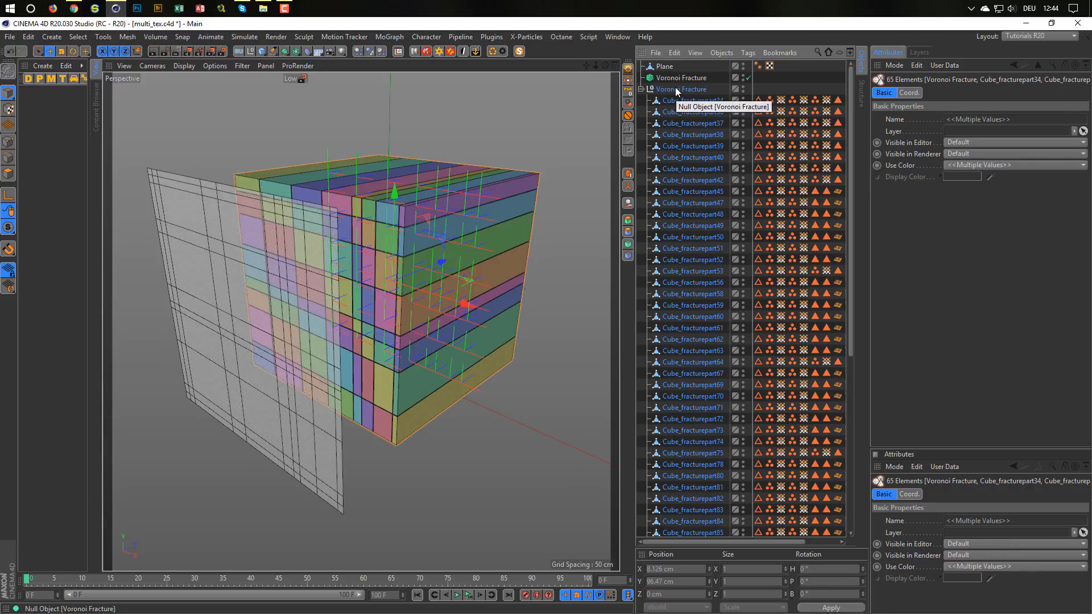
left_click(677, 90, "ctrl")
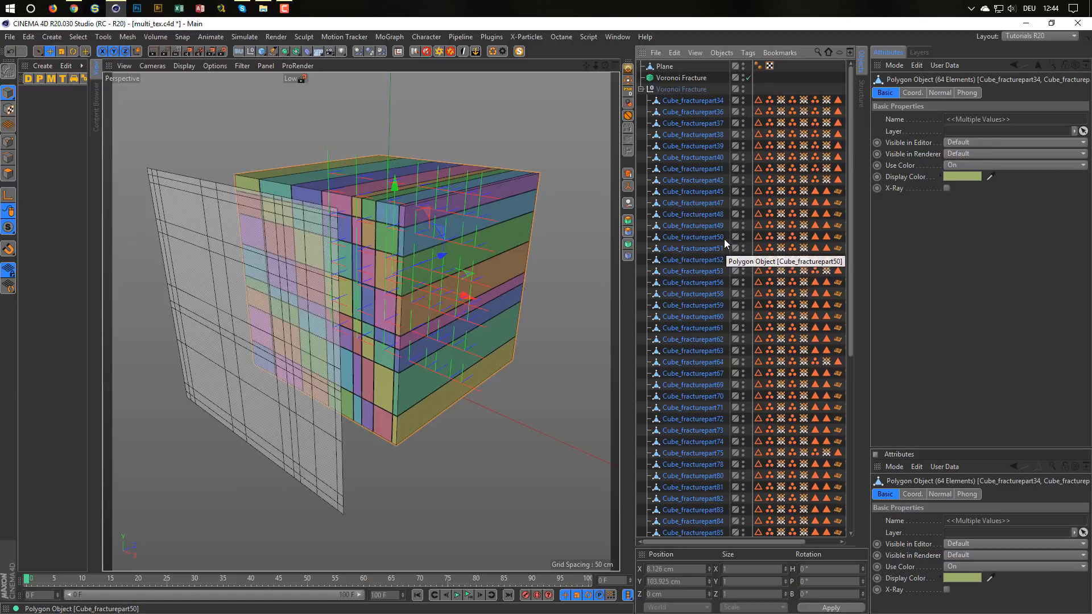
left_click(628, 188)
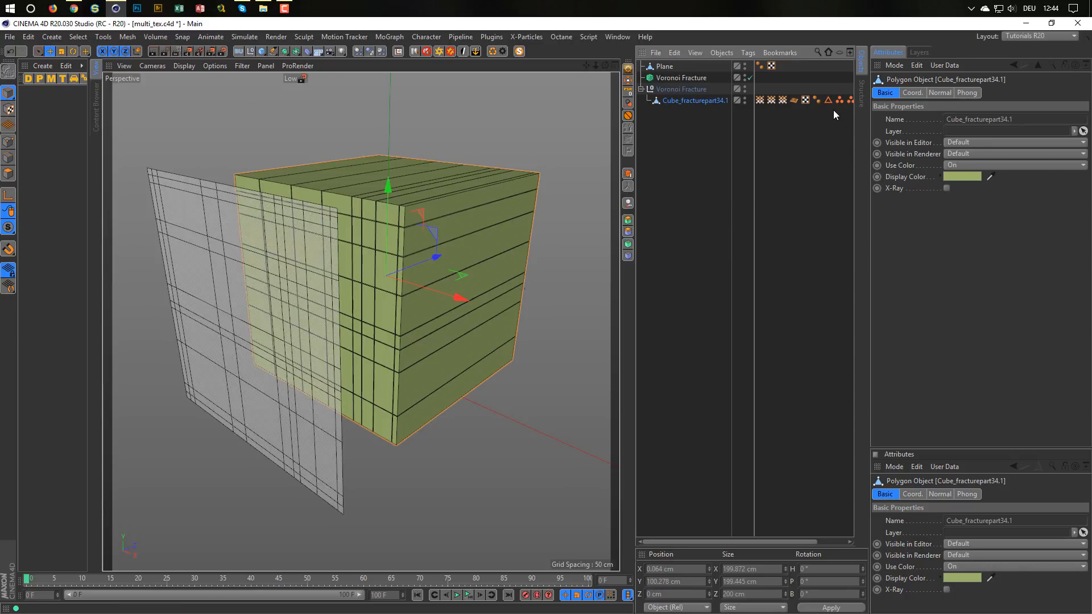
Delete the merged cube's selection and vertex map tags and set its Use Color to Off.
left_click_drag(757, 538, 786, 538)
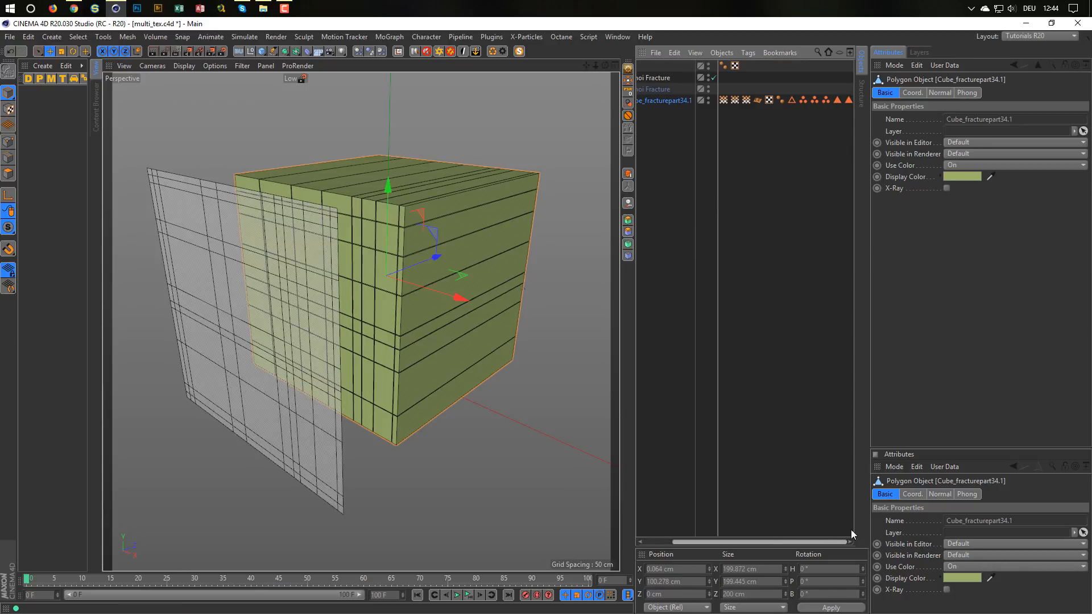
left_click_drag(841, 94, 845, 190)
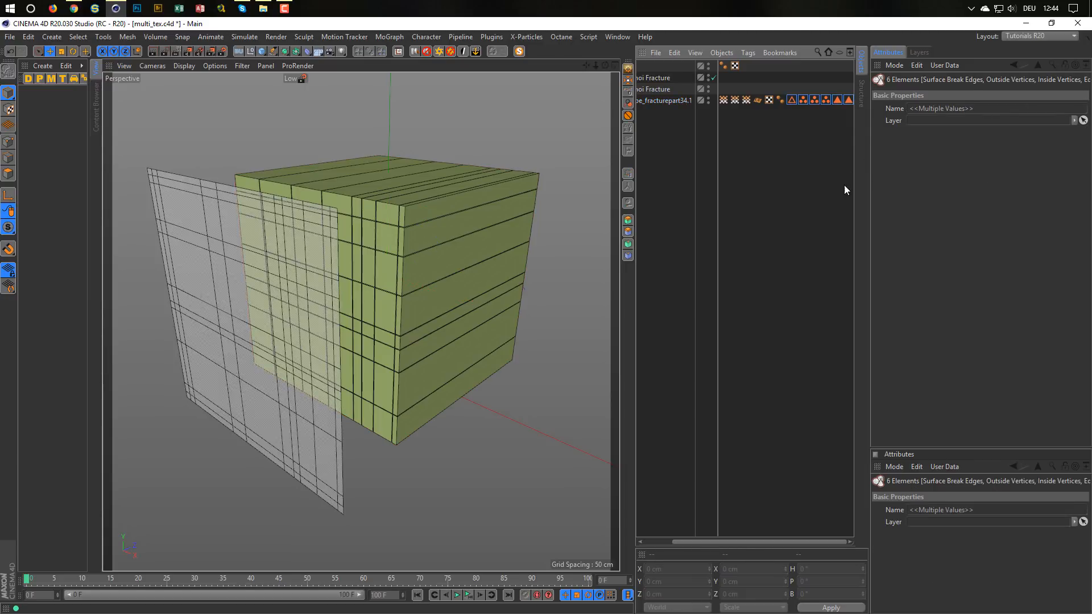
key("Delete")
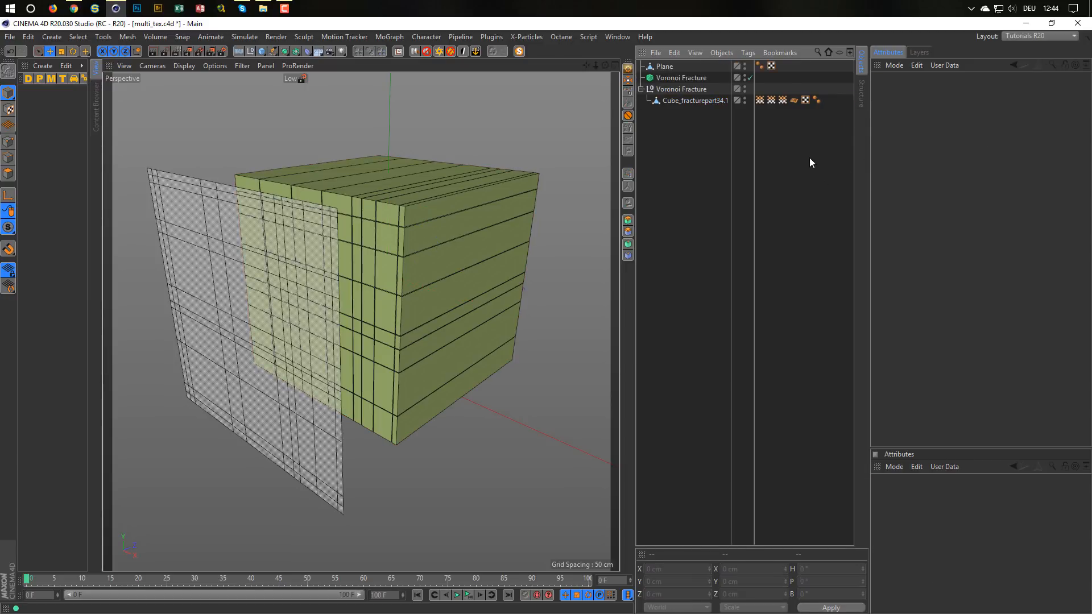
left_click_drag(798, 108, 753, 84)
key("Delete")
left_click(682, 100)
left_click(963, 165)
left_click(966, 178)
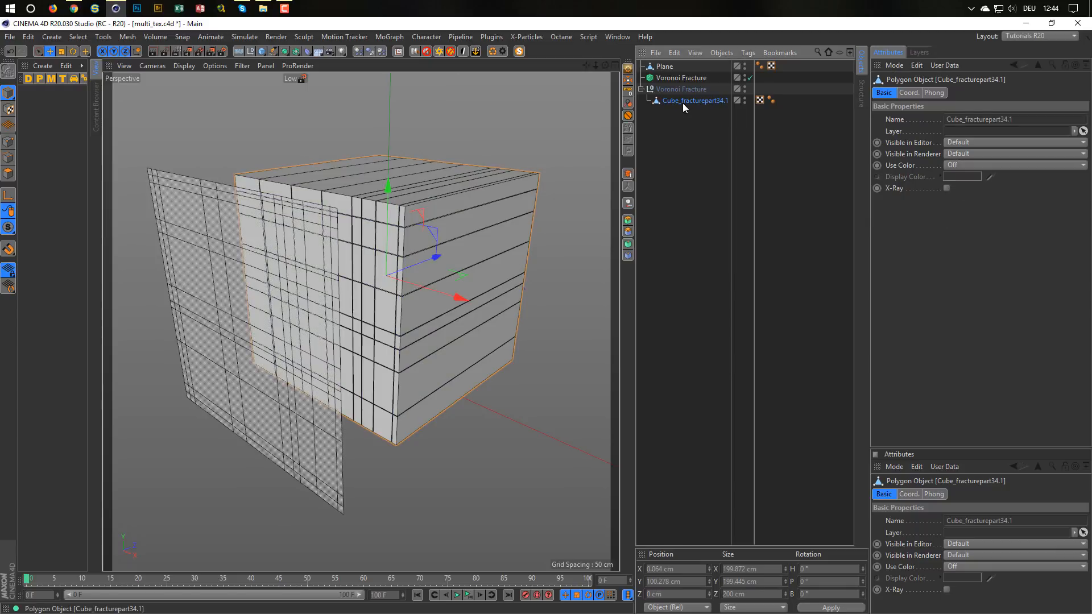
Place the merged cube under the Voronoi Fracture generator and delete the emptied null.
left_click_drag(681, 75, 681, 77)
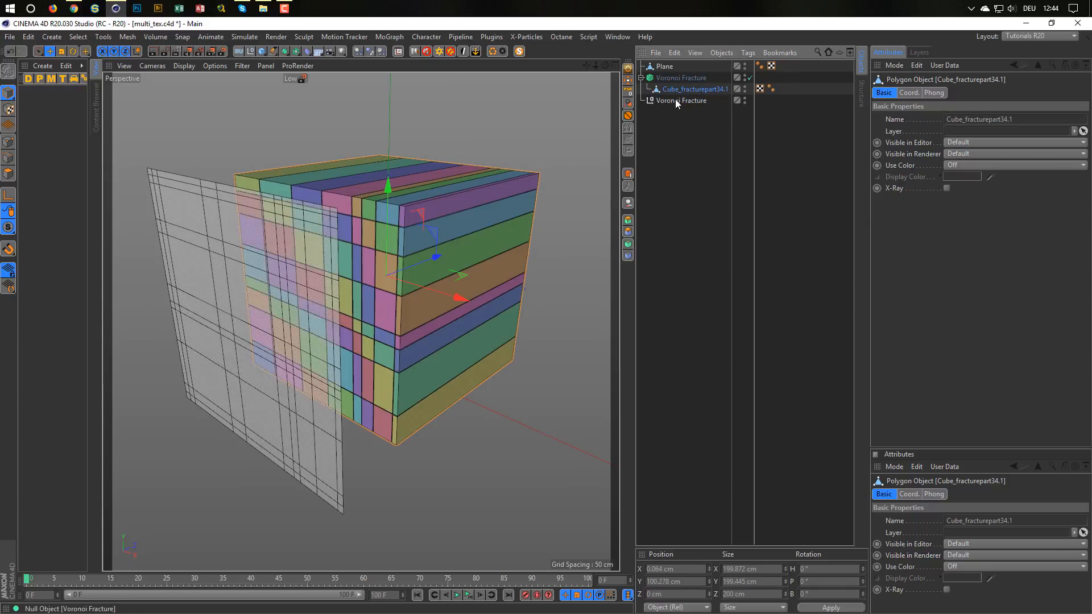
left_click(675, 178)
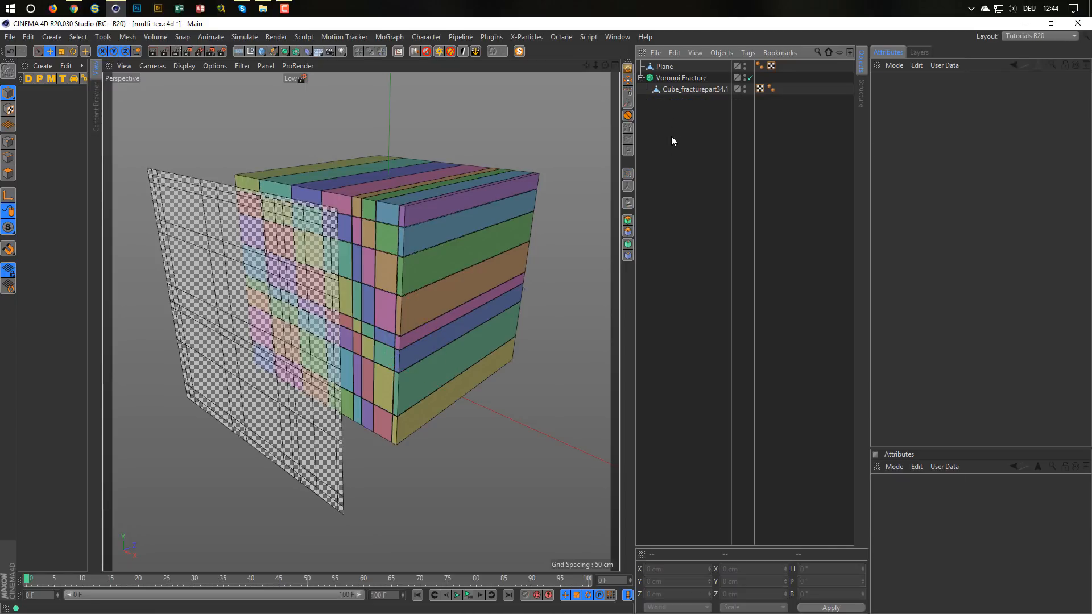
Center the cut plane on the merged cube by temporarily parenting it there, resetting its PSR and moving it back to the hierarchy's top level.
left_click(664, 66)
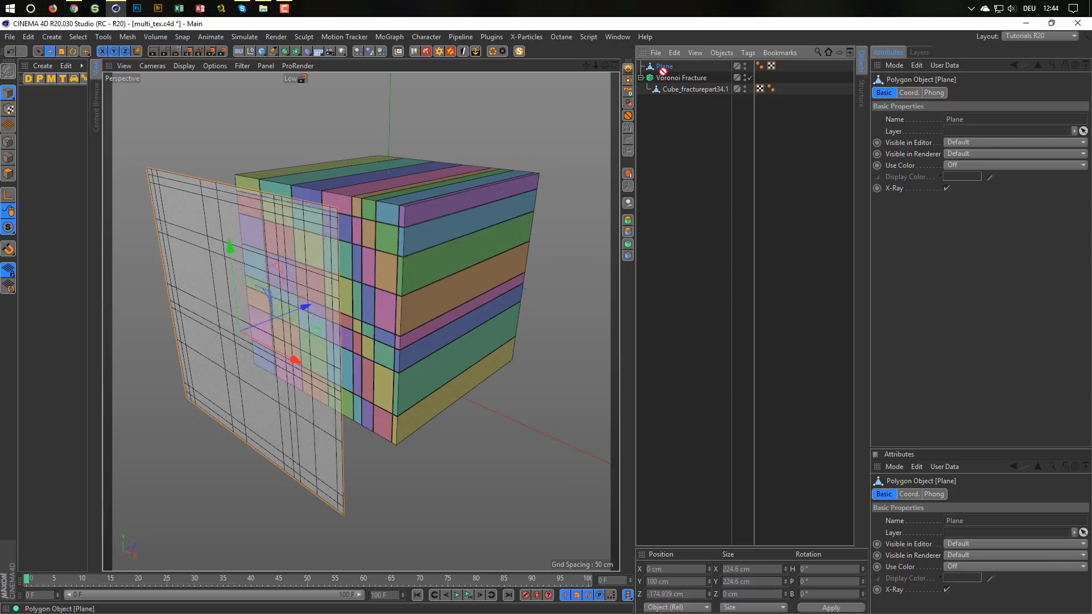
left_click_drag(661, 71, 684, 87)
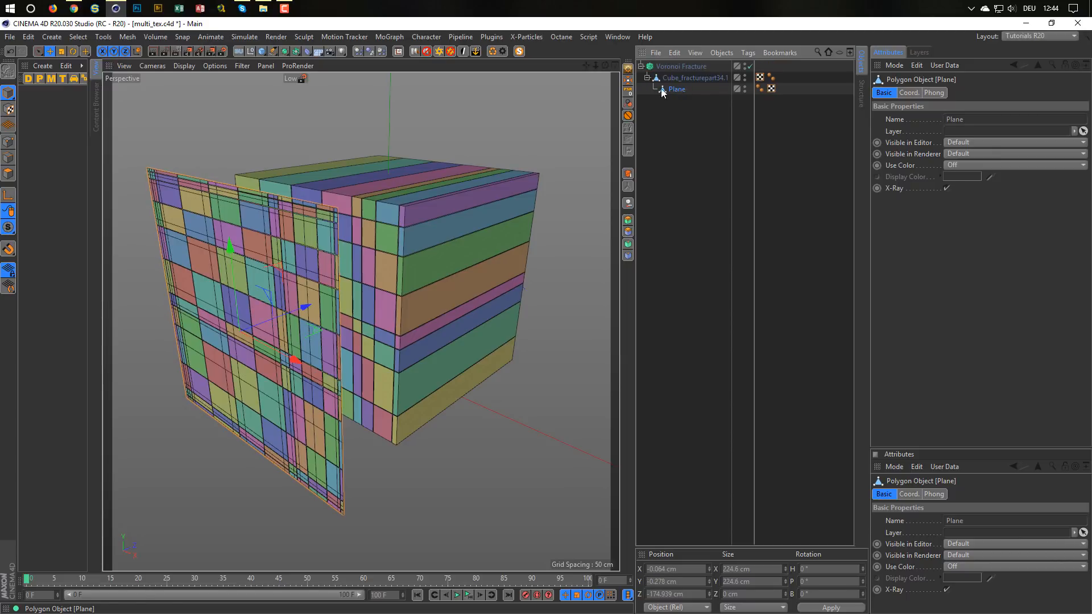
left_click(629, 90)
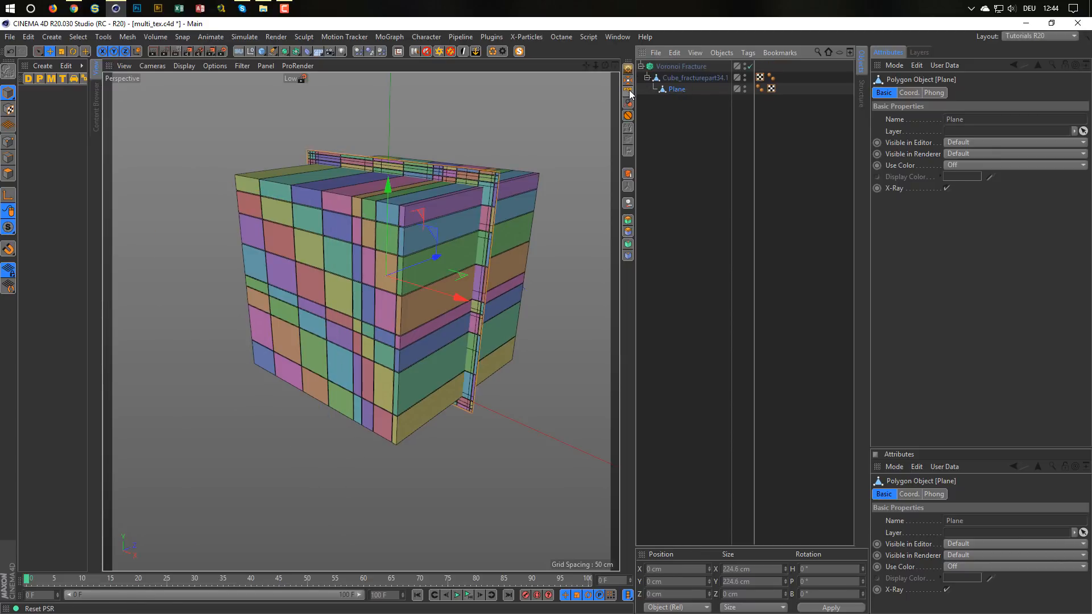
left_click_drag(679, 90, 687, 66)
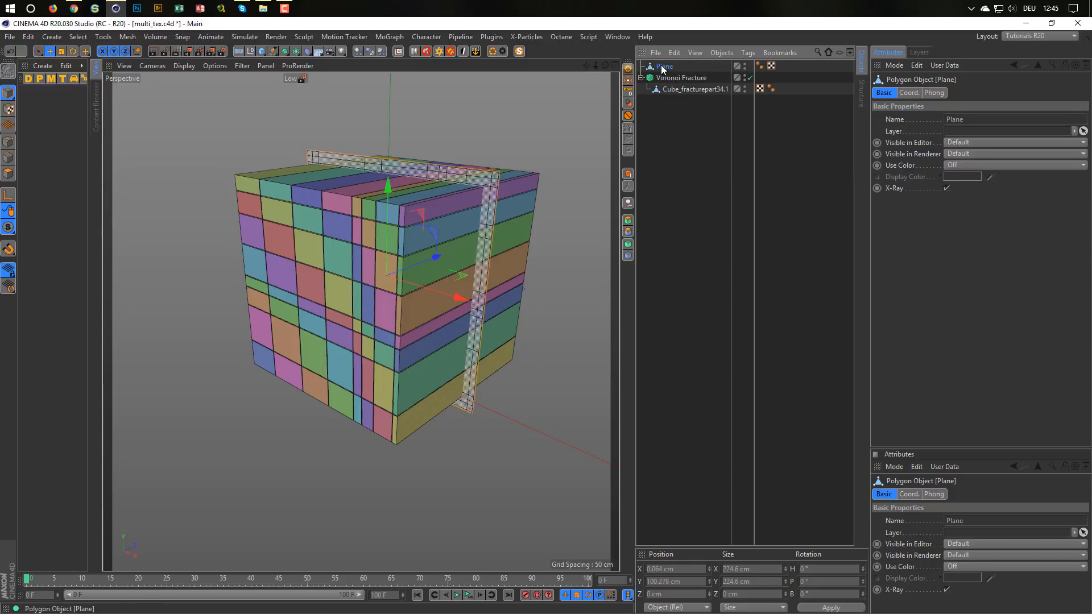
Rotate the plane to a heading of -90° and move it along X to about 143 cm, beside the cube.
key("r")
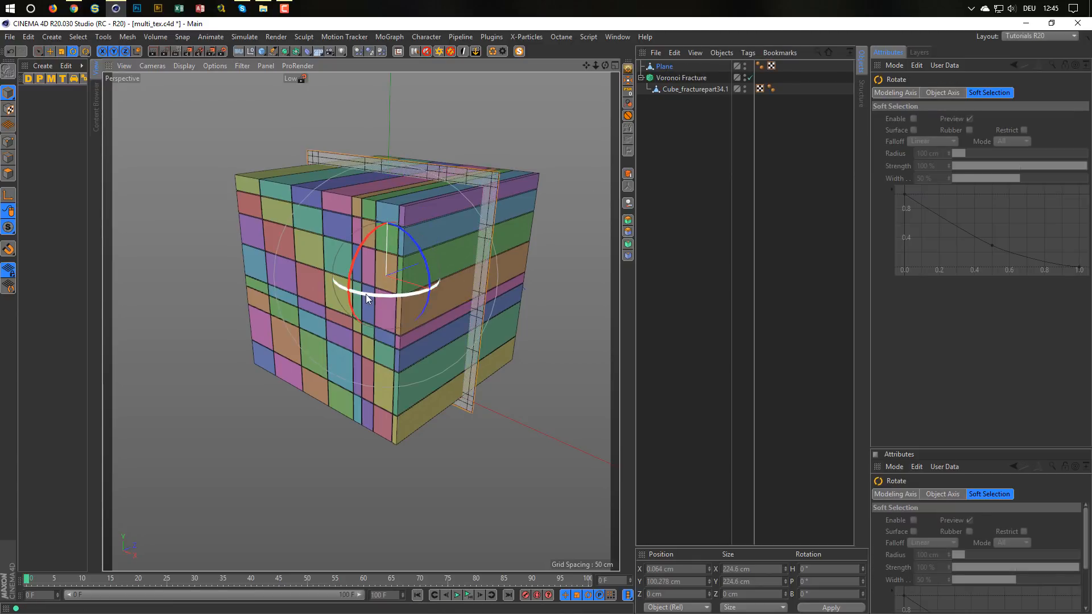
left_click_drag(366, 294, 431, 287)
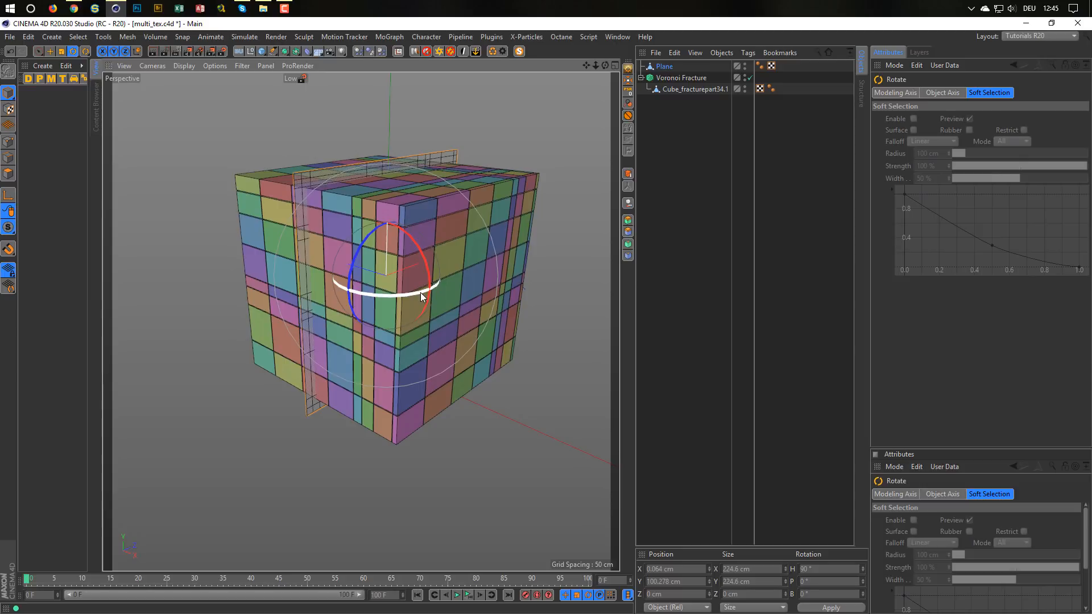
left_click_drag(421, 293, 186, 183)
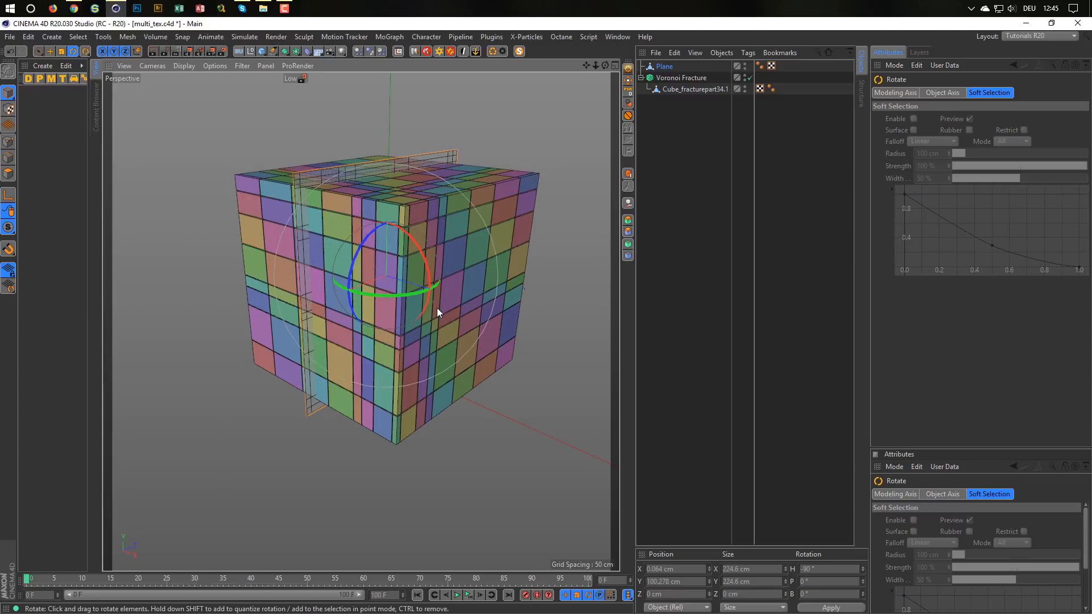
key("e")
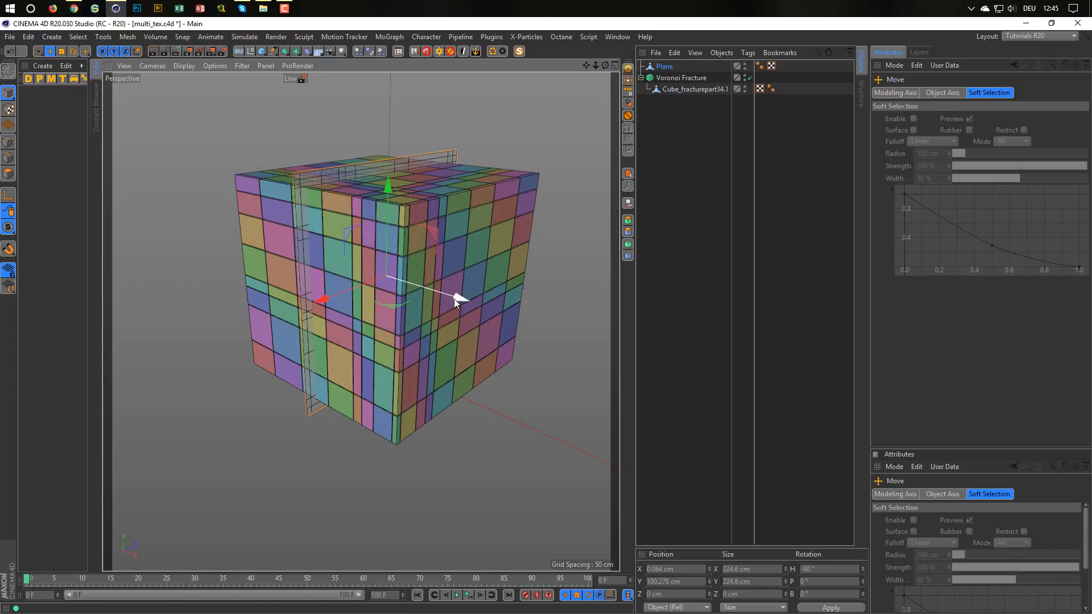
left_click_drag(454, 299, 677, 336)
left_click_drag(473, 308, 391, 313, "alt")
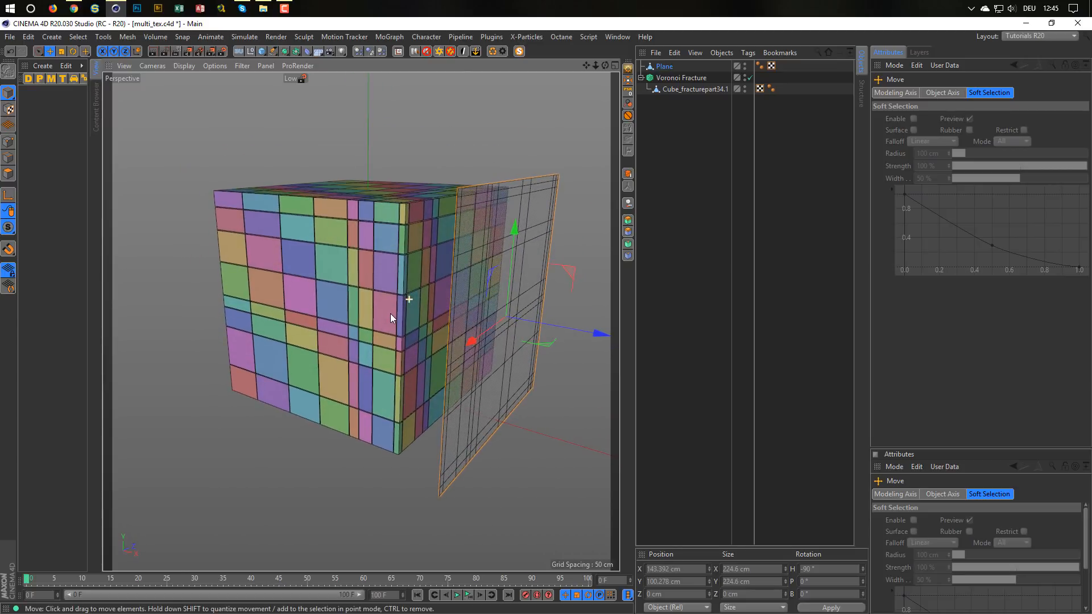
Convert the newly sliced Voronoi Fracture with Current State to Object and disable the original generator.
left_click(677, 78)
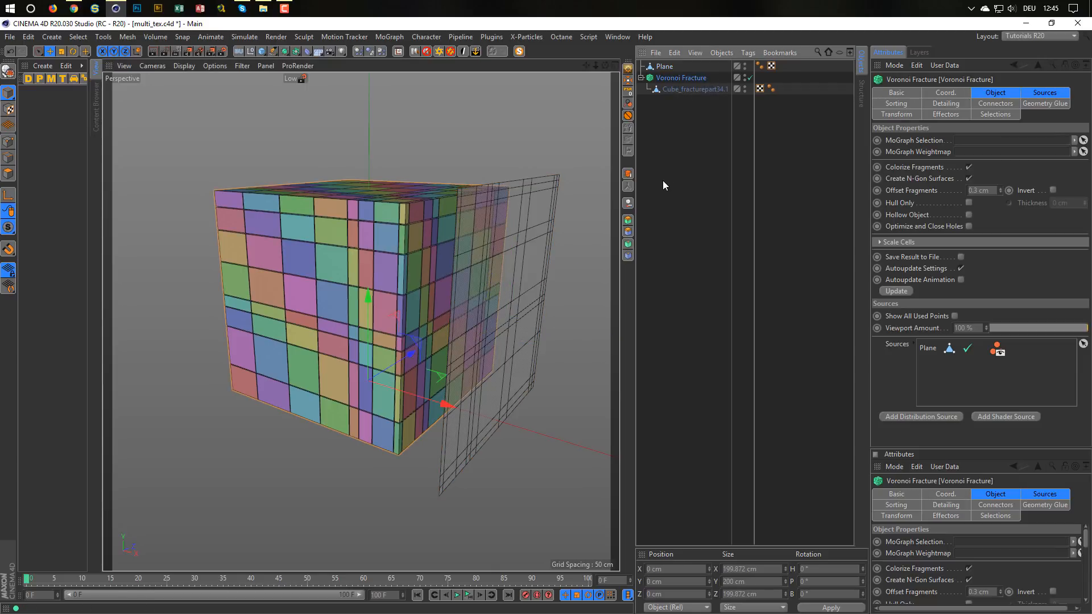
left_click(628, 174)
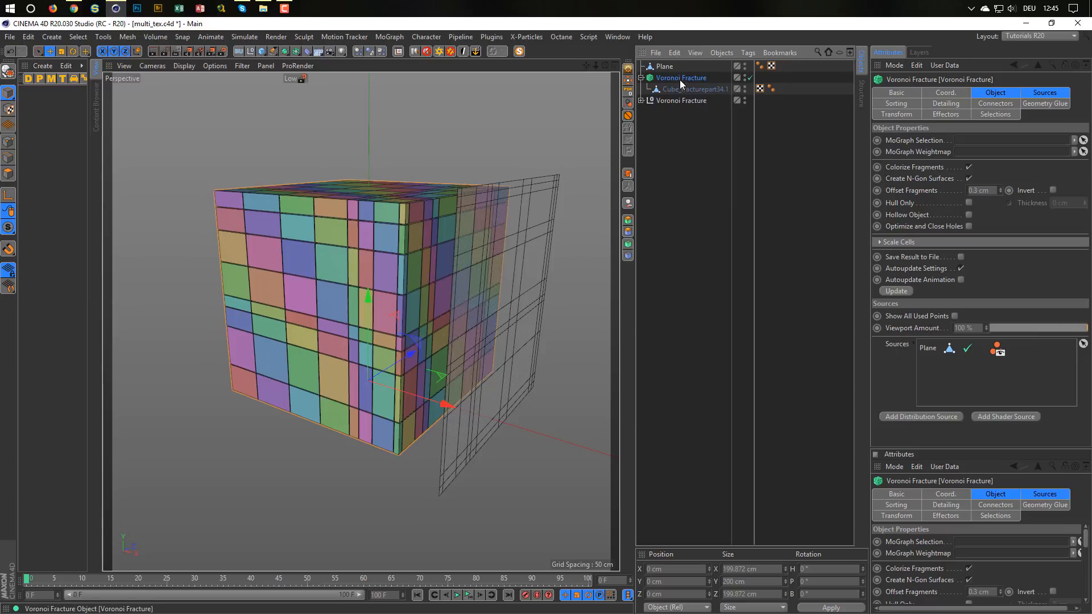
left_click(749, 78)
left_click(641, 78)
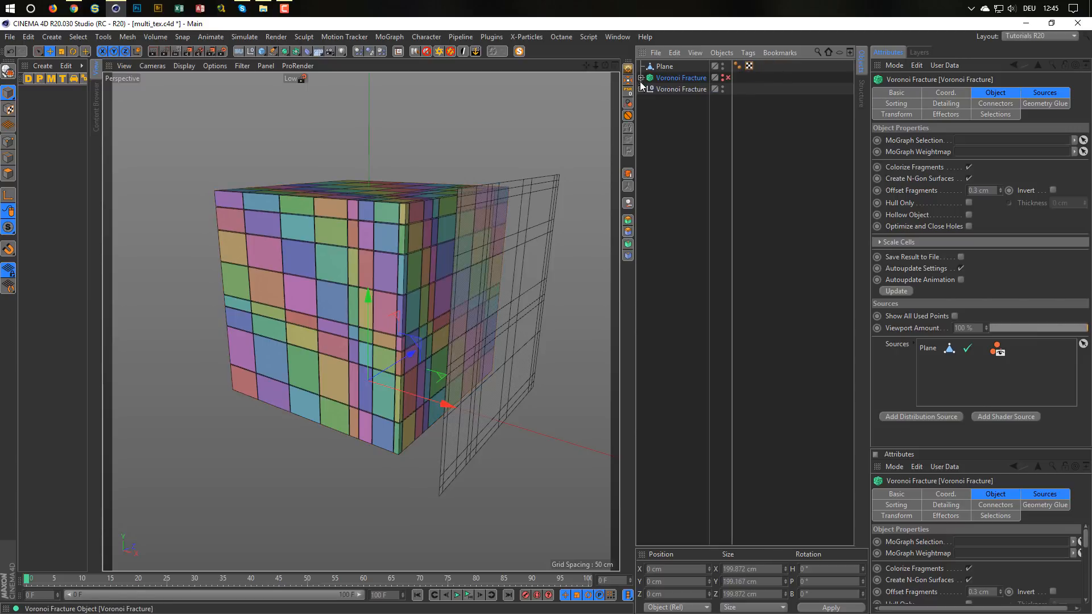
Expand the new null and merge all its fracture pieces into a single polygon object.
left_click(642, 90)
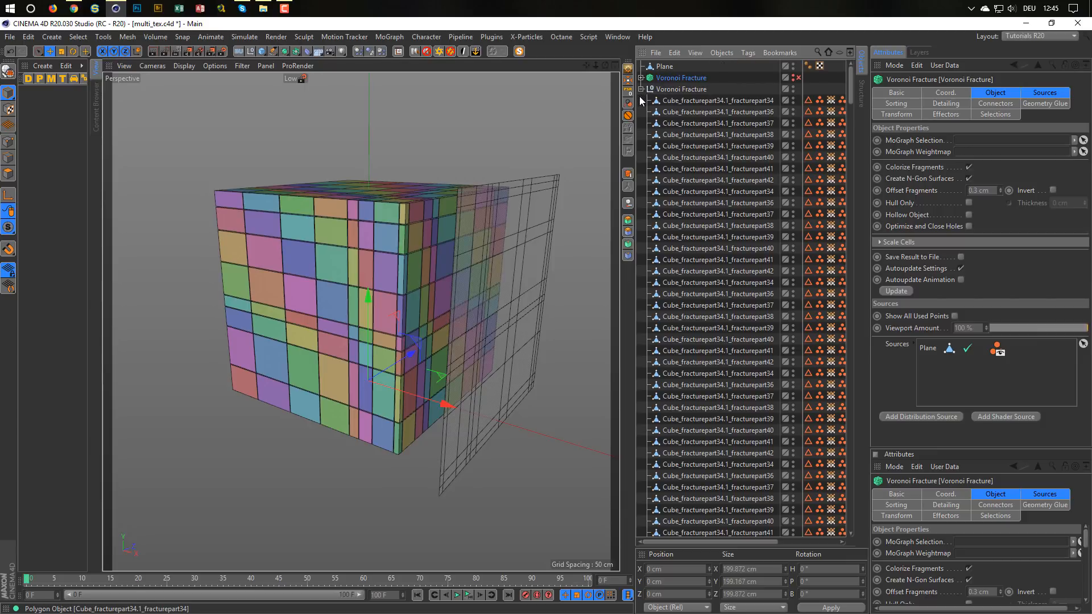
middle_click(679, 89)
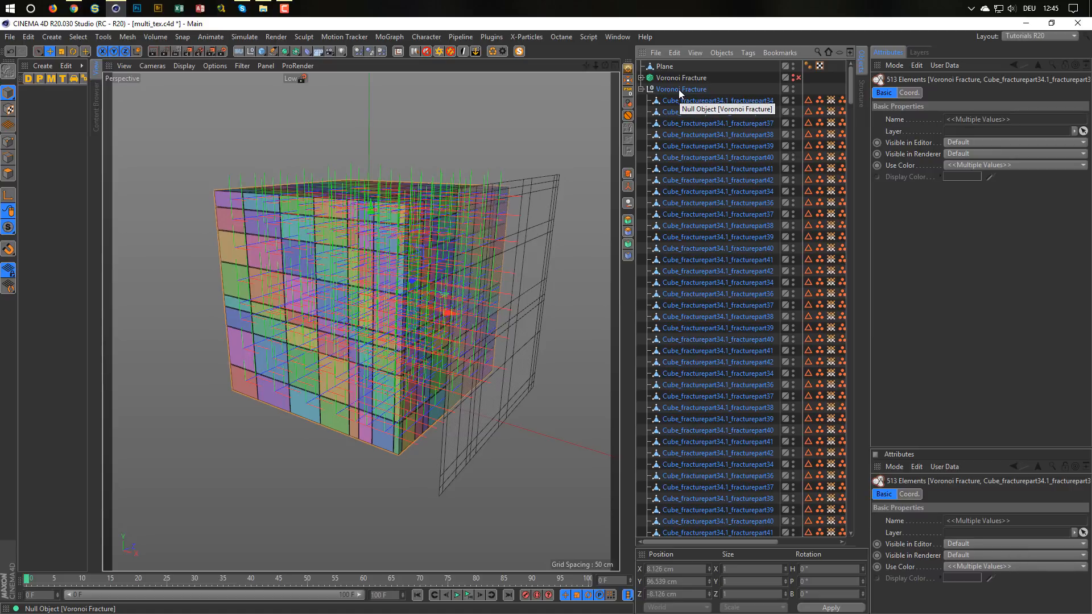
left_click(678, 90, "ctrl")
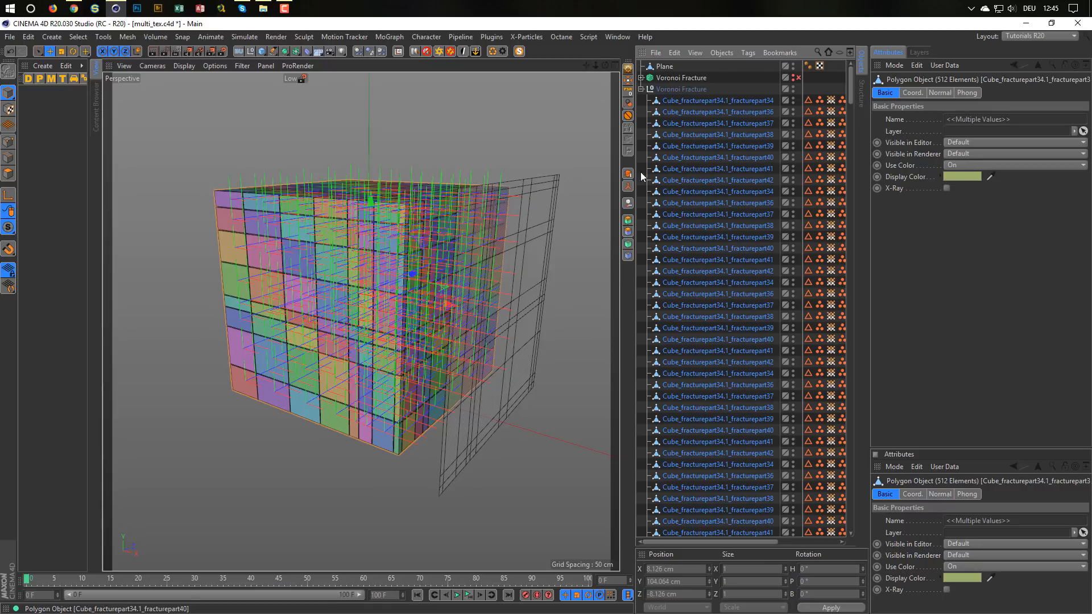
left_click(629, 187)
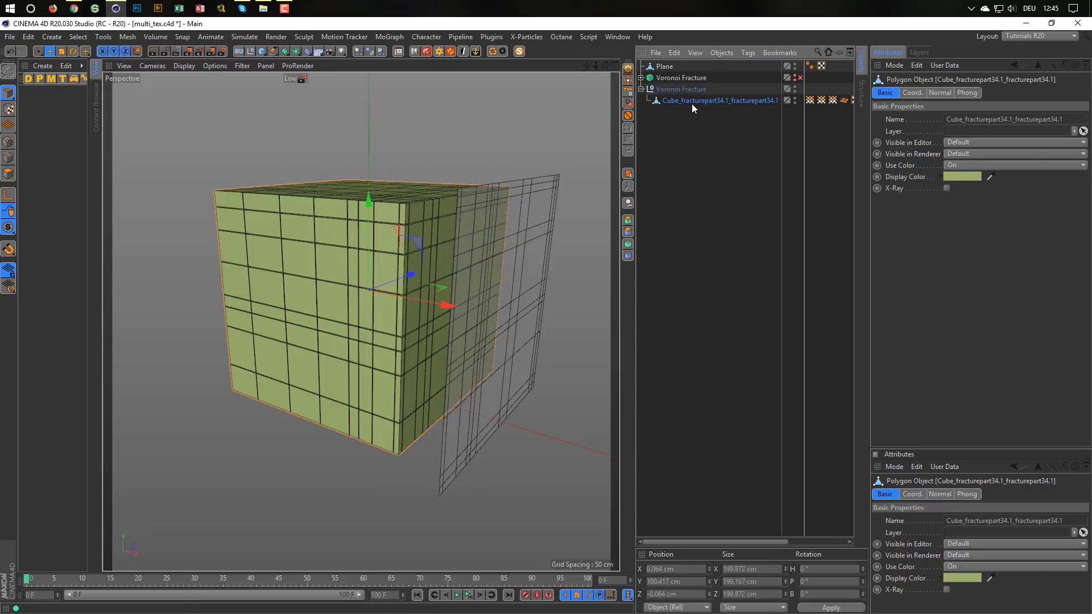
Move the merged object out of its null and delete the empty null.
left_click_drag(696, 100, 691, 129)
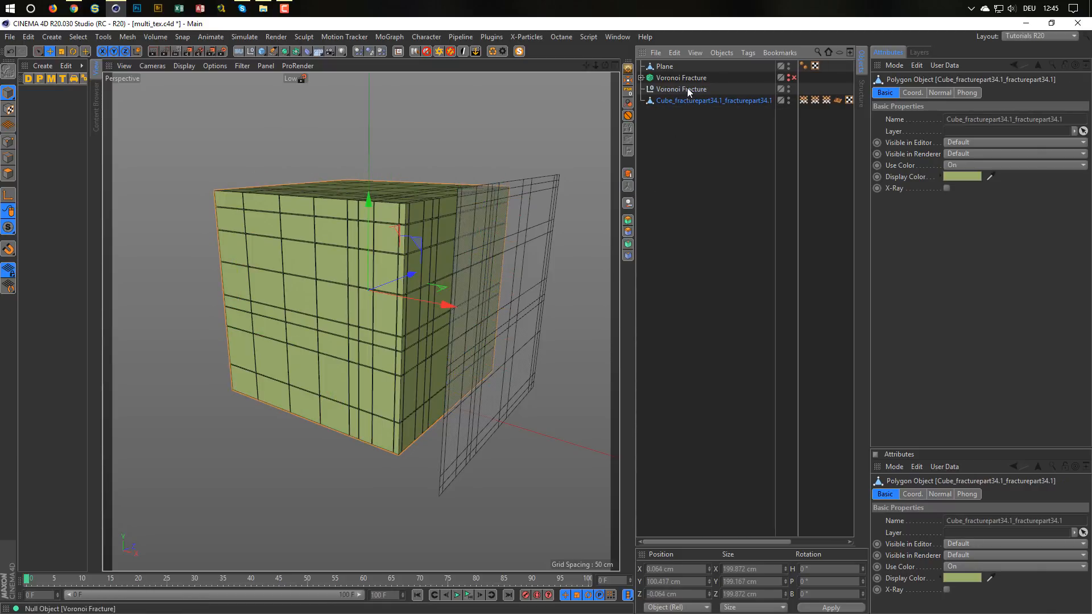
left_click(687, 88)
key("Delete")
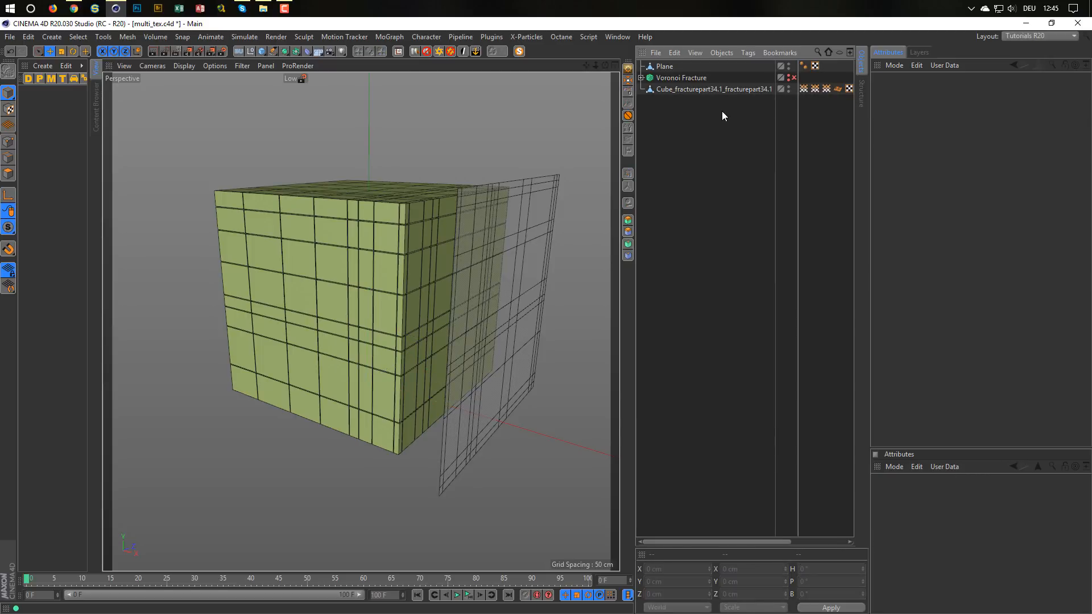
Rename the merged polygon object as Cube.
double_click(716, 90)
type("Cu")
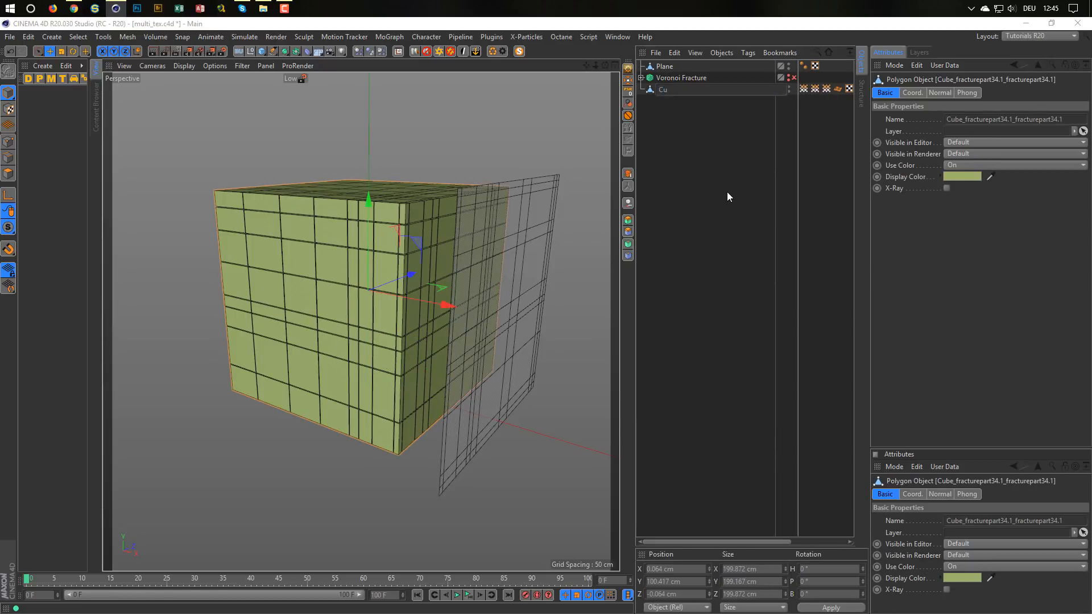
type("be")
key("Return")
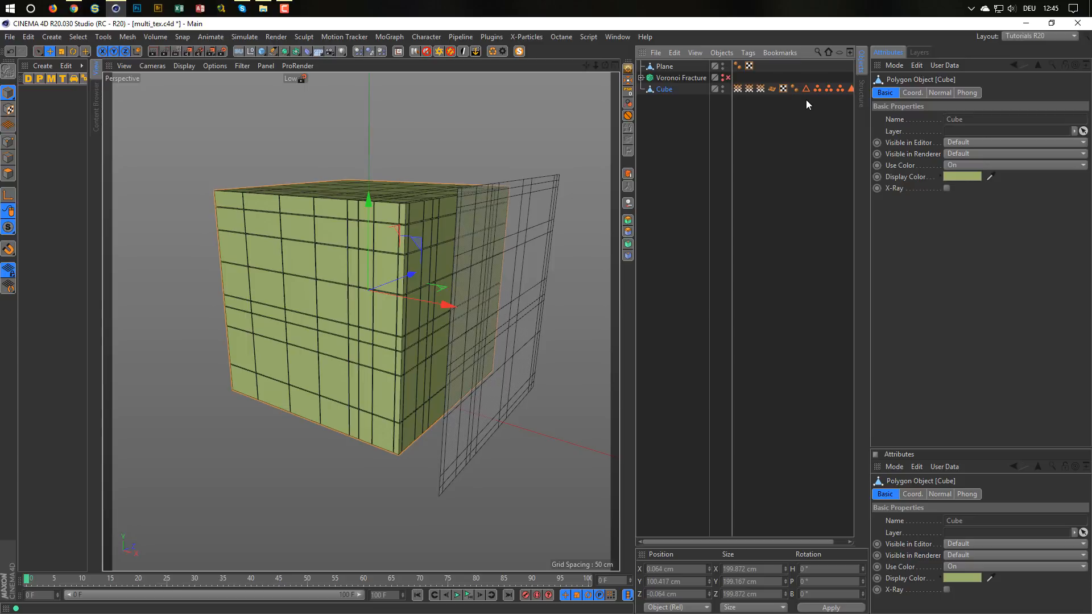
Delete the selection and vertex map tags from the Cube object.
left_click_drag(803, 100, 896, 86)
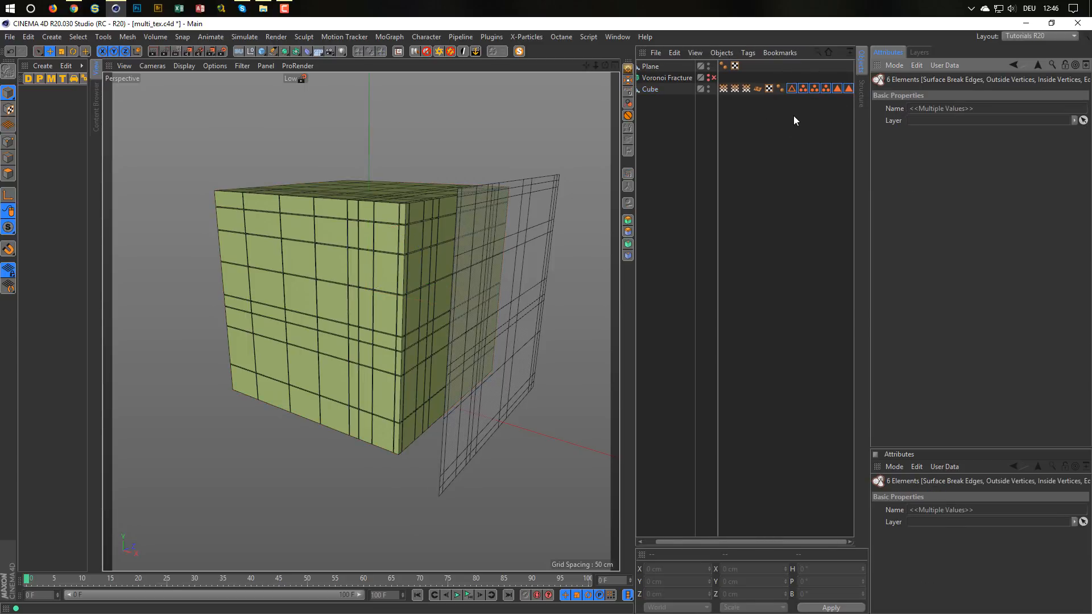
key("Delete")
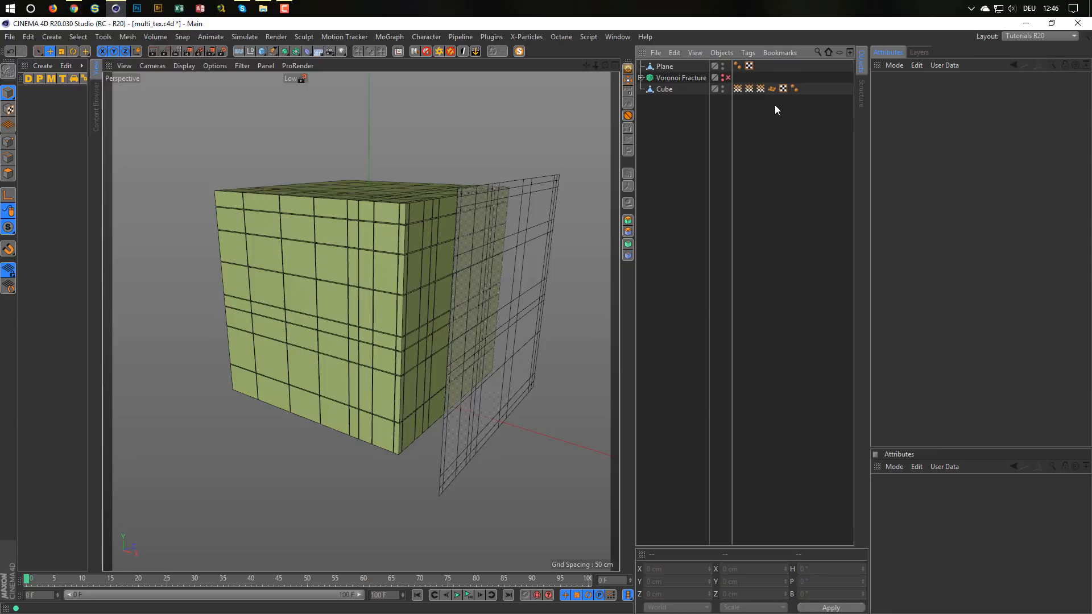
left_click_drag(776, 105, 731, 75)
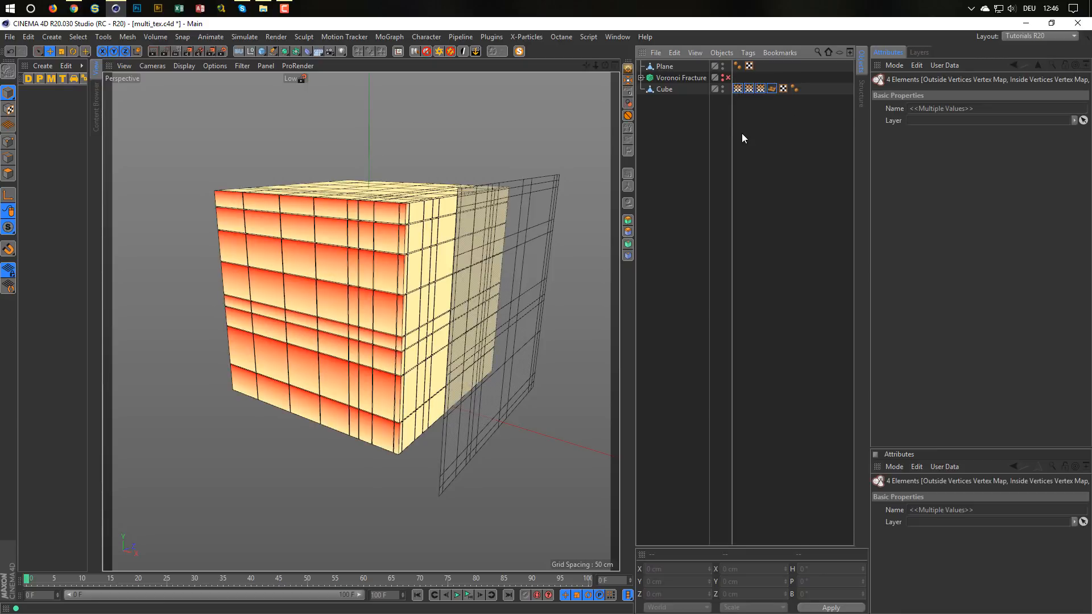
key("Delete")
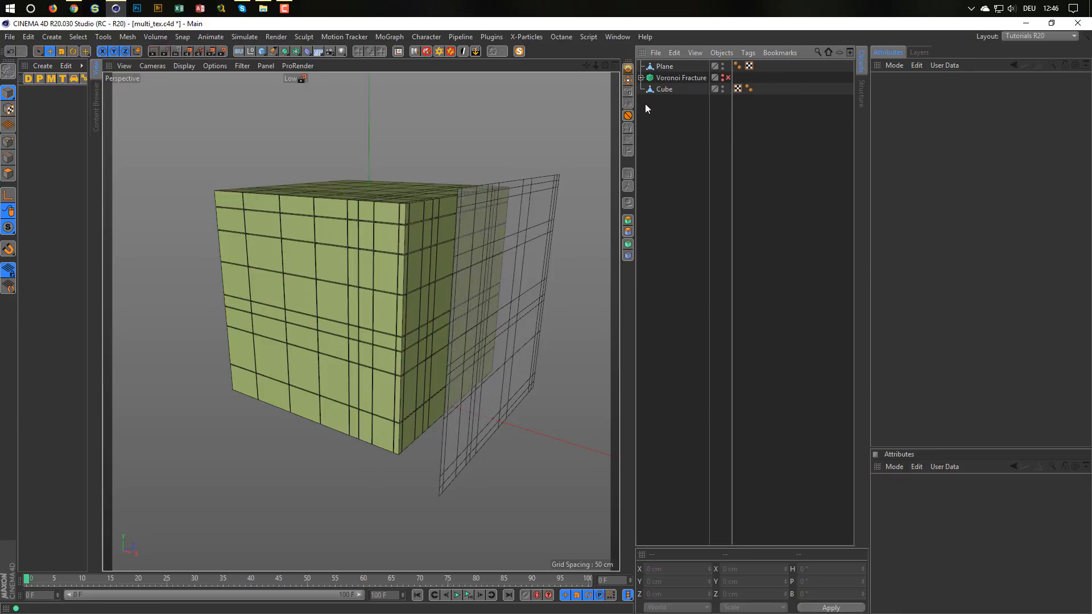
Turn off Use Color for the Cube and hide the Plane in the viewport and renderer.
left_click(668, 89)
left_click(970, 165)
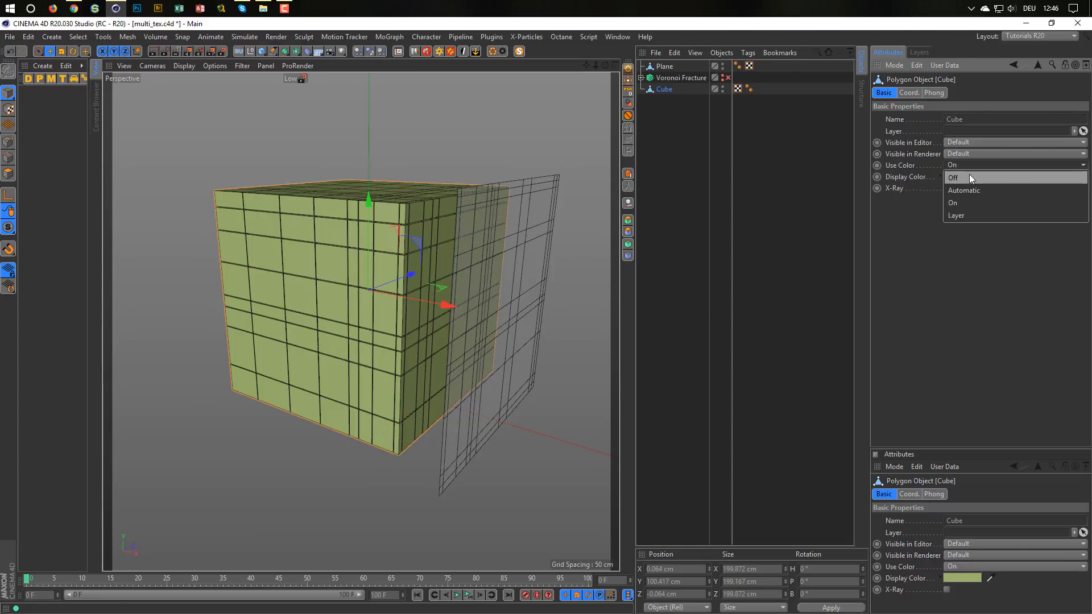
left_click(969, 176)
left_click(724, 67, "ctrl")
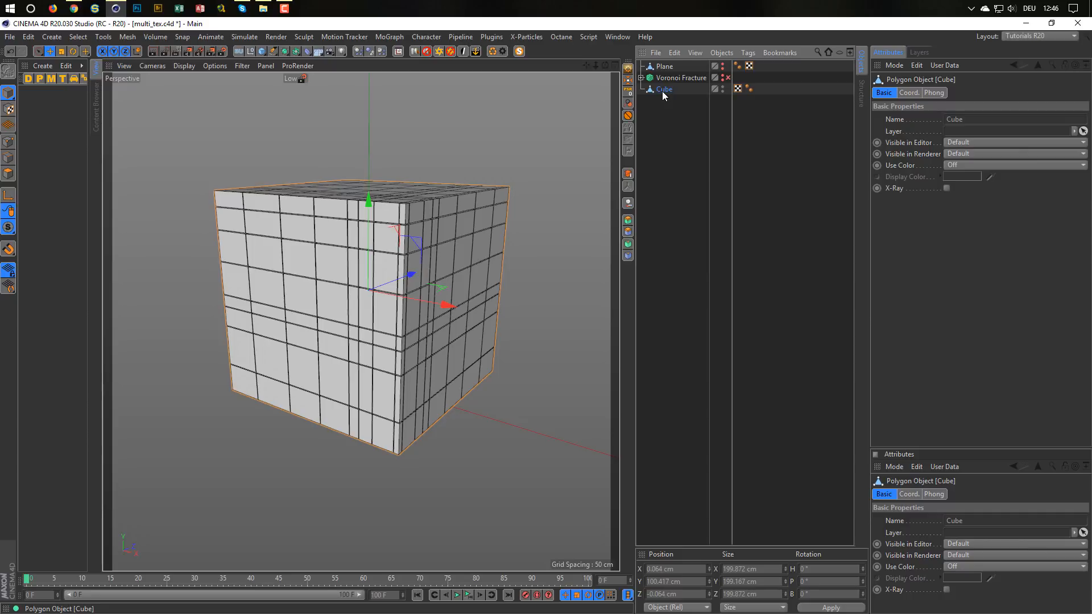
left_click_drag(513, 214, 328, 230, "alt")
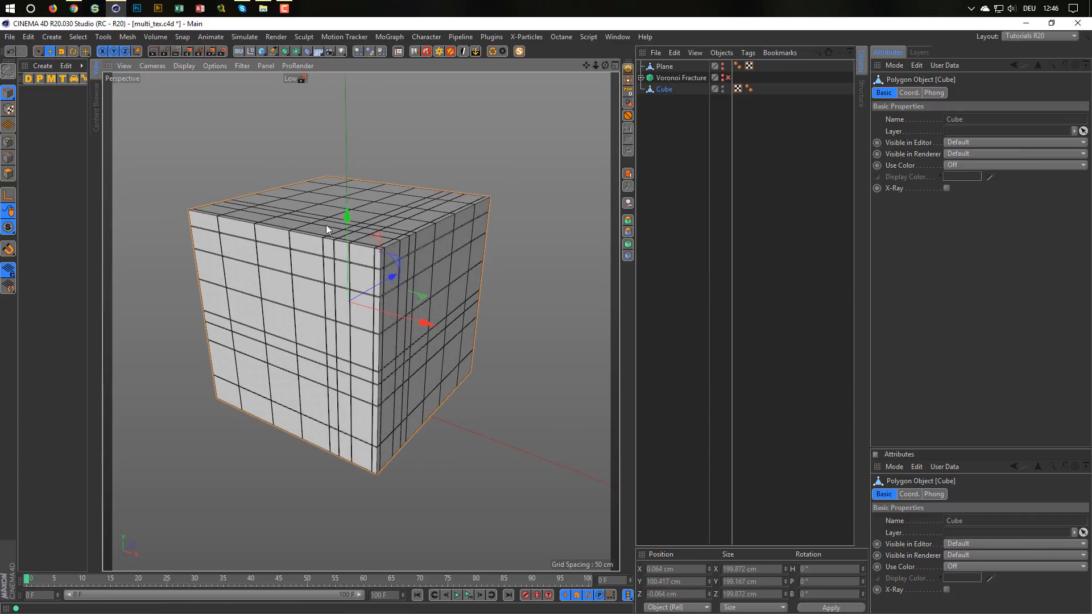
left_click_drag(393, 224, 395, 244, "alt")
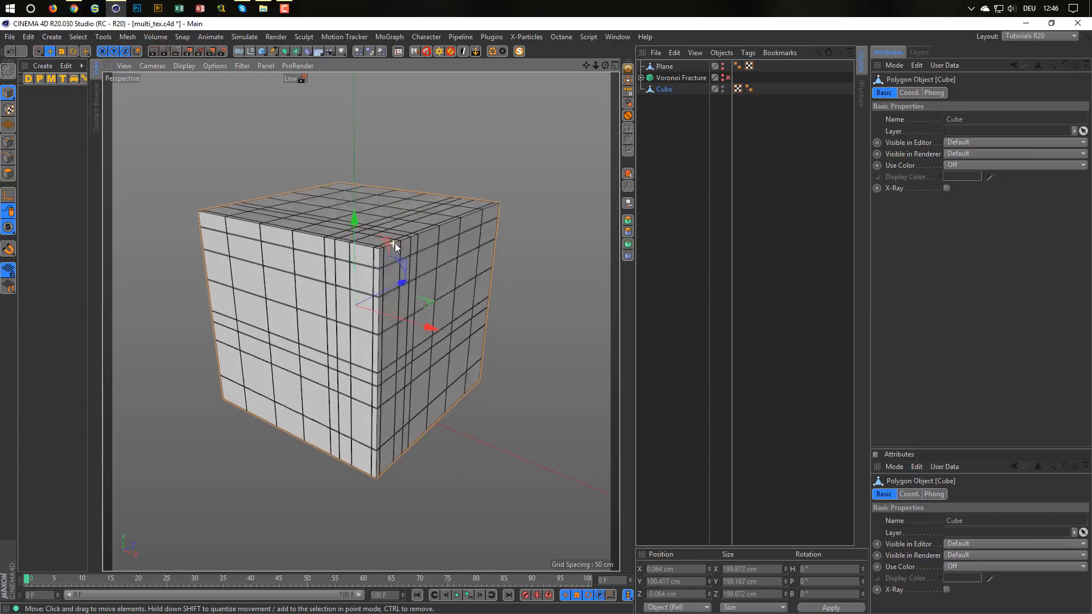
Place the Cube under a new MoGraph Fracture object and set the Fracture mode to Explode Segments & Connect.
left_click(664, 90)
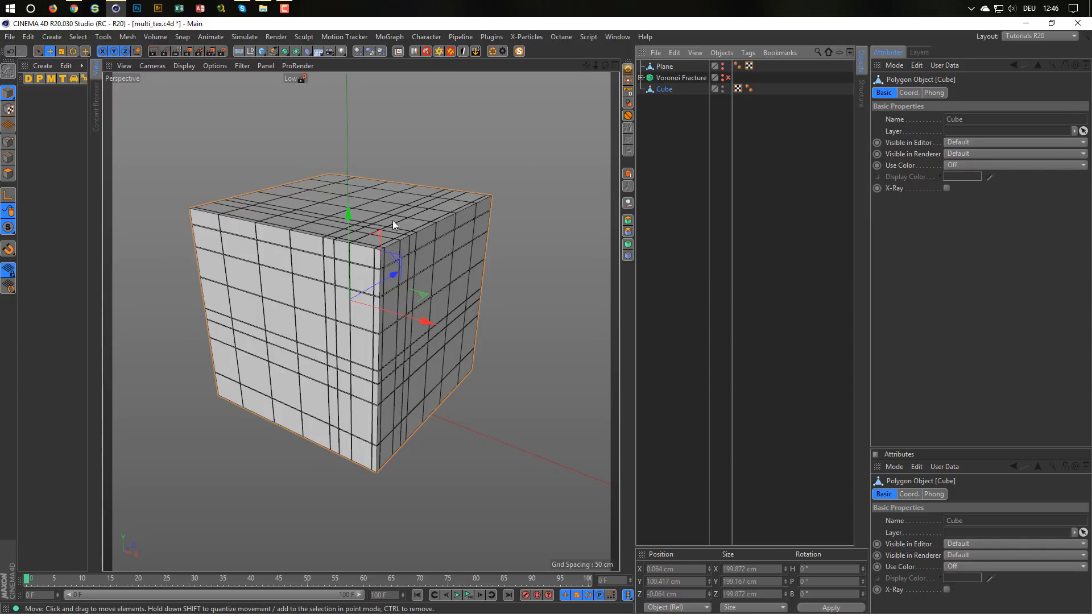
left_click(389, 38)
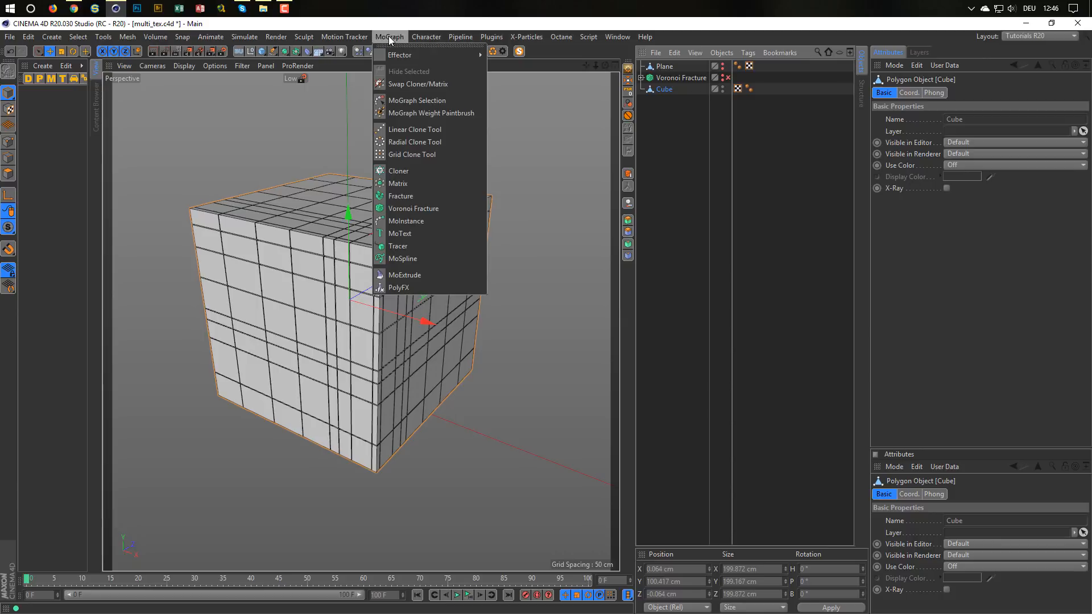
left_click(402, 196, "alt")
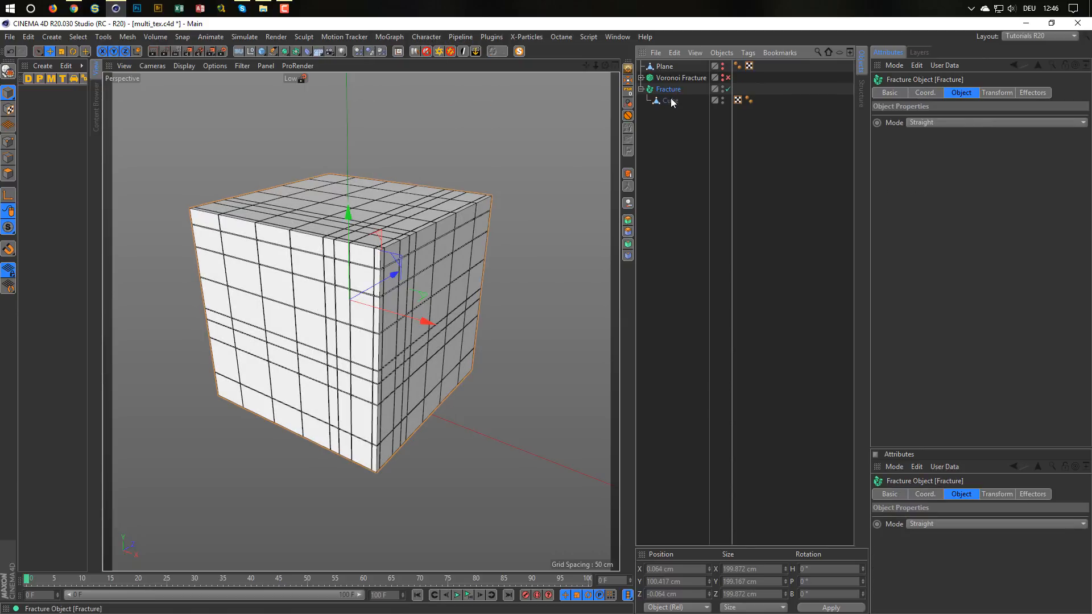
left_click_drag(485, 245, 467, 238, "alt")
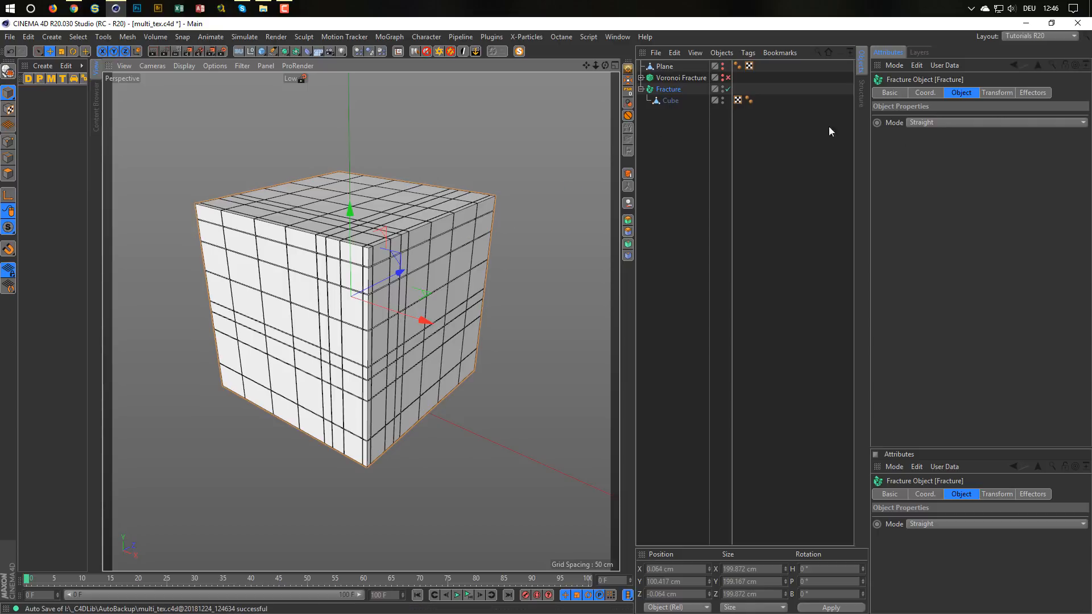
left_click(936, 121)
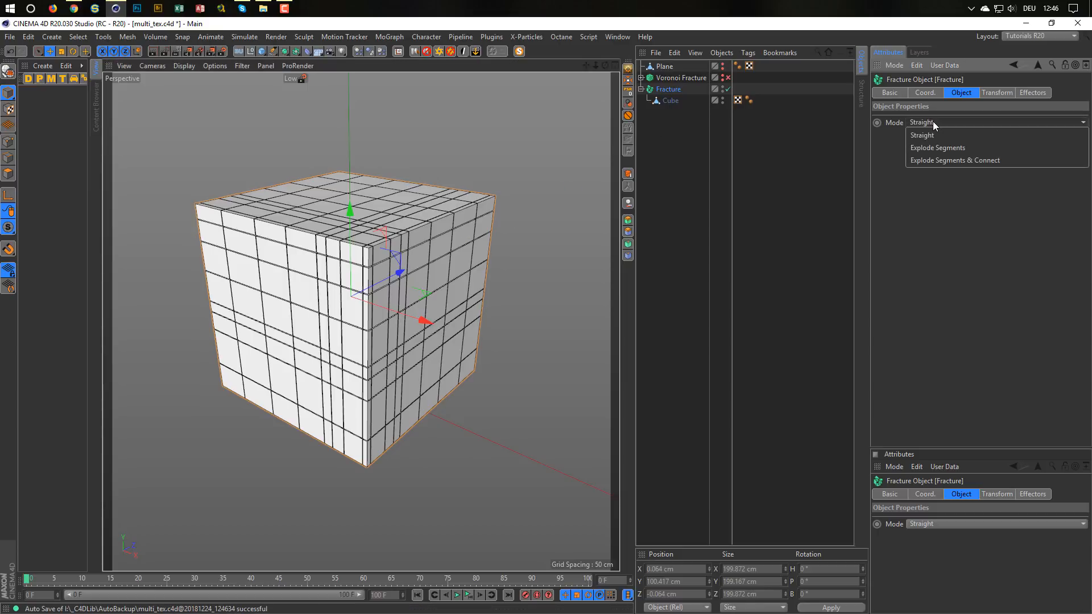
left_click(936, 161)
left_click_drag(436, 264, 386, 264, "alt")
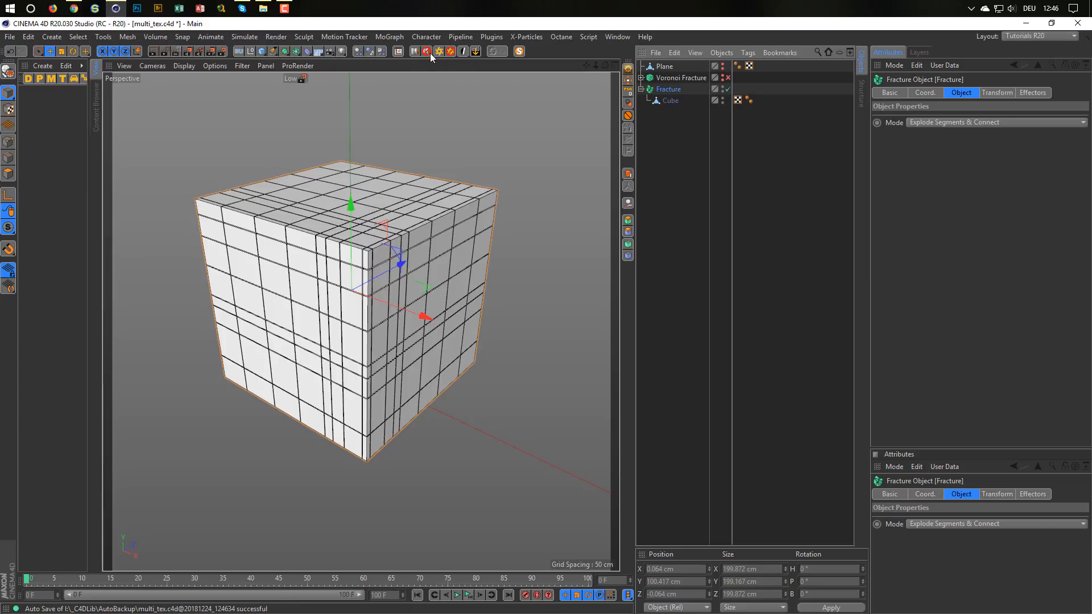
Add a MoGraph Shader effector to the Fracture object.
left_click(395, 36)
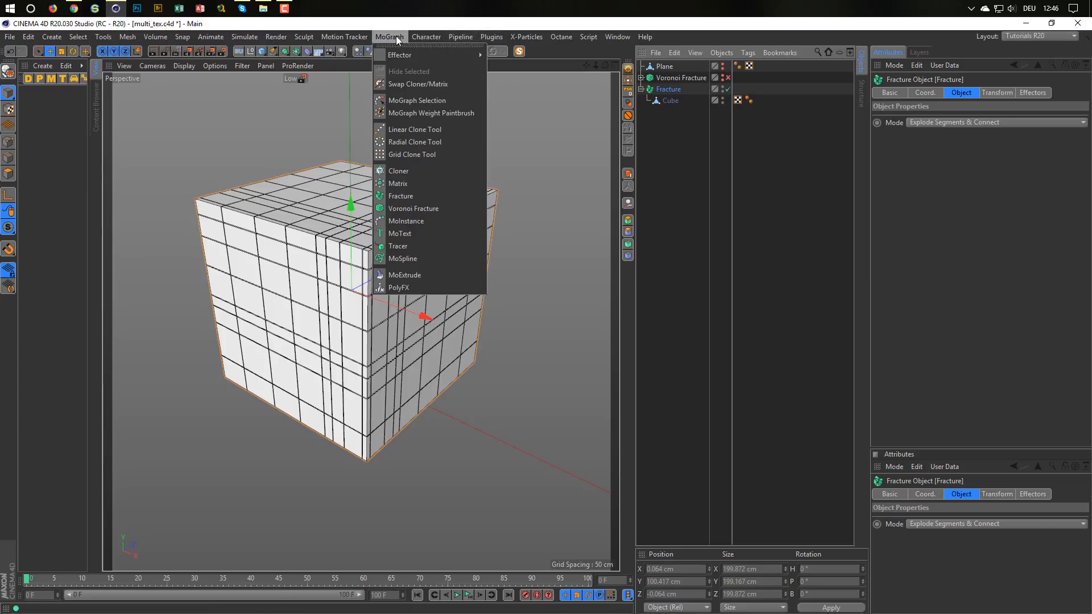
mouse_move(459, 54)
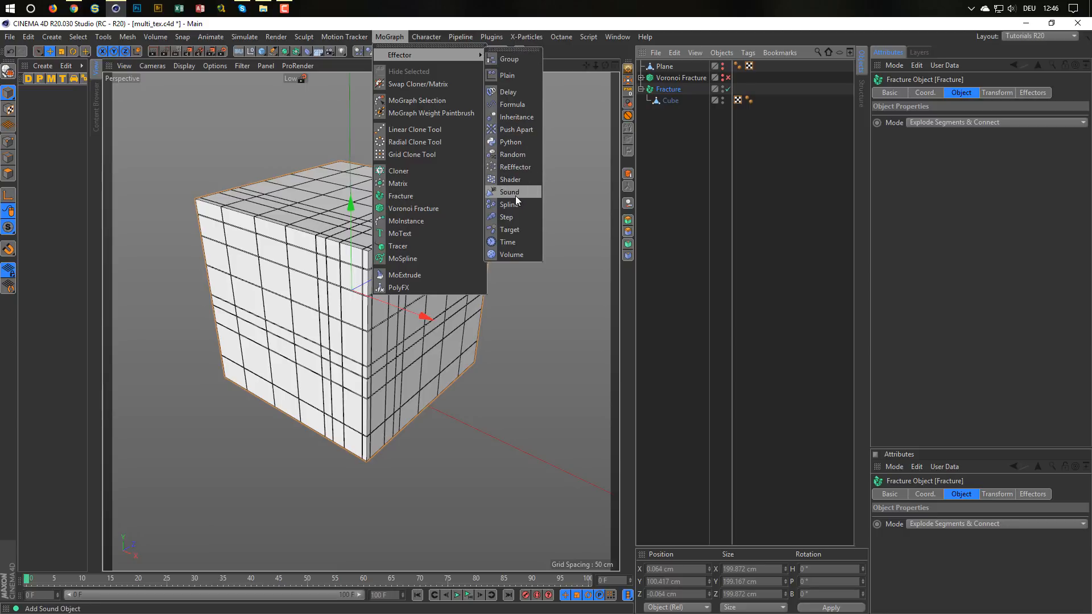
left_click(516, 180)
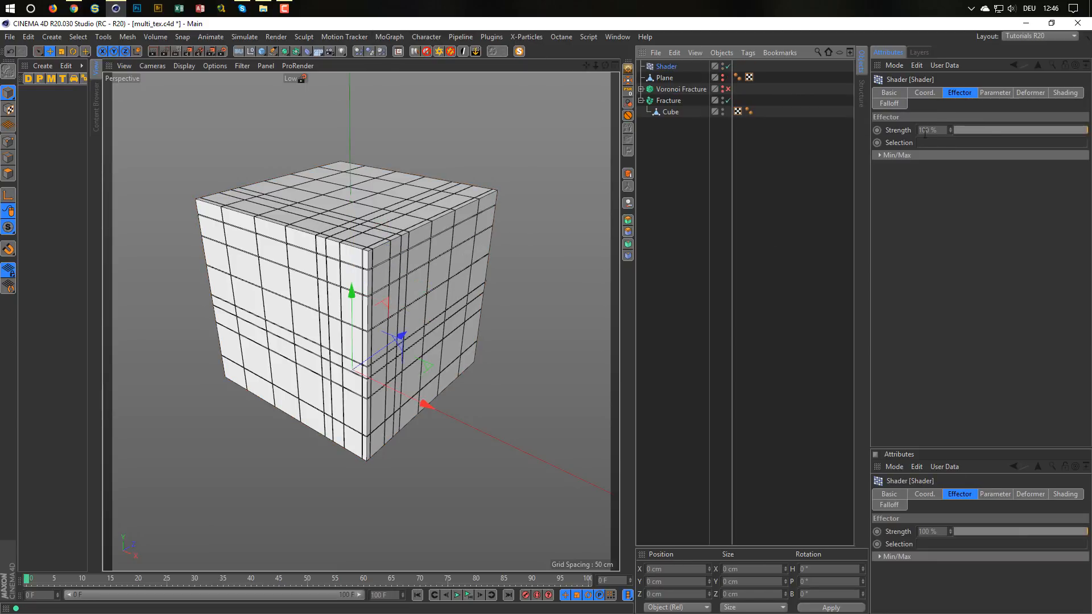
Load a Noise shader as the Shader effector's custom shader and inspect the effect on the cube from several angles.
left_click(980, 94)
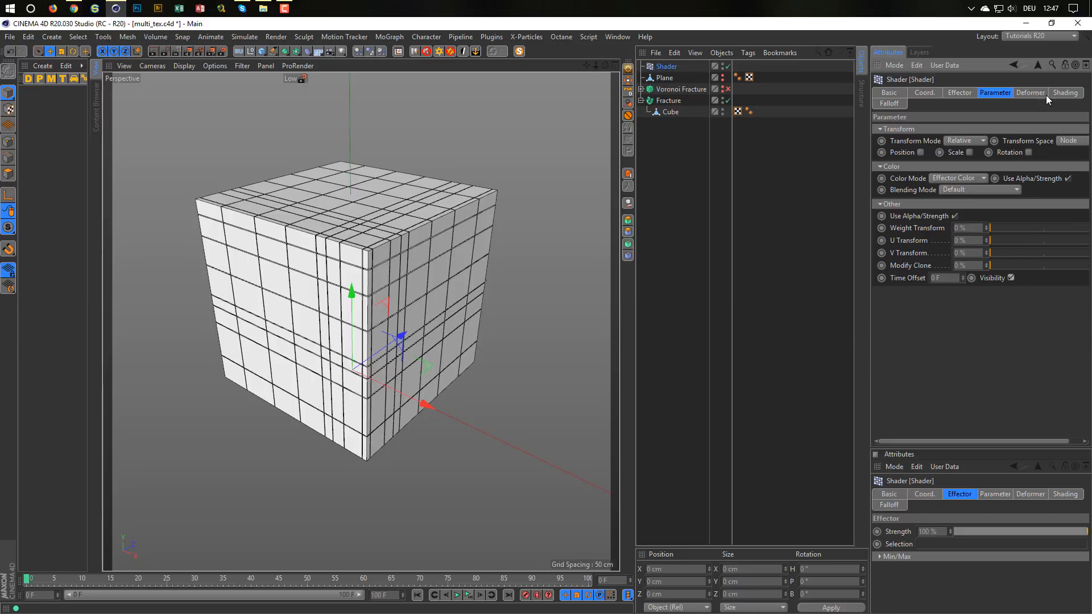
left_click(1061, 94)
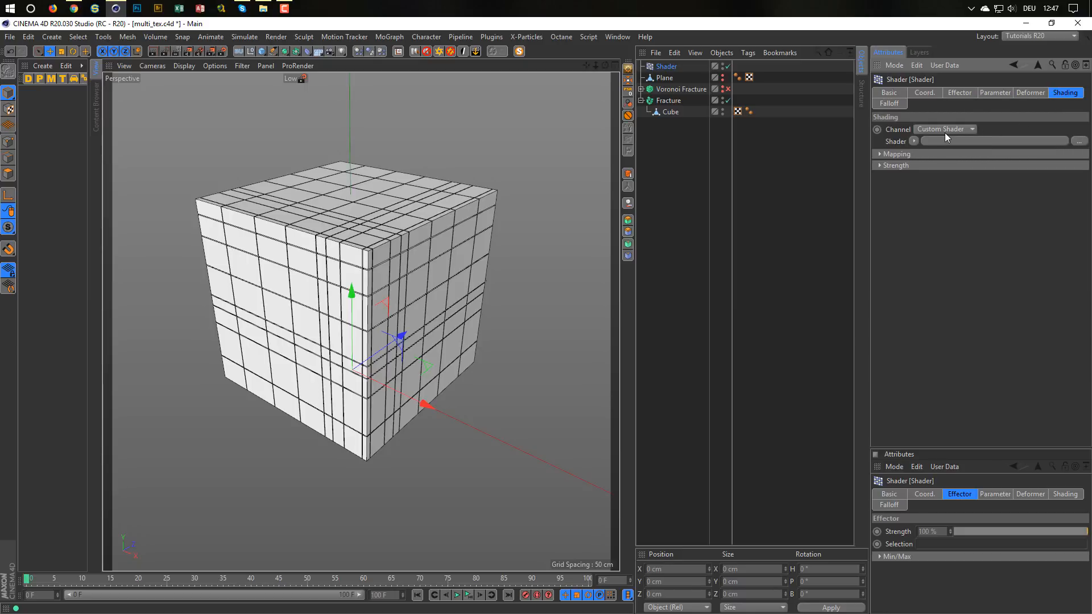
left_click(914, 141)
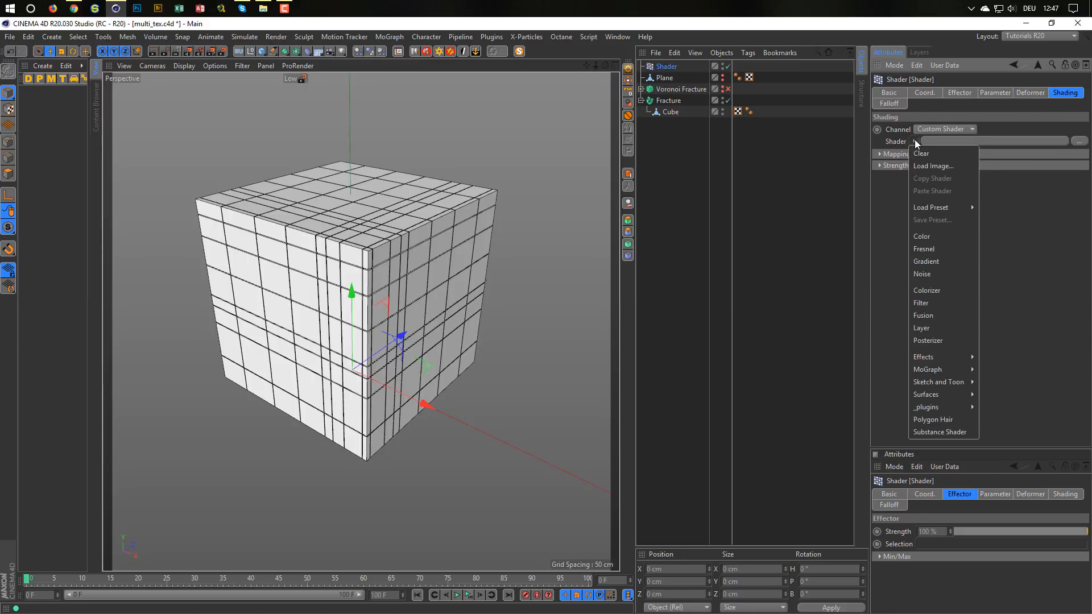
left_click(948, 275)
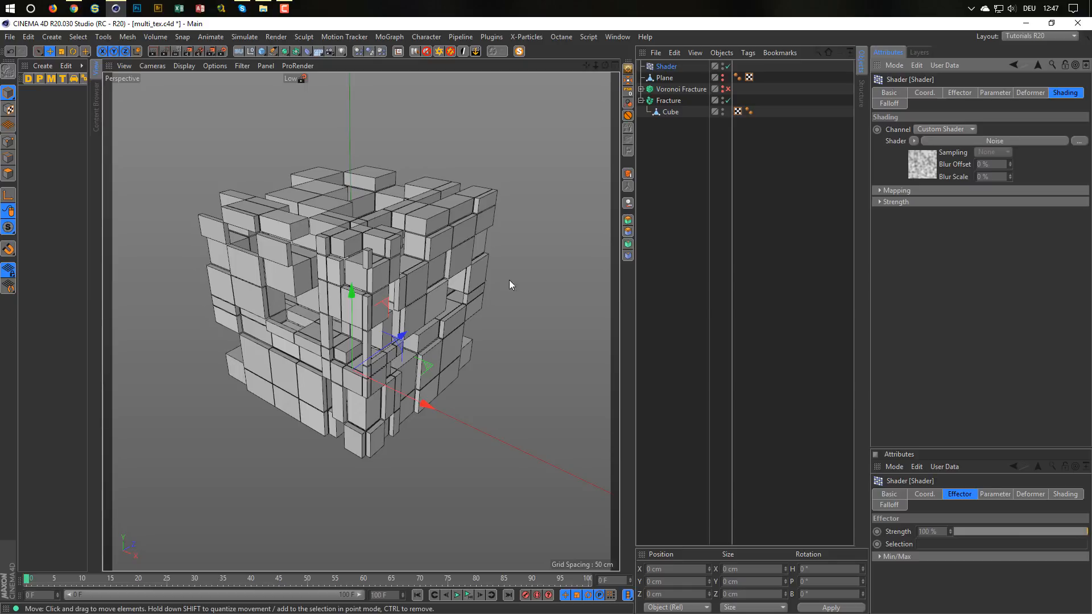
mouse_move(432, 267)
left_mouse_down("alt")
mouse_move(326, 272)
mouse_move(297, 314)
mouse_move(409, 337)
mouse_move(500, 307)
mouse_move(500, 260)
mouse_move(482, 247)
mouse_move(418, 274)
mouse_move(435, 276)
left_mouse_up("alt")
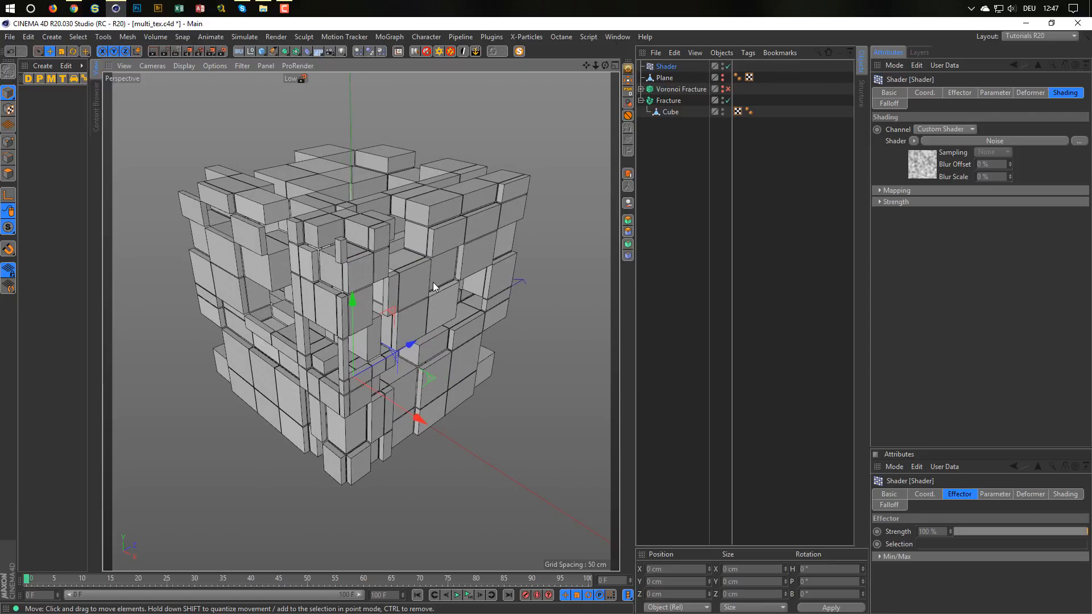
left_click_drag(432, 283, 411, 227, "alt")
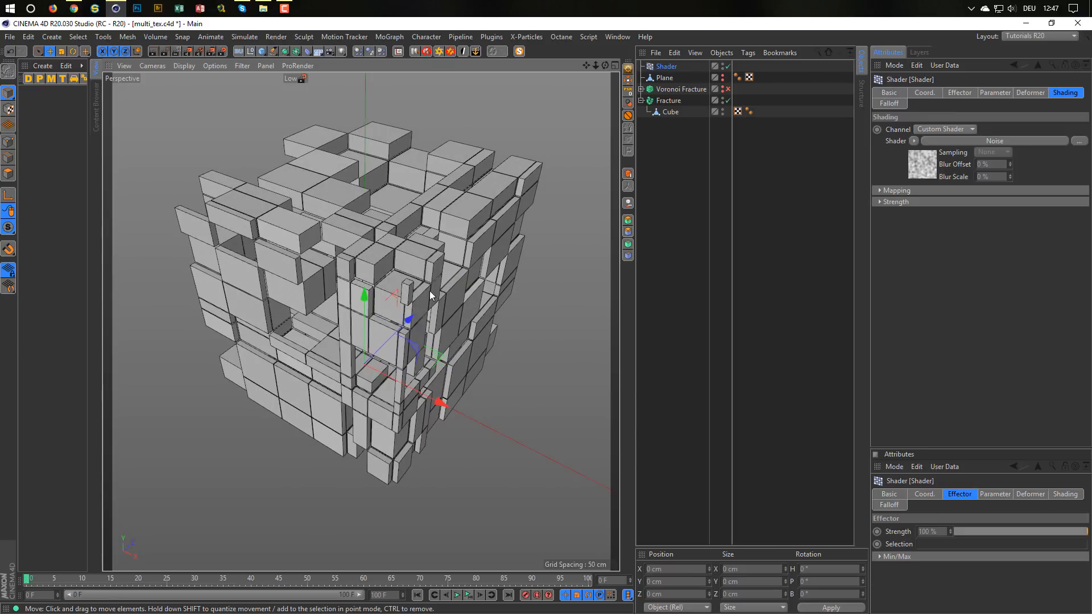
mouse_move(429, 292)
left_mouse_down("alt")
mouse_move(496, 326)
mouse_move(338, 312)
mouse_move(437, 277)
left_mouse_up("alt")
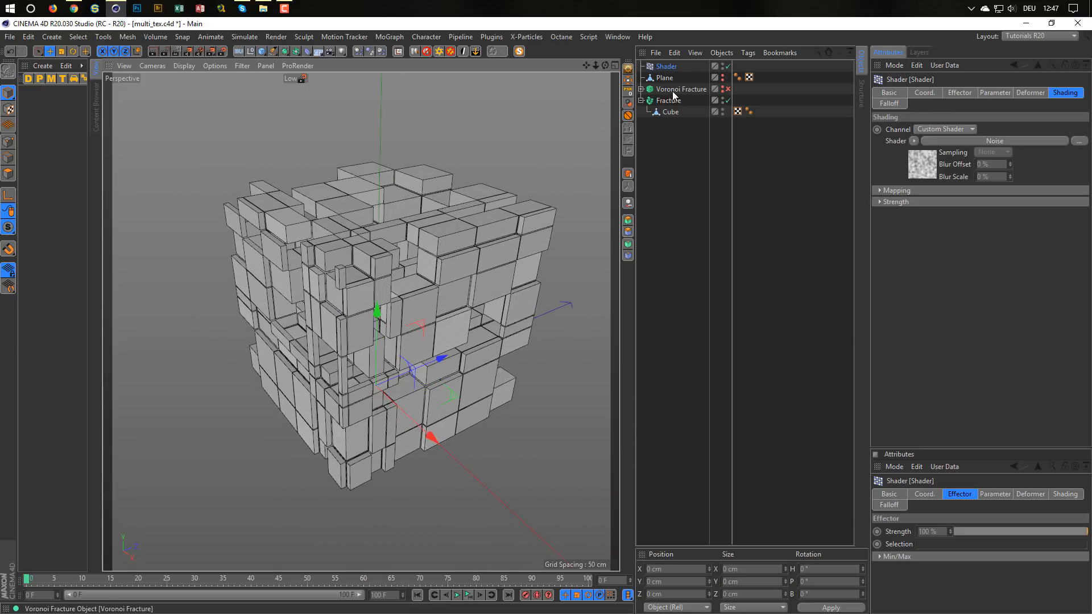
Move the Shader effector directly above the Fracture object in the hierarchy and add a Spherical Field to its falloff.
left_click_drag(669, 66, 672, 94)
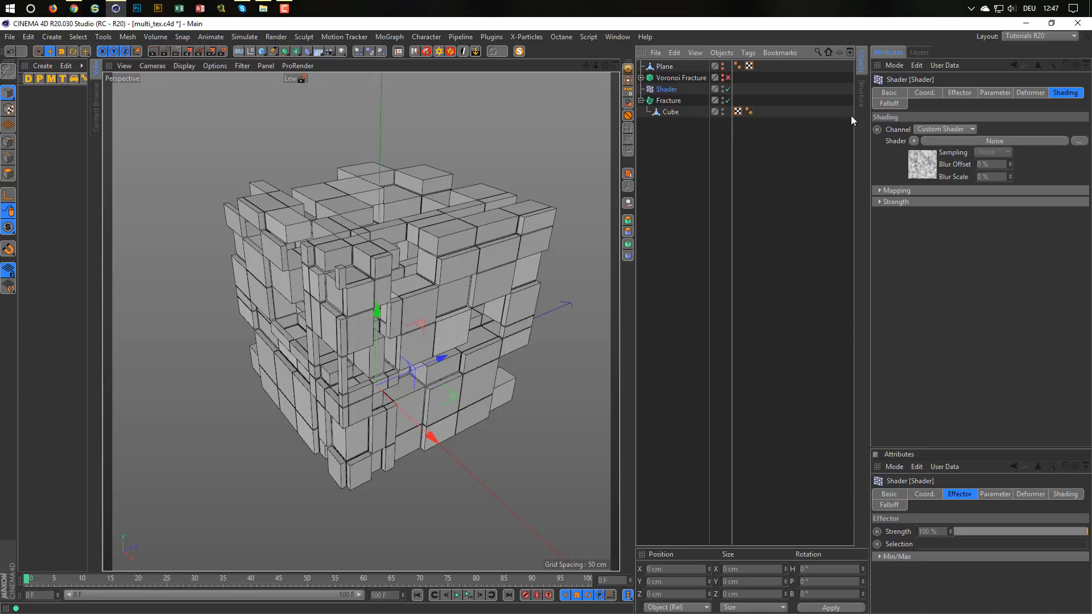
left_click(891, 104)
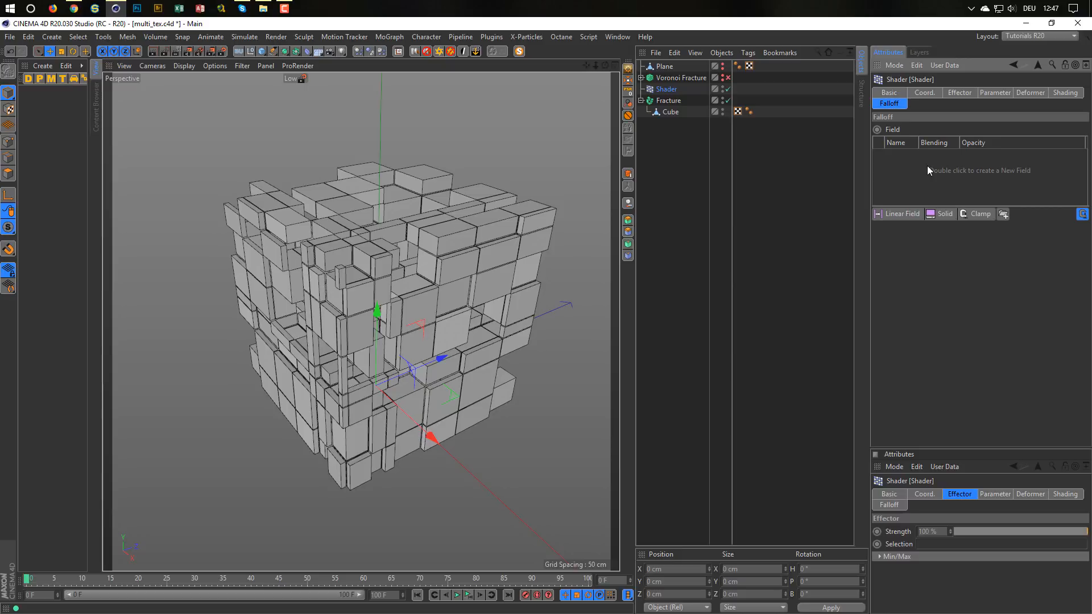
left_click(892, 213)
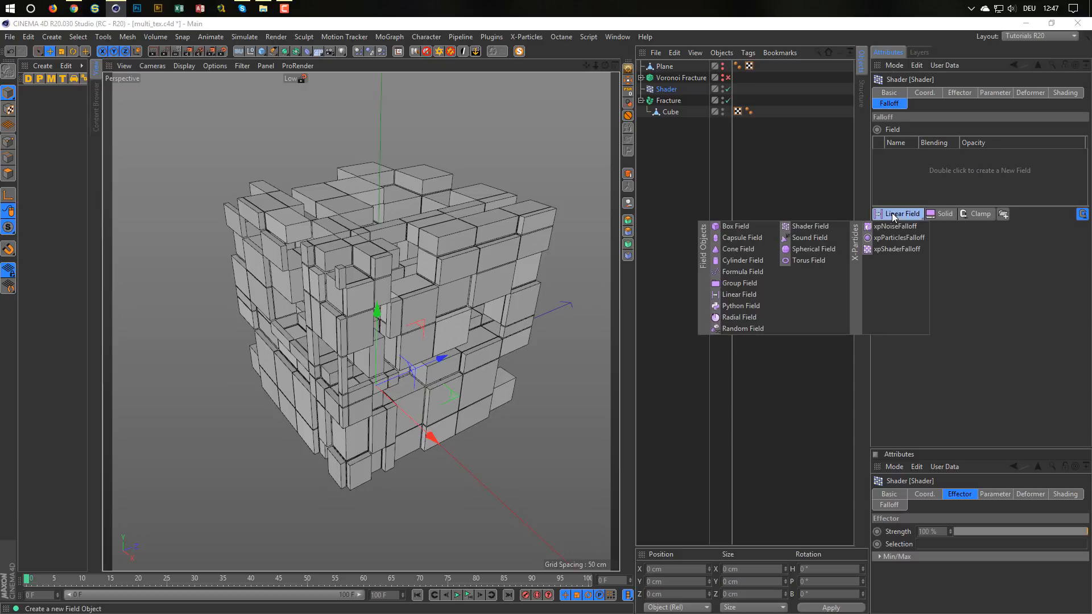
left_click(813, 249)
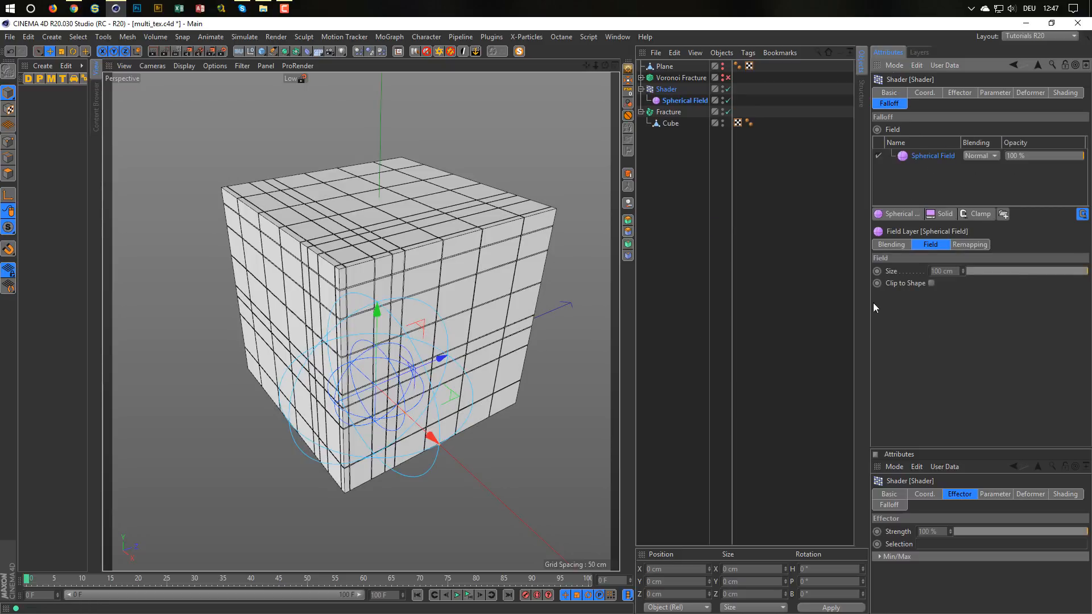
Move the Spherical Field to the cube's upper front corner, at about X 96, Y 200, Z -99 cm.
left_click_drag(554, 326, 465, 316, "alt")
middle_click(462, 275)
middle_click(487, 250)
middle_click(501, 333)
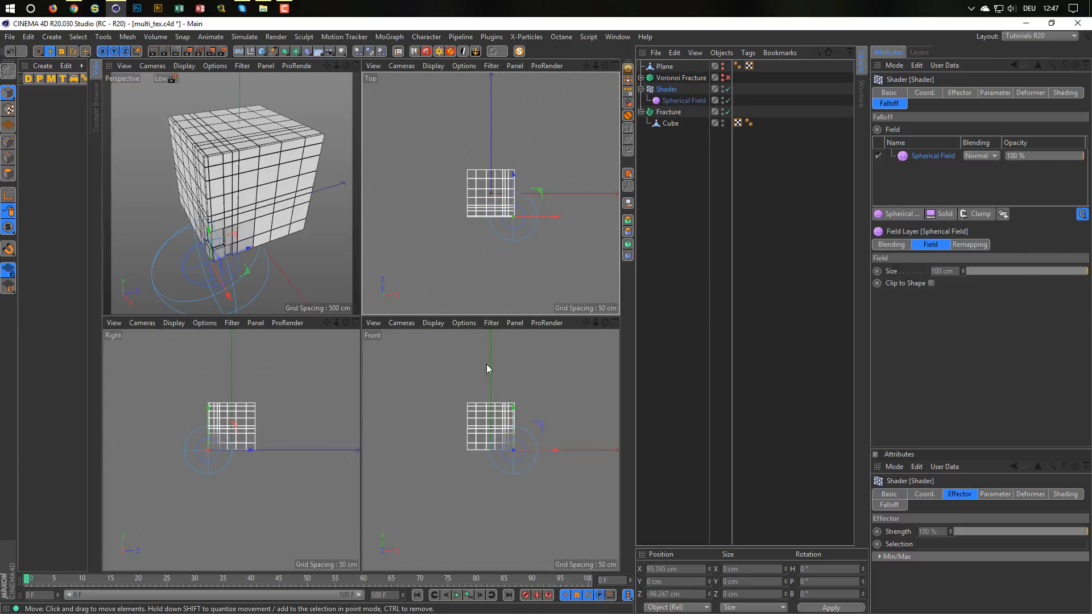
left_click_drag(205, 429, 203, 360)
middle_click(281, 239)
left_click_drag(361, 327, 389, 320, "alt")
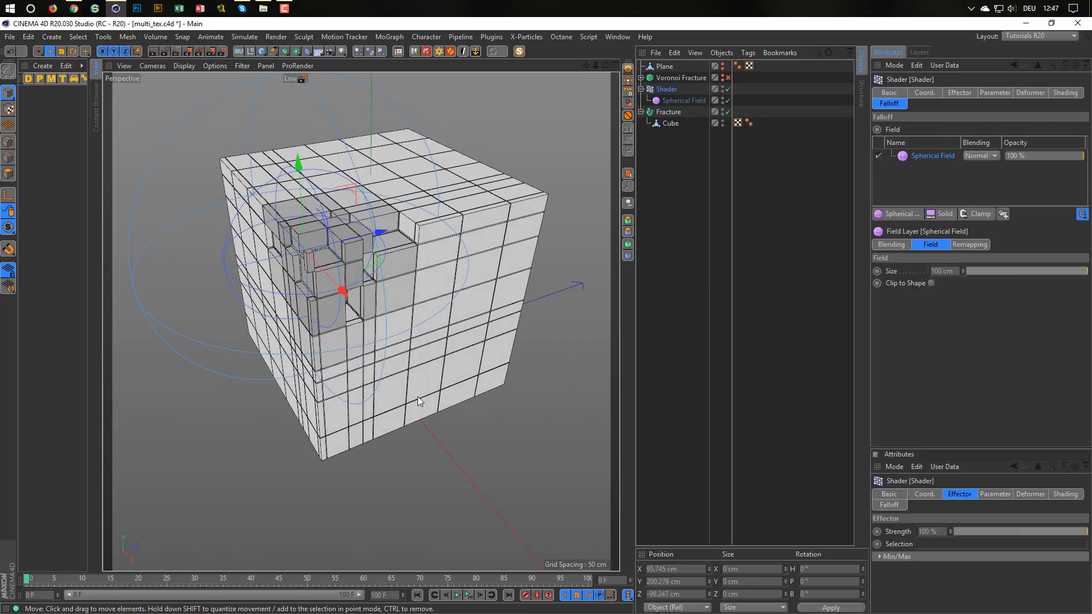
Scale the Spherical Field up to a size of about 251 cm so it covers more of the cube.
left_click_drag(437, 434, 796, 299)
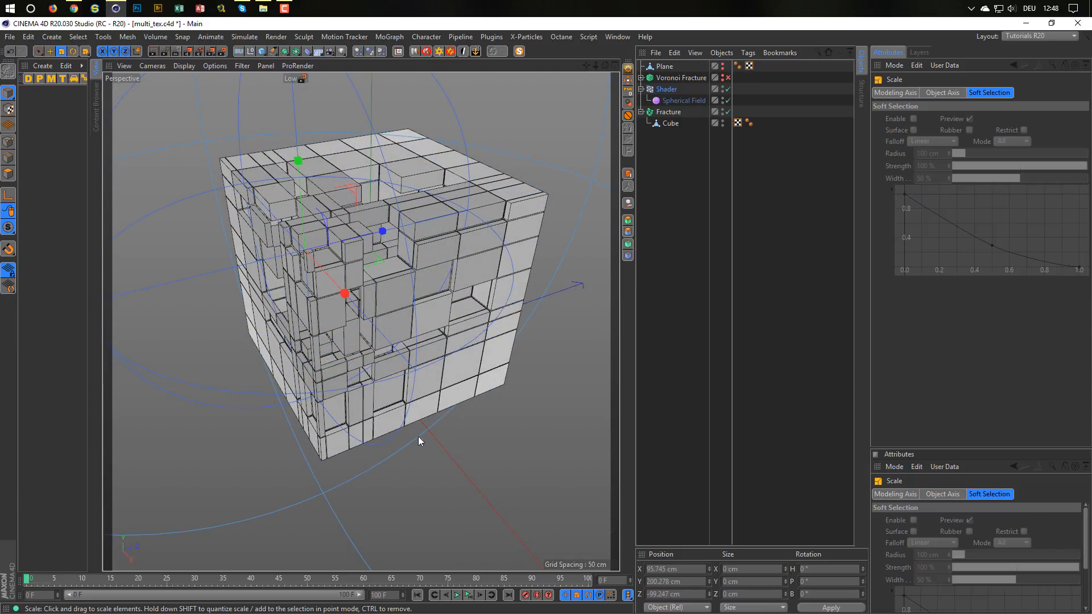
left_click_drag(358, 355, 367, 306, "alt")
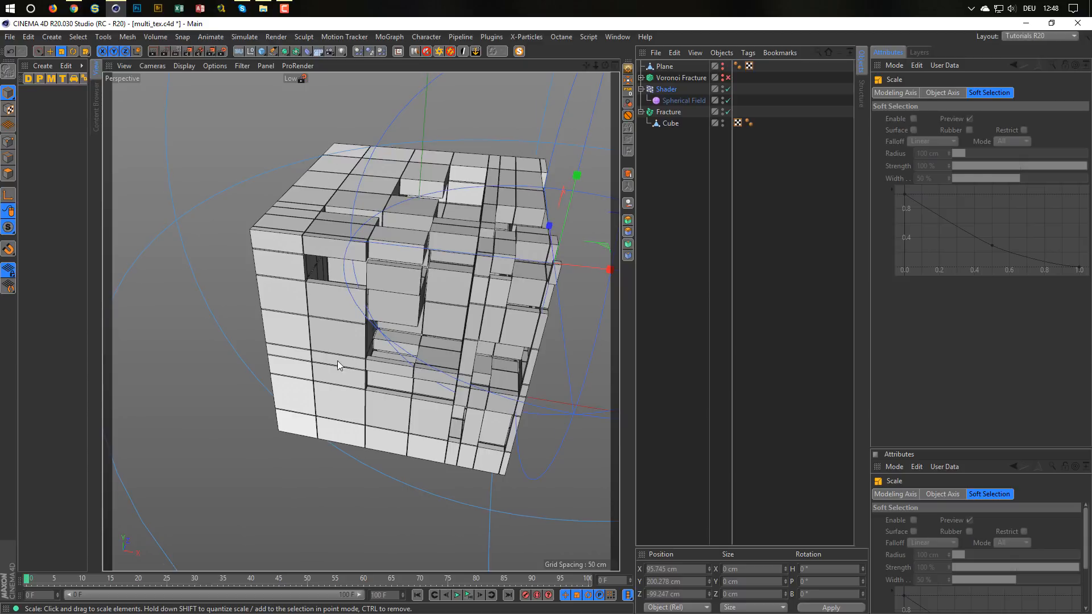
left_click_drag(340, 366, 354, 264, "alt")
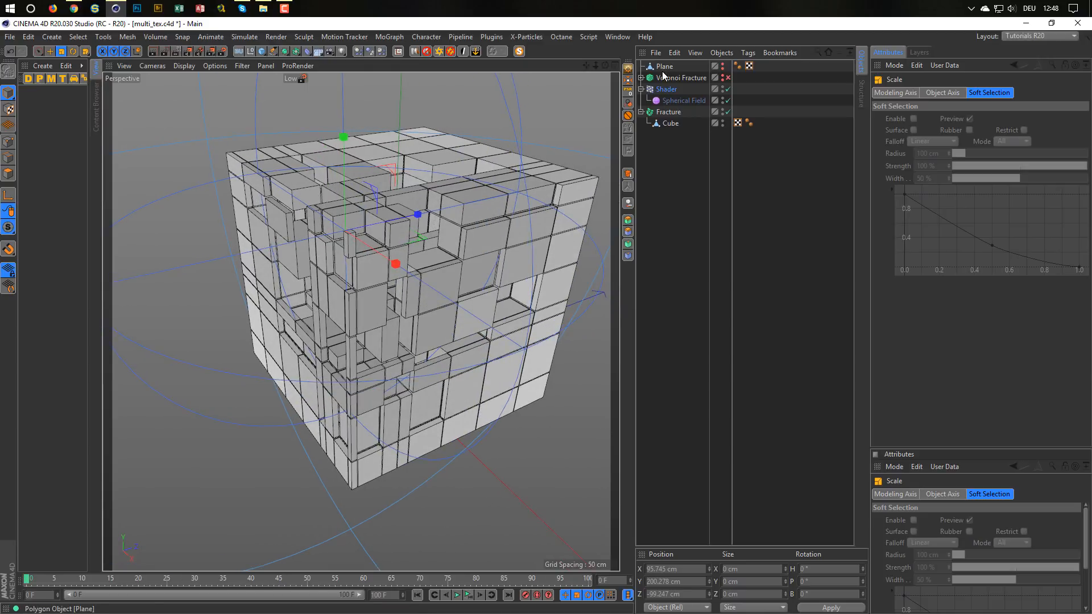
Raise the contrast of the Shader effector's Noise shader to 47%.
left_click(685, 100)
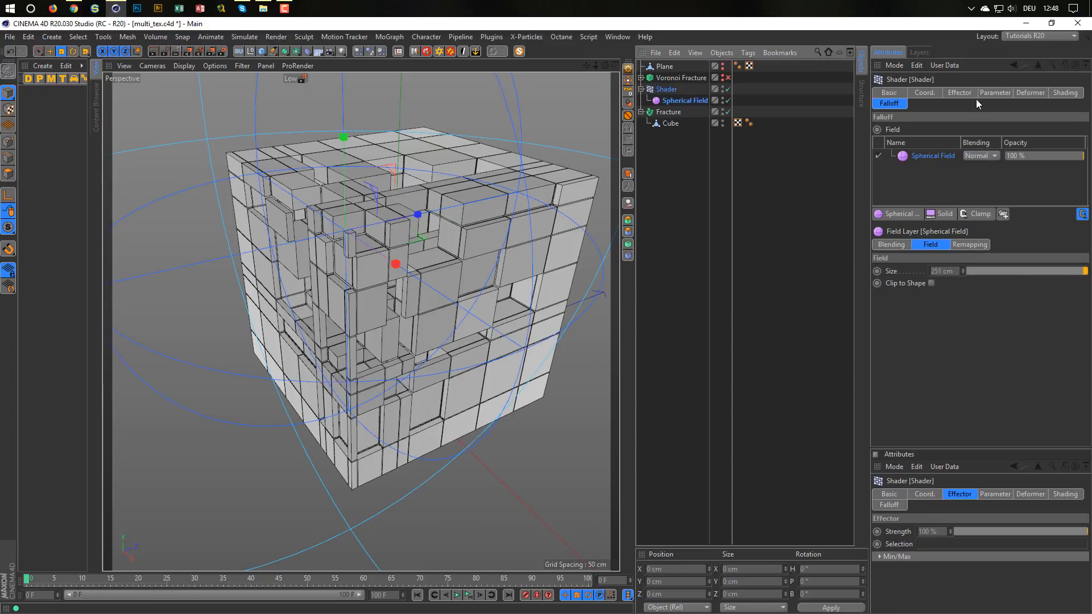
left_click(1058, 91)
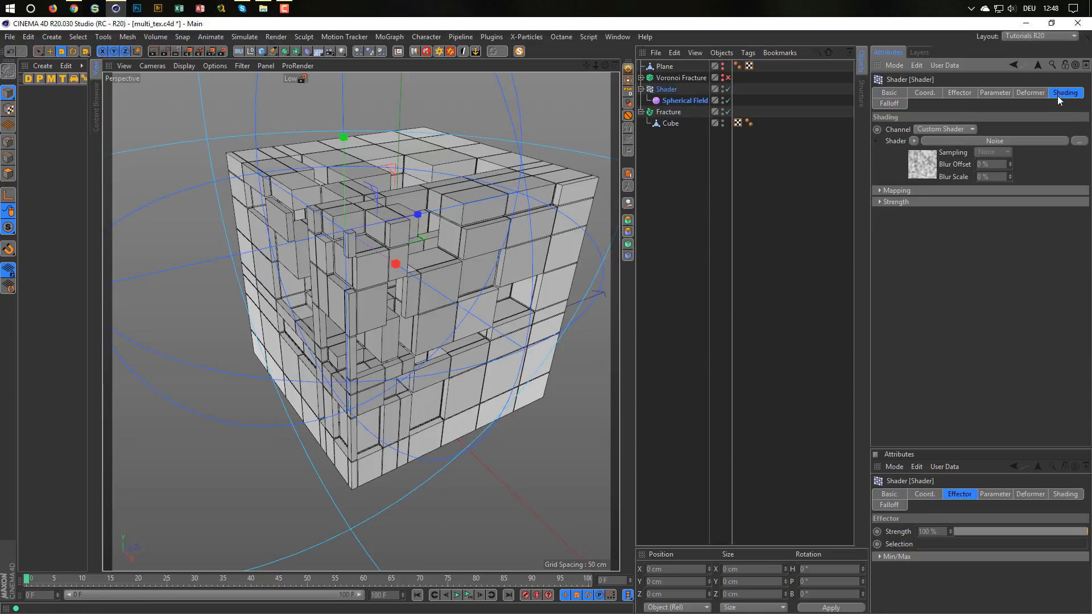
left_click(933, 166)
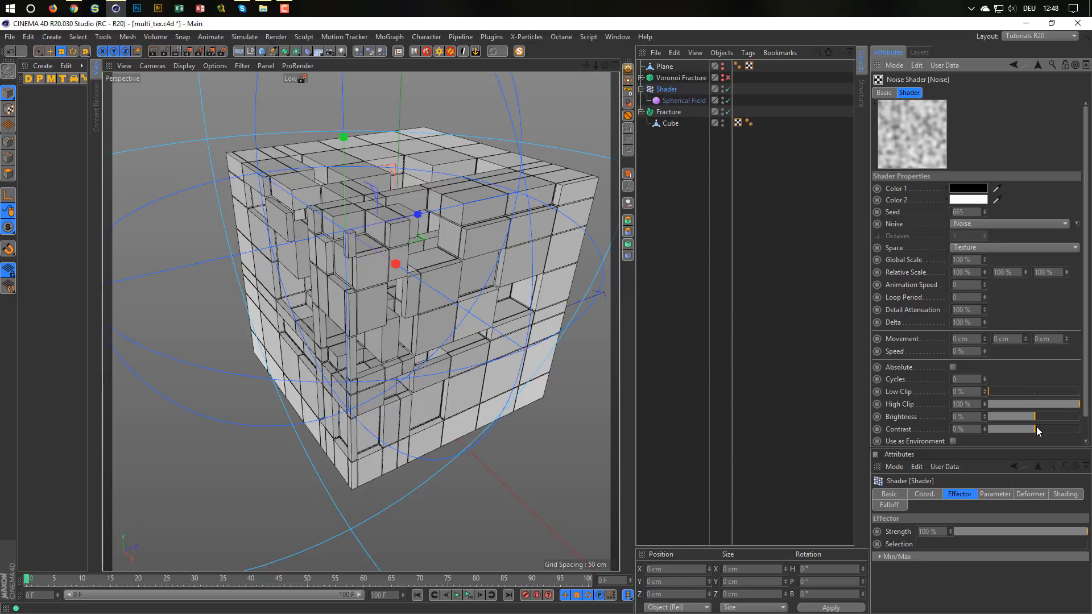
mouse_move(1040, 428)
left_mouse_down()
mouse_move(1072, 429)
mouse_move(1057, 428)
left_mouse_up()
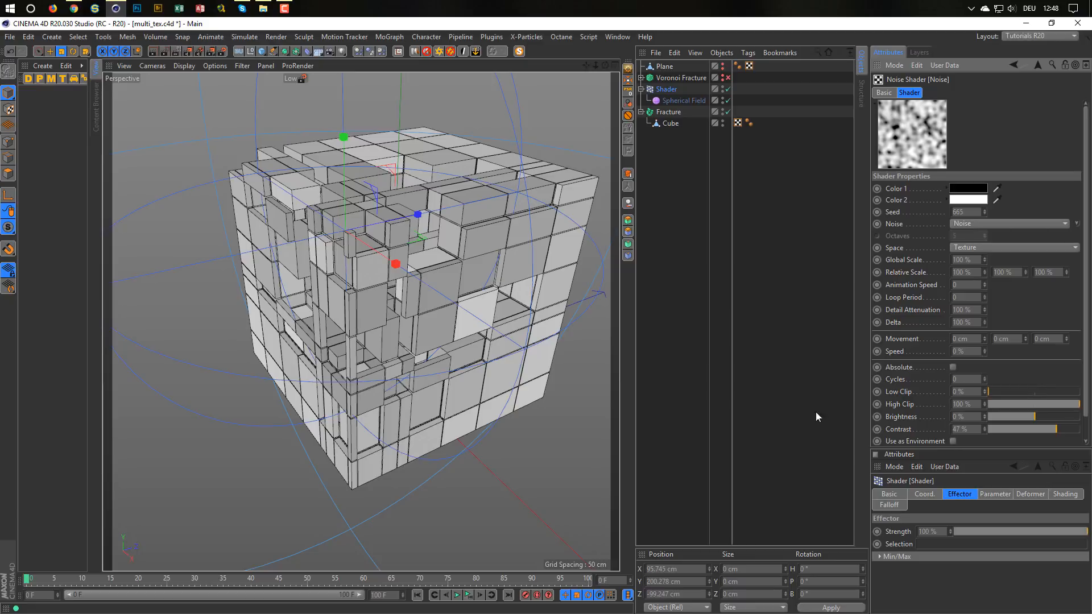
Set the seed of the Shader effector's Noise shader to 674.
left_click(682, 101)
left_click_drag(573, 389, 435, 327)
left_click(674, 89)
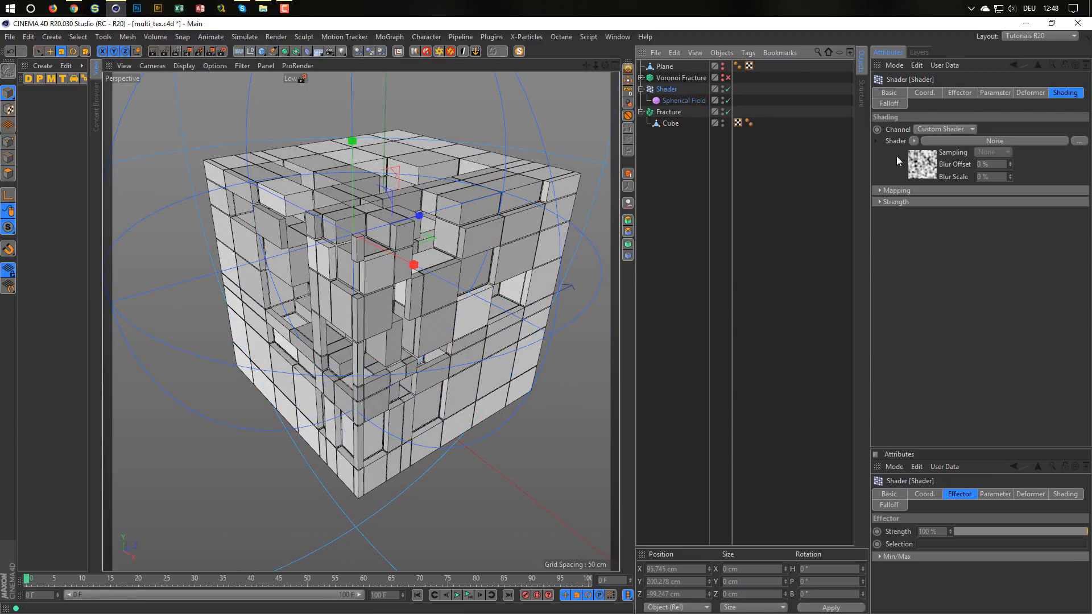
left_click(923, 161)
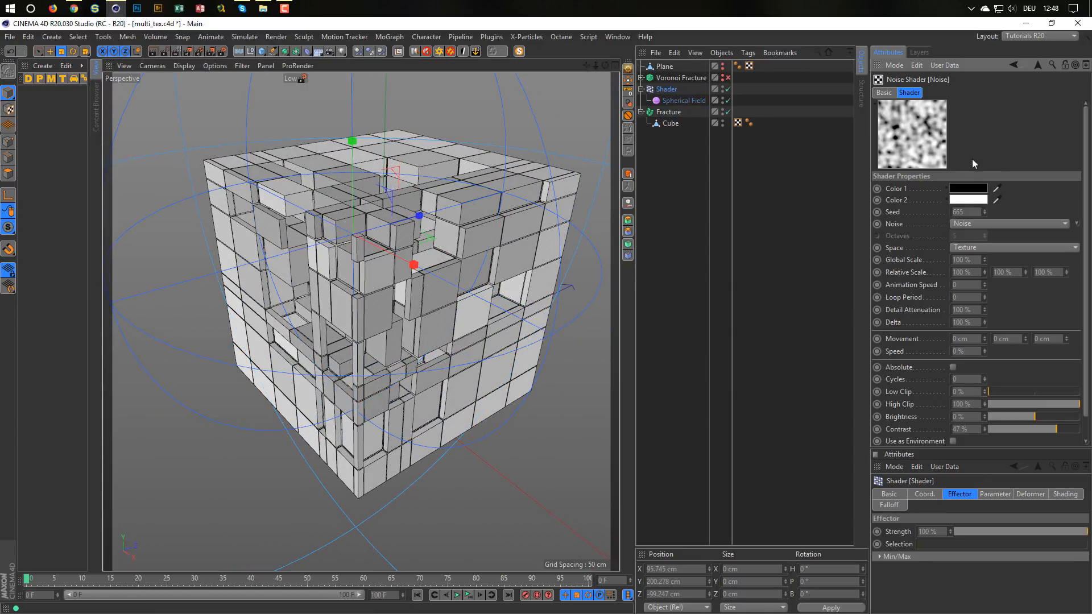
left_click(984, 210)
left_click(984, 210)
left_click(984, 210)
left_click(984, 210)
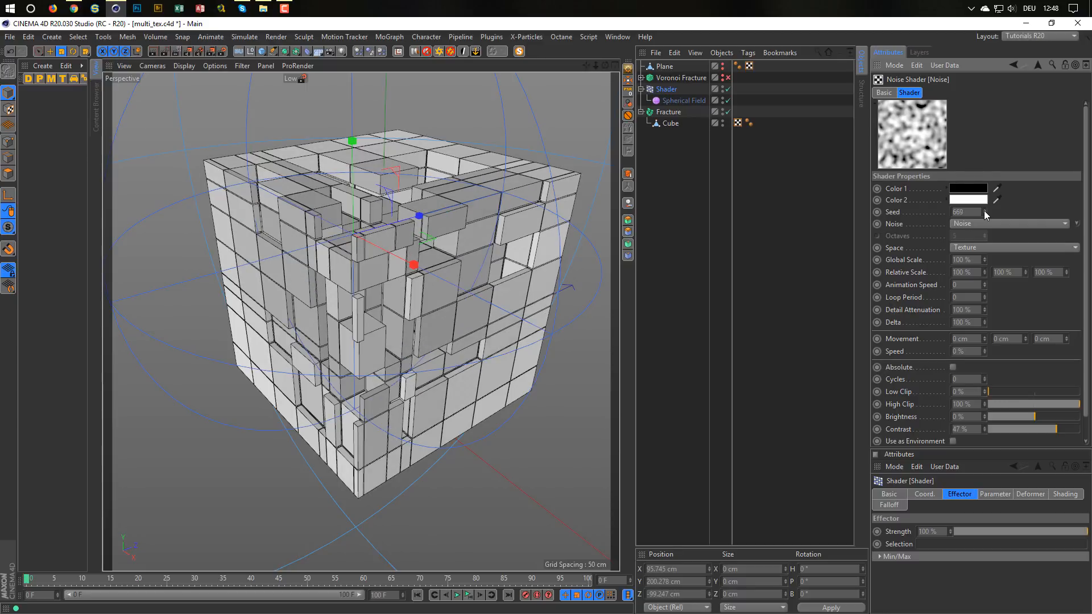
left_click(984, 210)
left_click(984, 210)
left_click(984, 210)
left_click(984, 210)
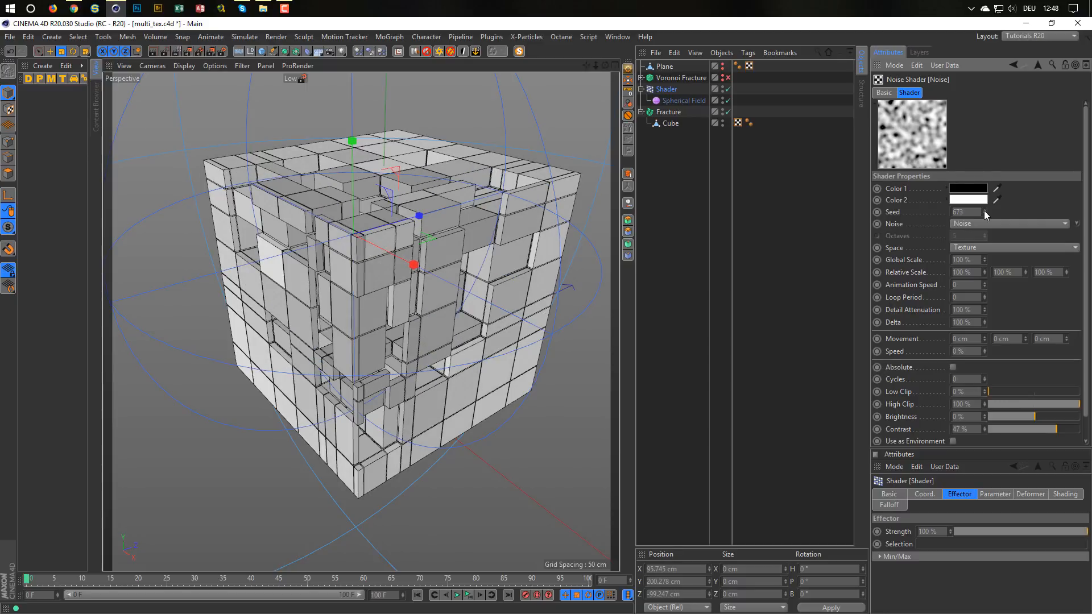
left_click(984, 210)
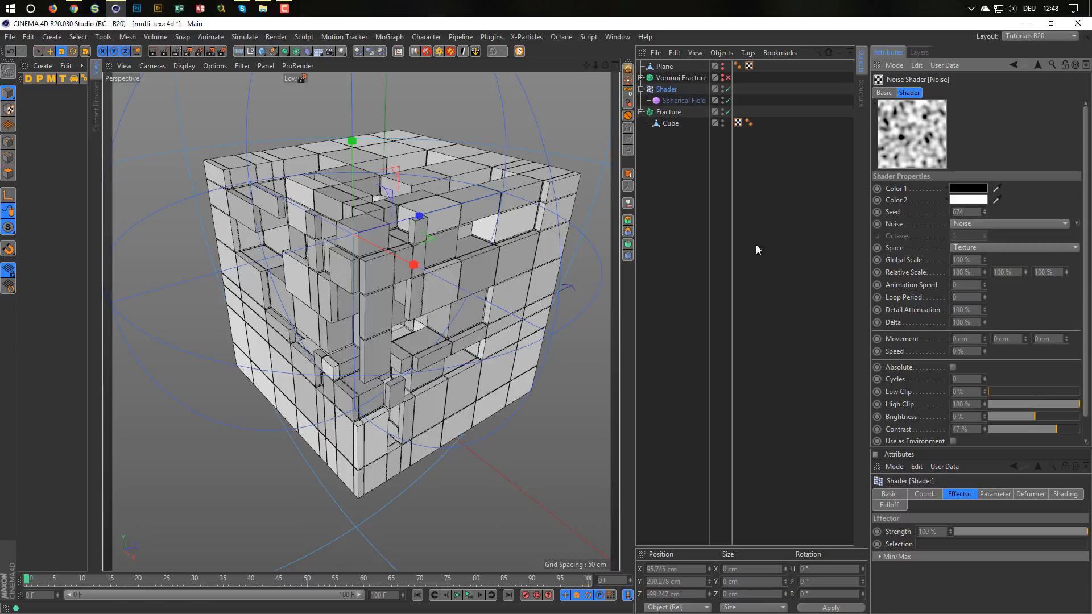
Set the Shader effector's Color Mode to Off so it does not tint the fragments.
scroll(455, 287, "down", 4)
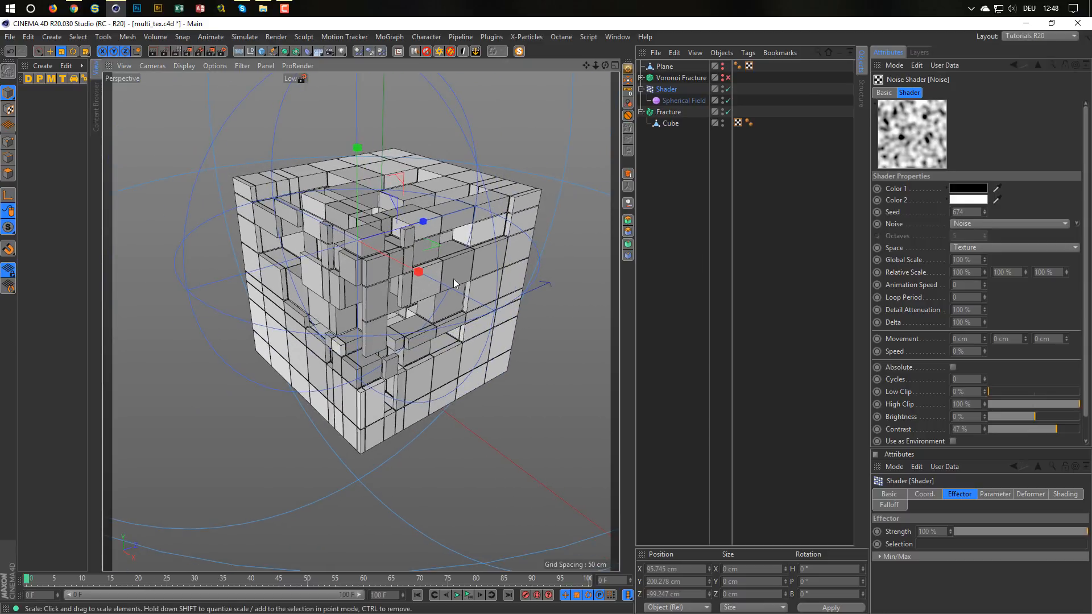
left_click(681, 77)
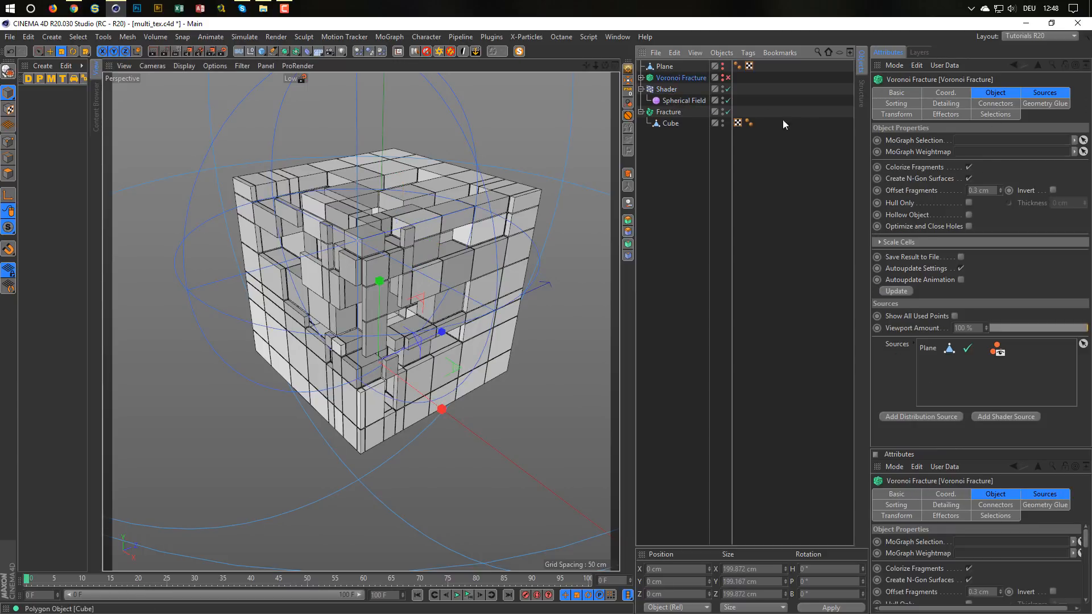
left_click(664, 89)
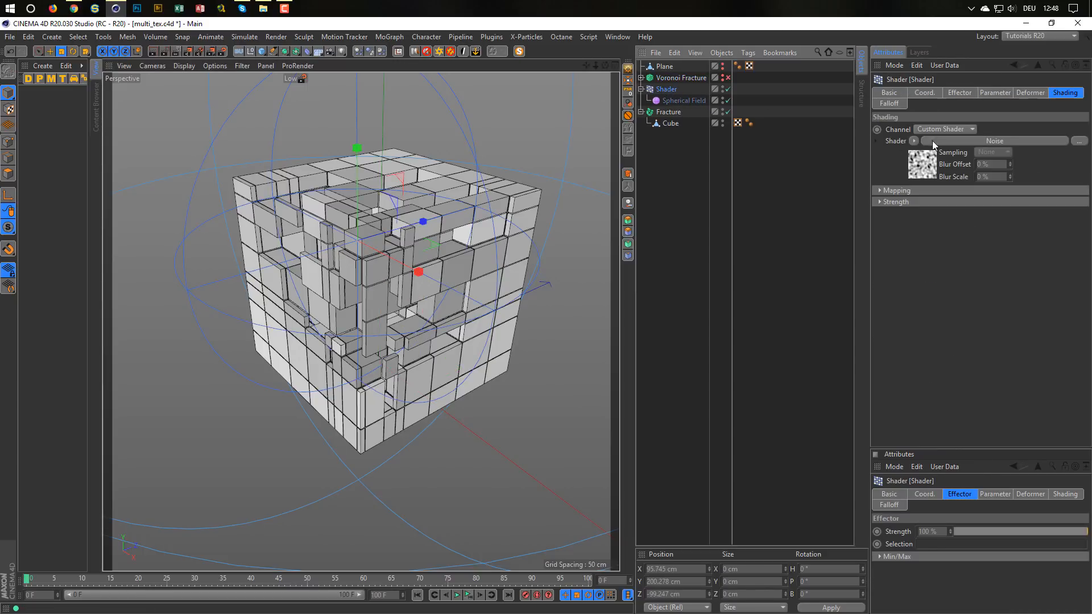
left_click(995, 94)
left_click(950, 179)
left_click(967, 188)
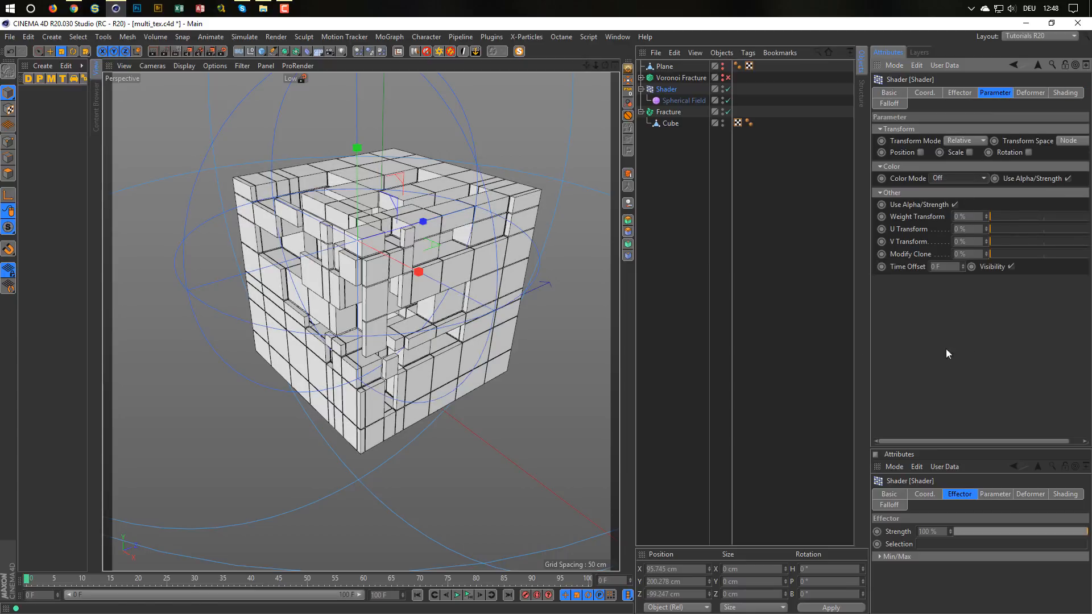
left_click_drag(494, 250, 442, 296, "alt")
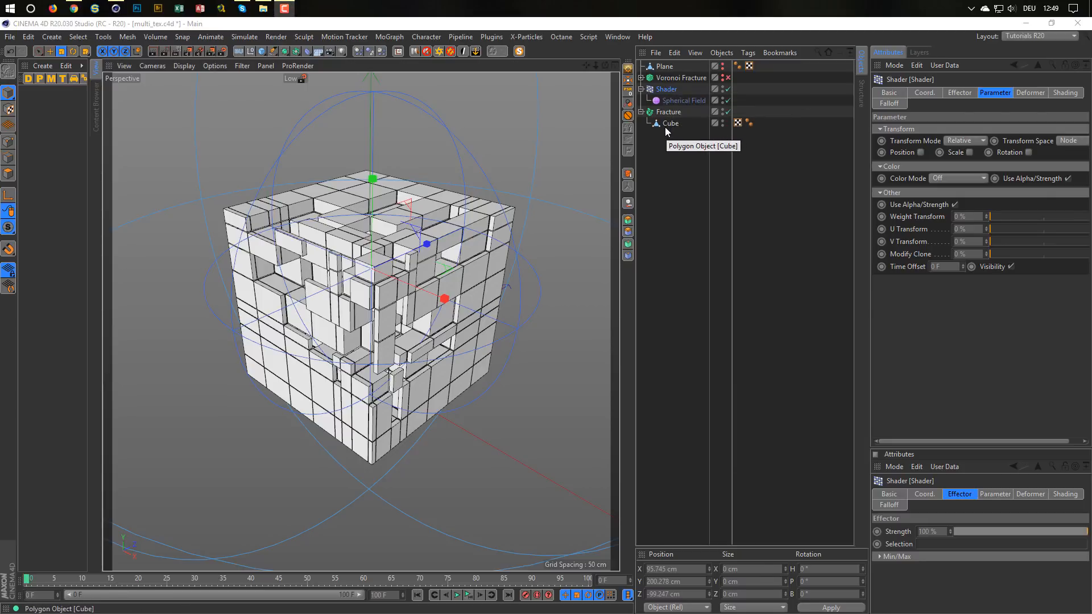
Add a second Shader effector to the Fracture object.
left_click(671, 113)
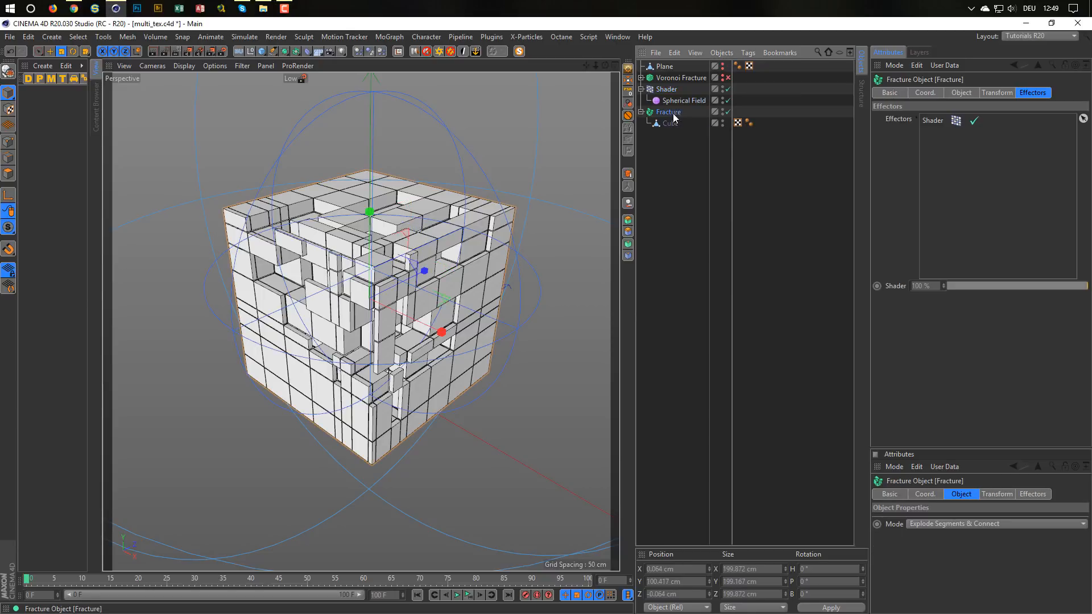
left_click(388, 36)
mouse_move(392, 55)
left_click(516, 178)
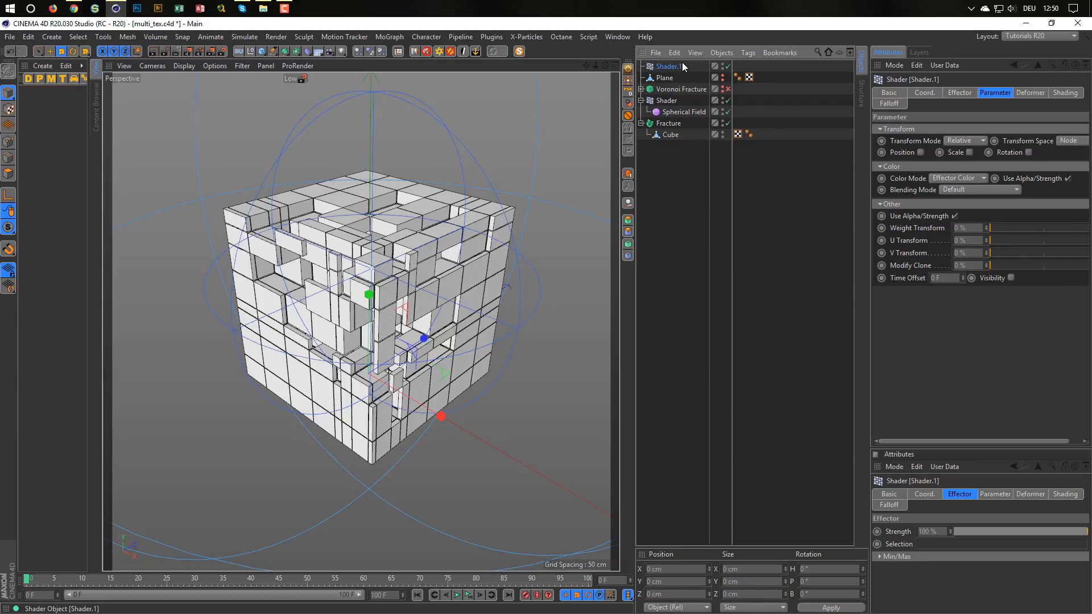
Rename the new Shader effector Color, place it directly above the Fracture object, and collapse the first effector's hierarchy.
double_click(668, 66)
type("Color")
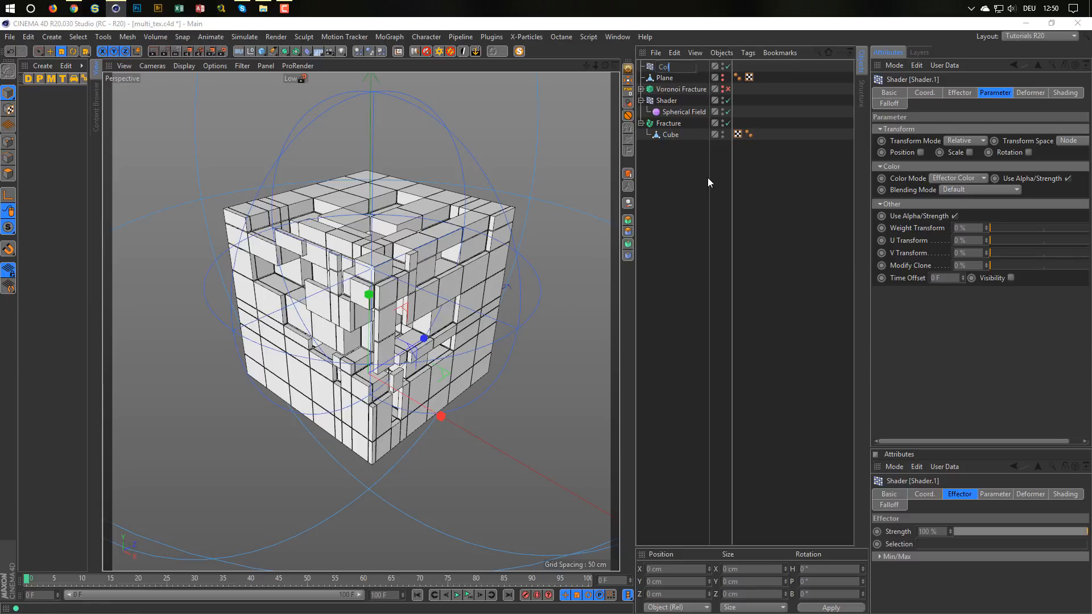
key("Return")
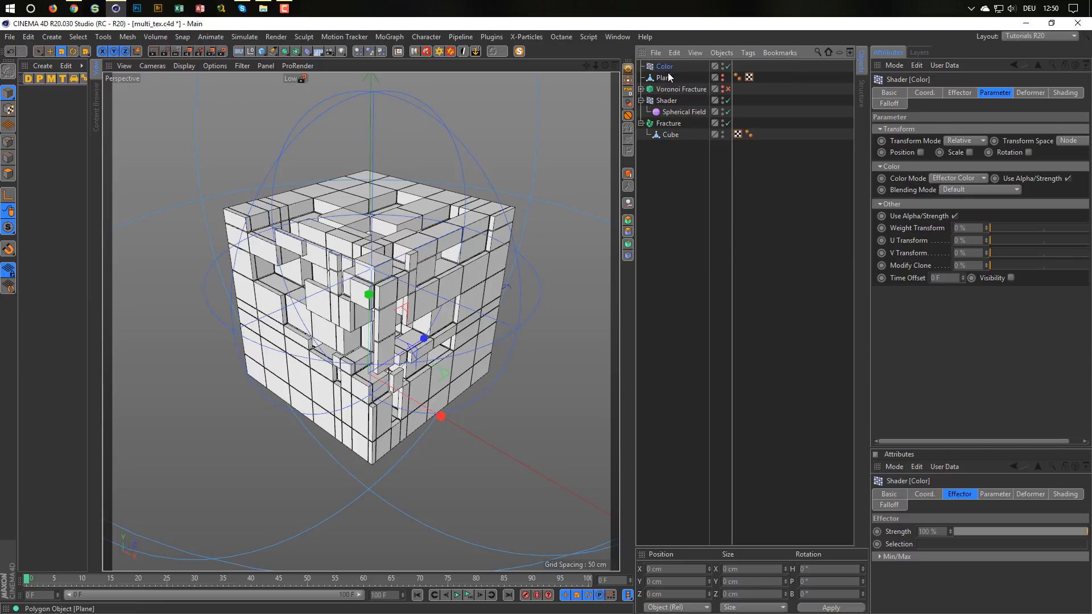
left_click_drag(670, 66, 673, 119)
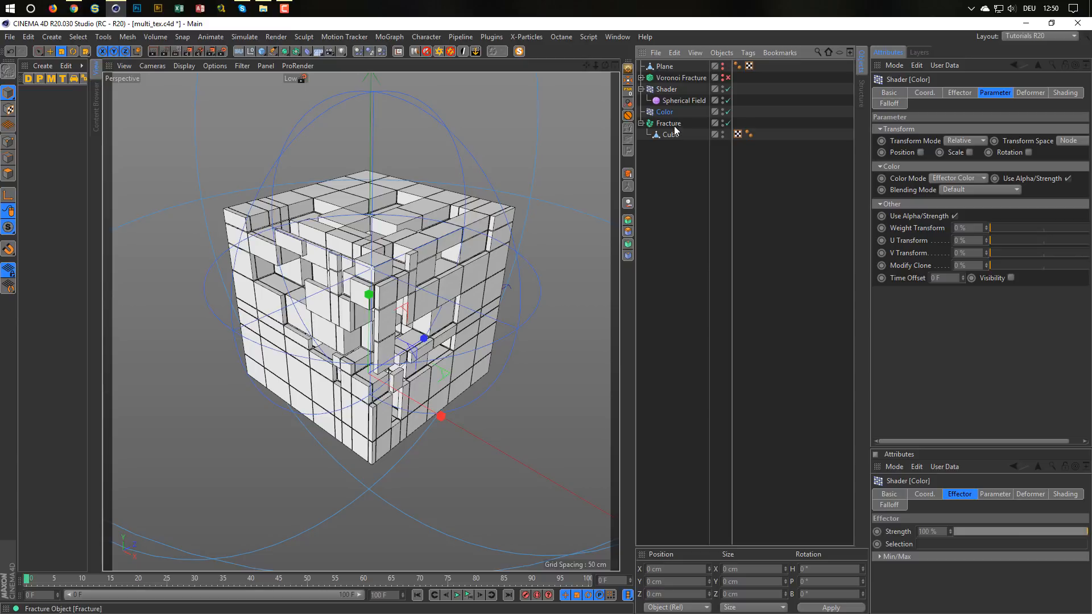
left_click(676, 123)
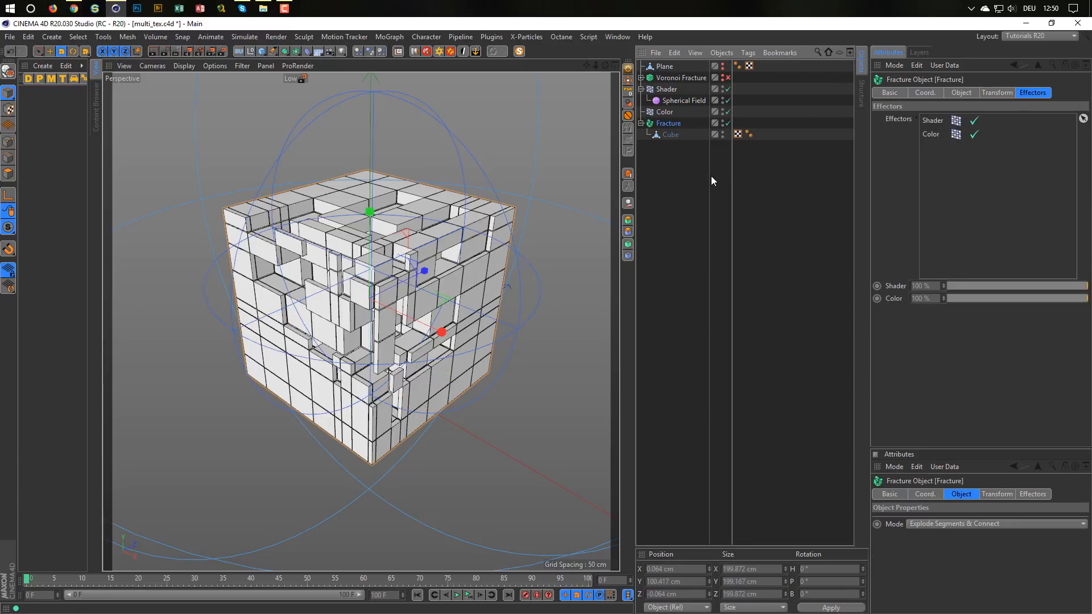
left_click(641, 89)
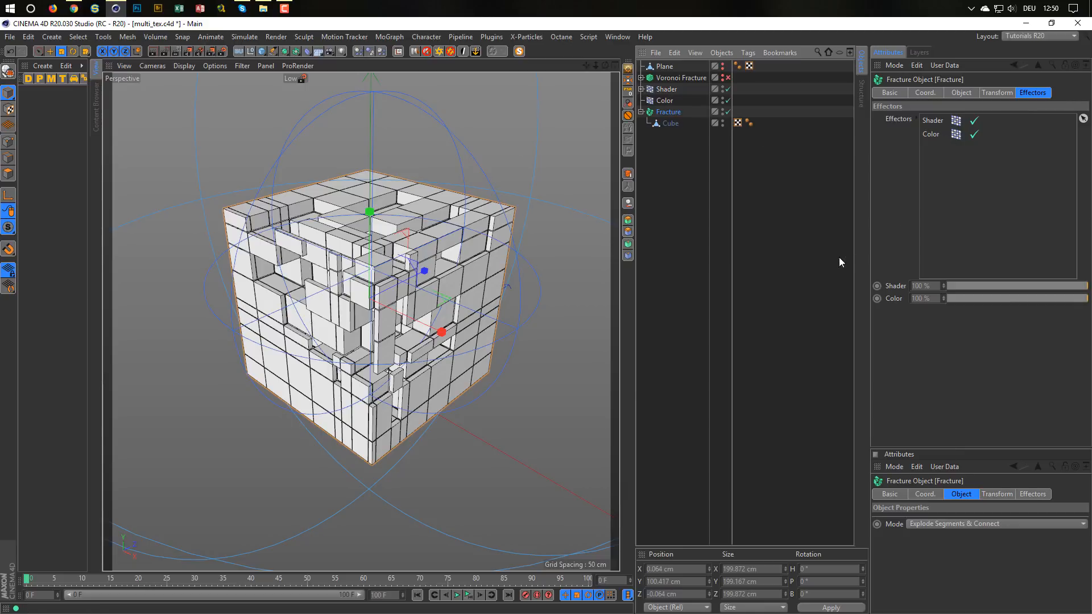
Load a Noise shader into the Color effector's shading and raise its contrast to the maximum.
left_click(664, 101)
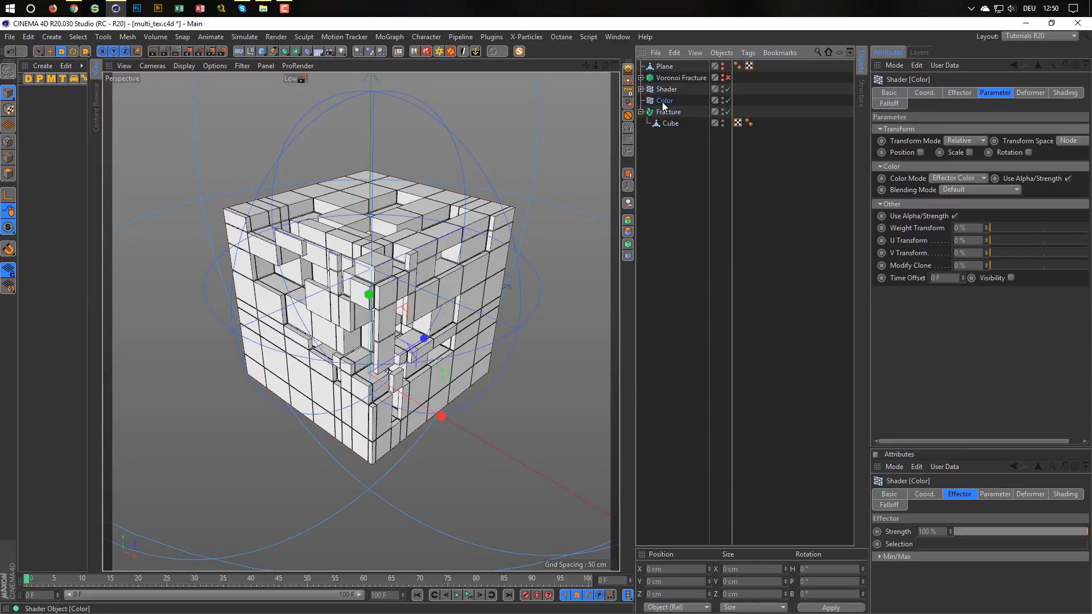
left_click(1057, 92)
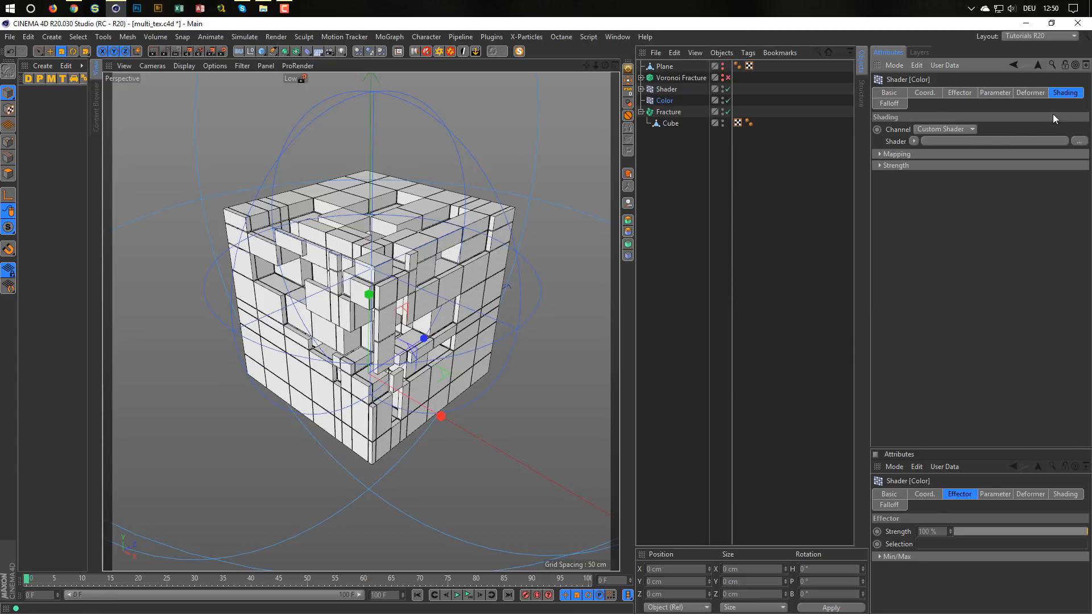
left_click(913, 141)
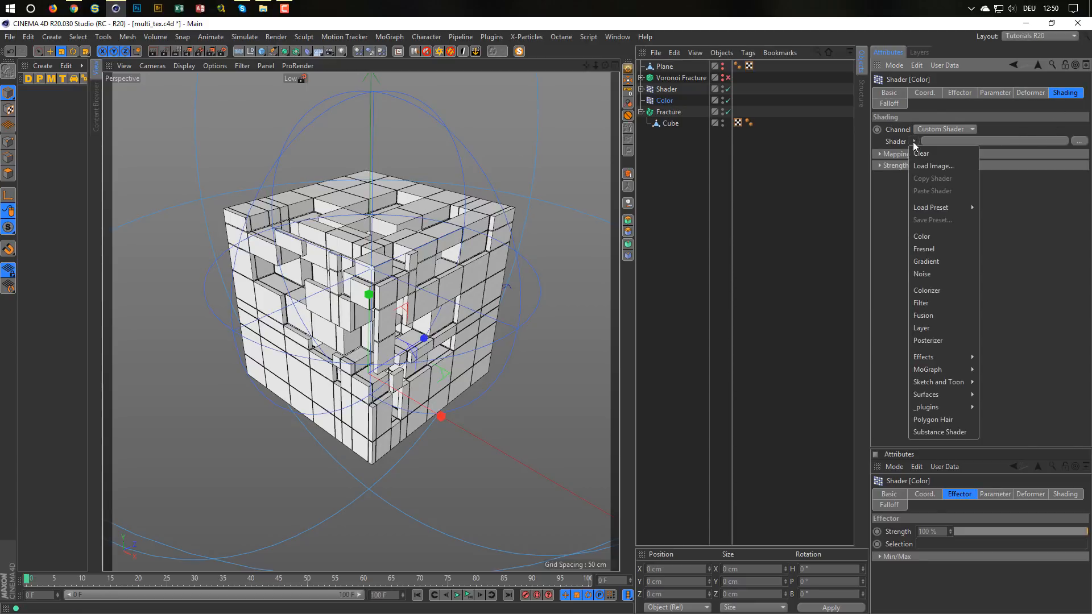
left_click(930, 274)
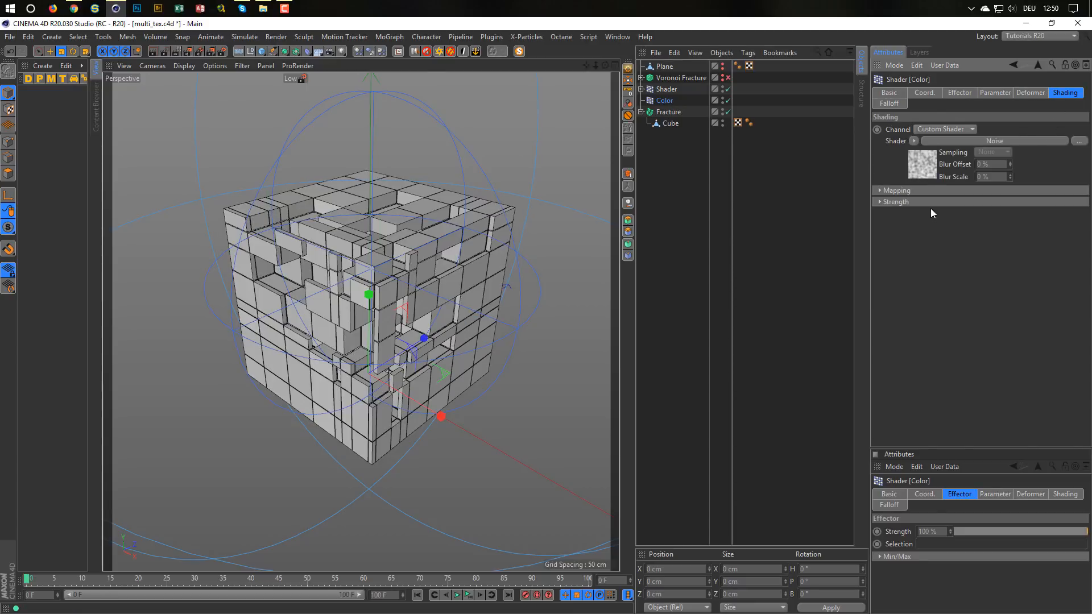
left_click(920, 173)
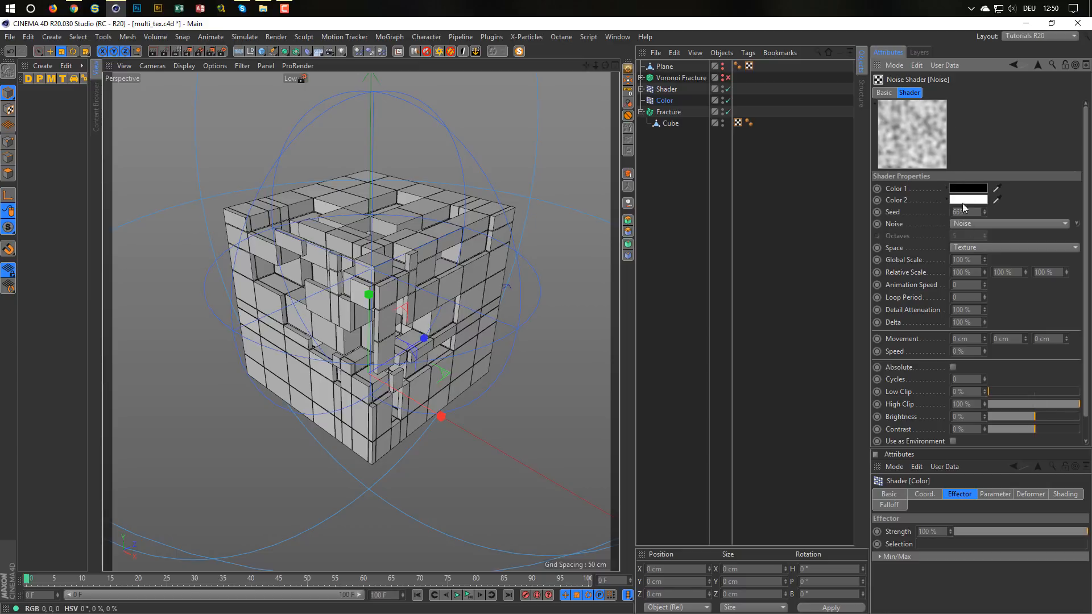
left_click_drag(1037, 427, 1081, 429)
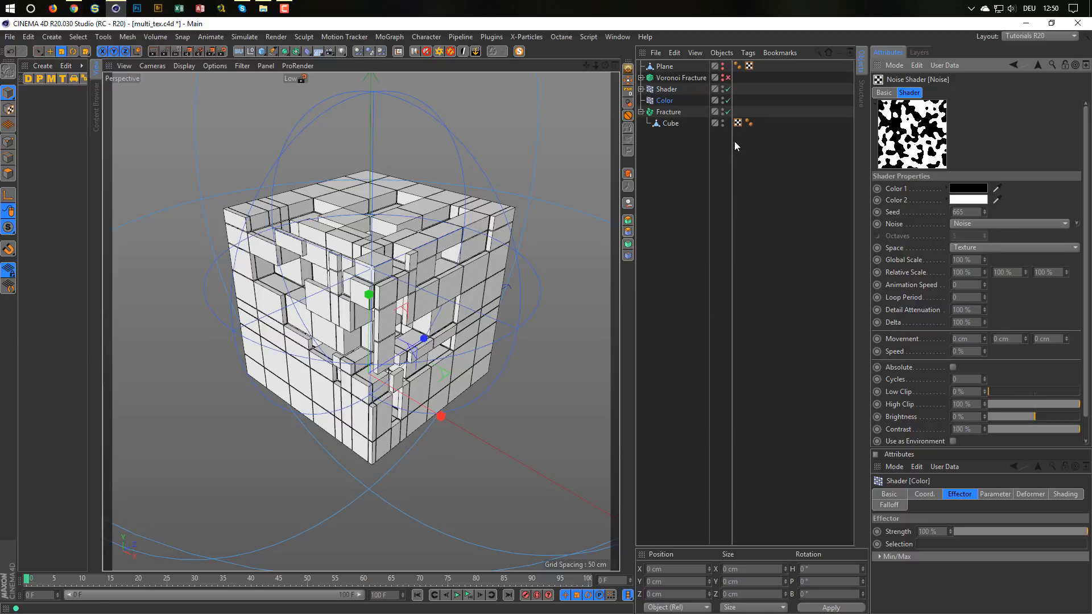
Disable Use Alpha/Strength for the Color effector's color mode so the noise colors the fragments black and white.
left_click(666, 113)
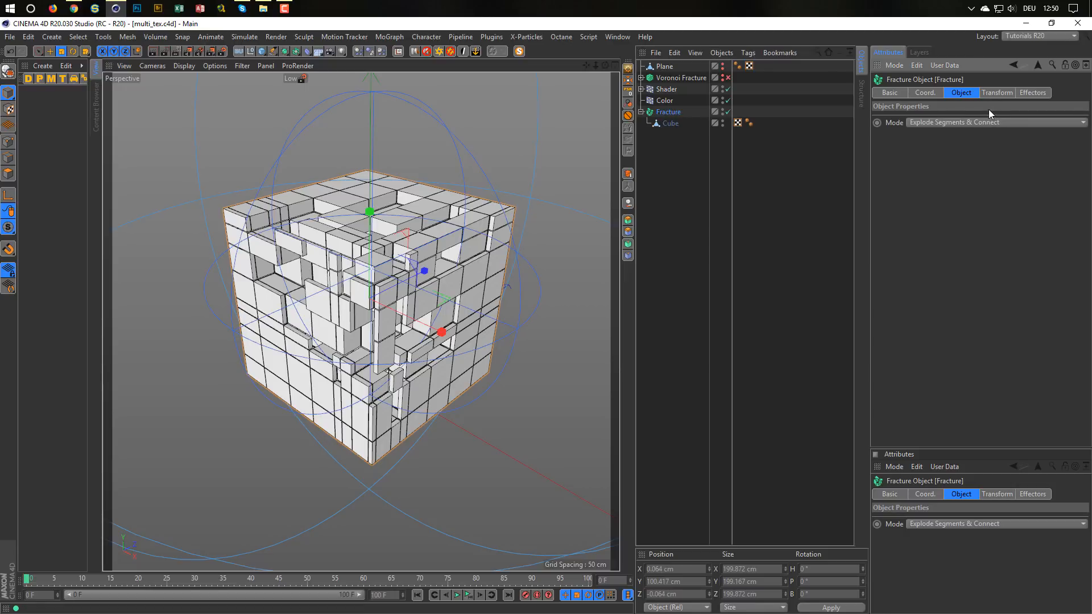
left_click(665, 100)
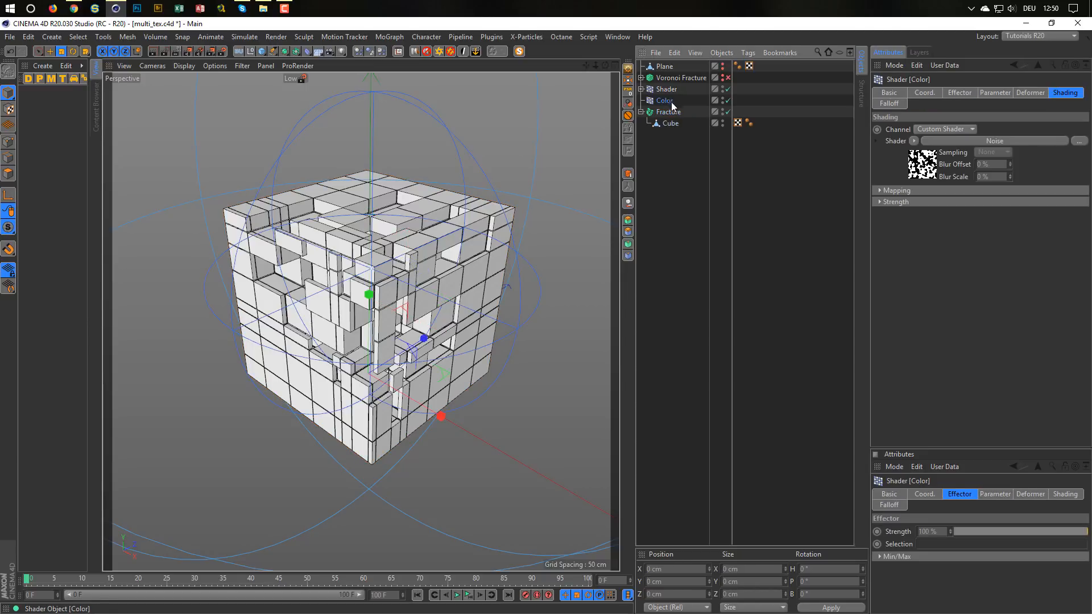
left_click(990, 94)
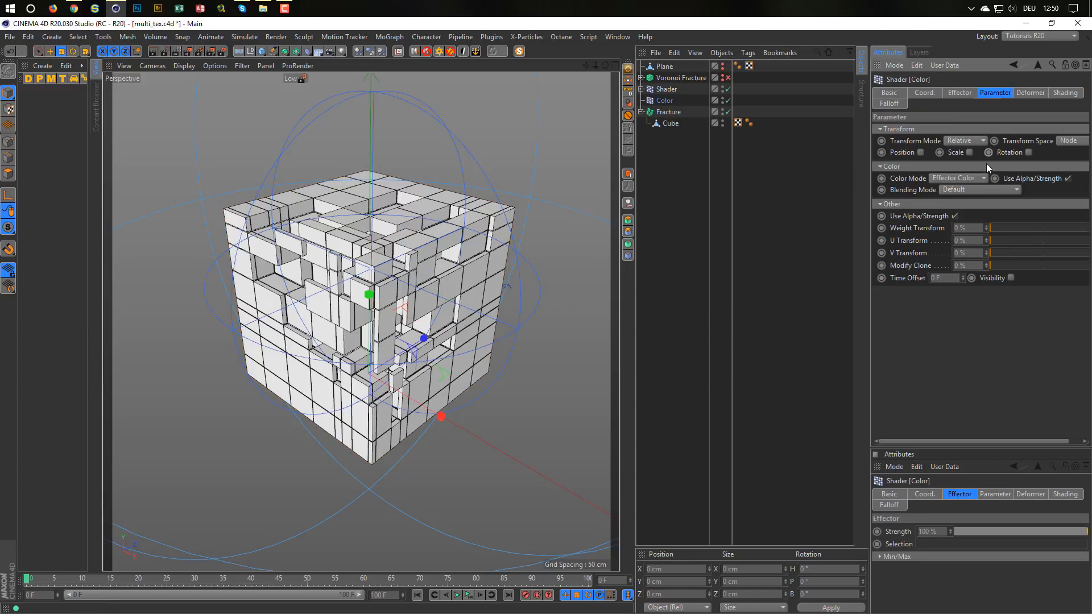
left_click(1068, 178)
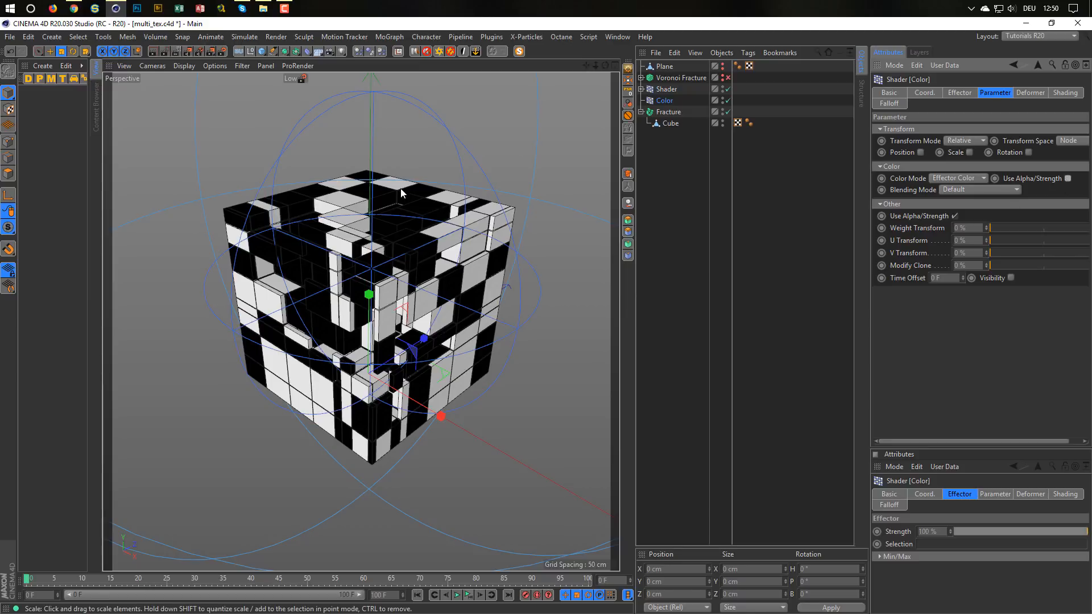
scroll(387, 320, "up", 5)
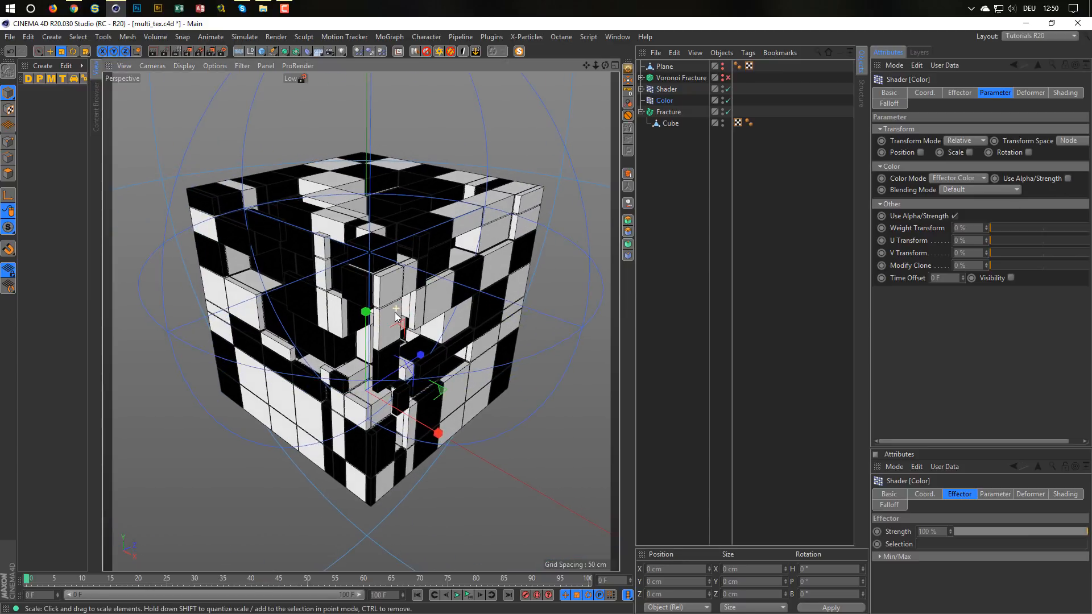
left_click_drag(388, 318, 393, 301, "alt")
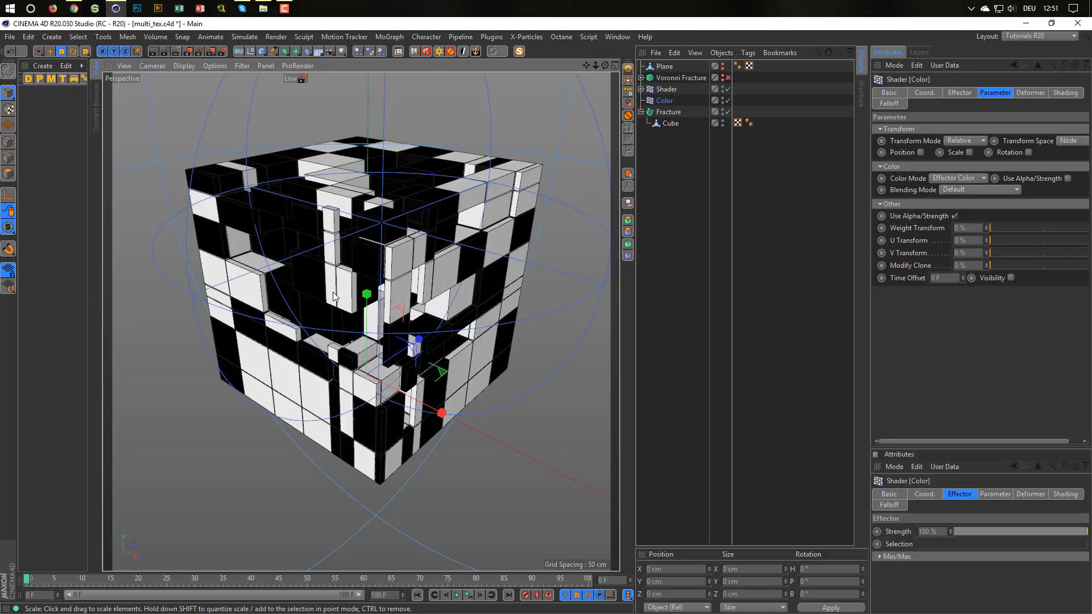
Create a new material with a green color of hue 83° and saturation 100%.
double_click(41, 108)
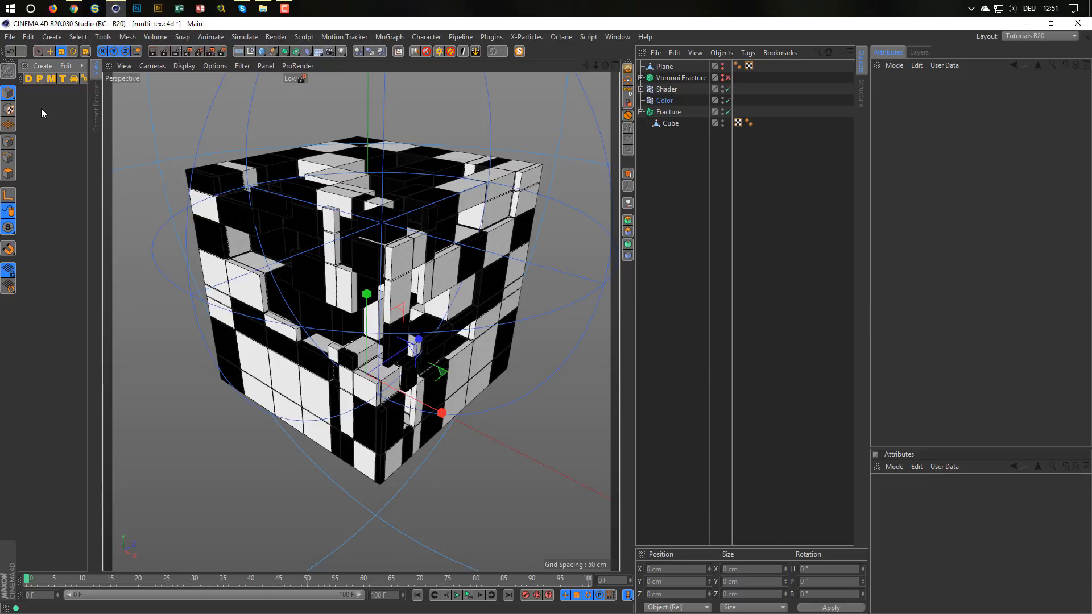
double_click(34, 102)
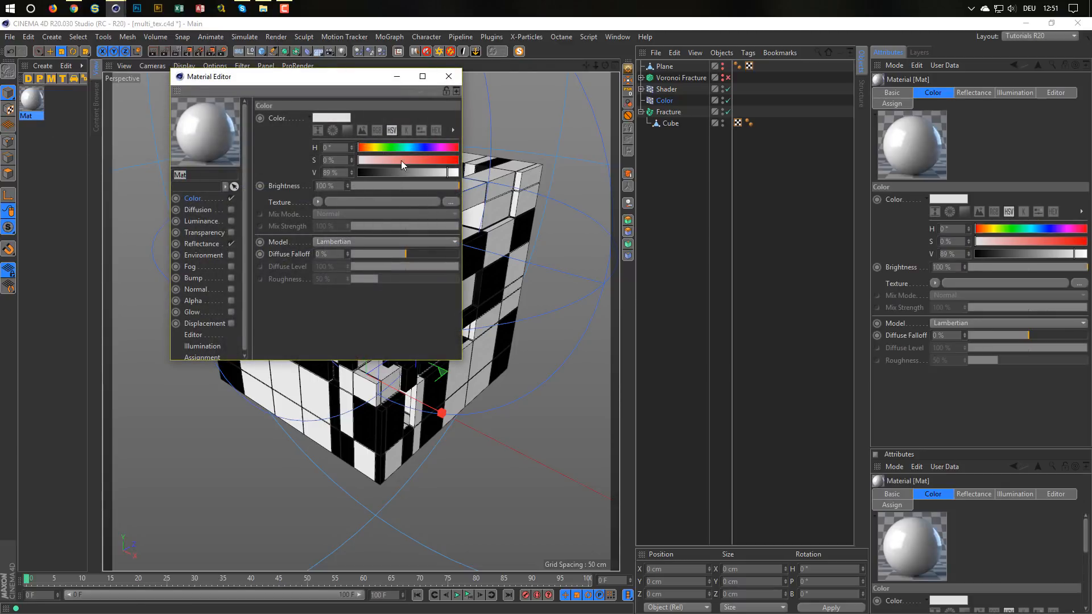
left_click_drag(391, 149, 458, 161)
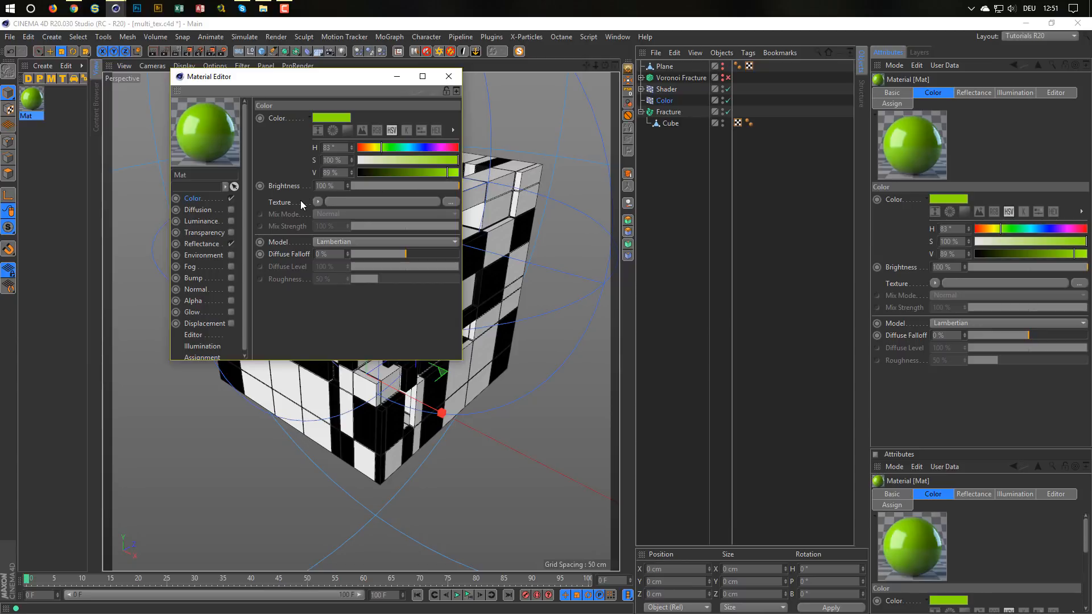
left_click(449, 76)
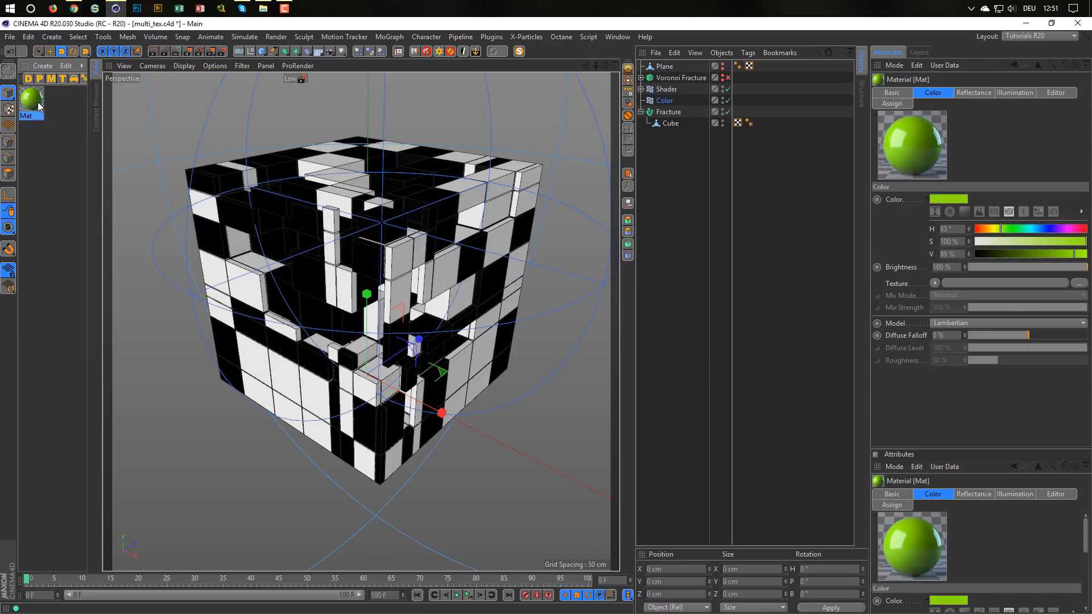
Duplicate the green material and set the copy's color to blue with hue 220° and saturation 100%.
left_click_drag(35, 103, 73, 105, "ctrl")
double_click(61, 104)
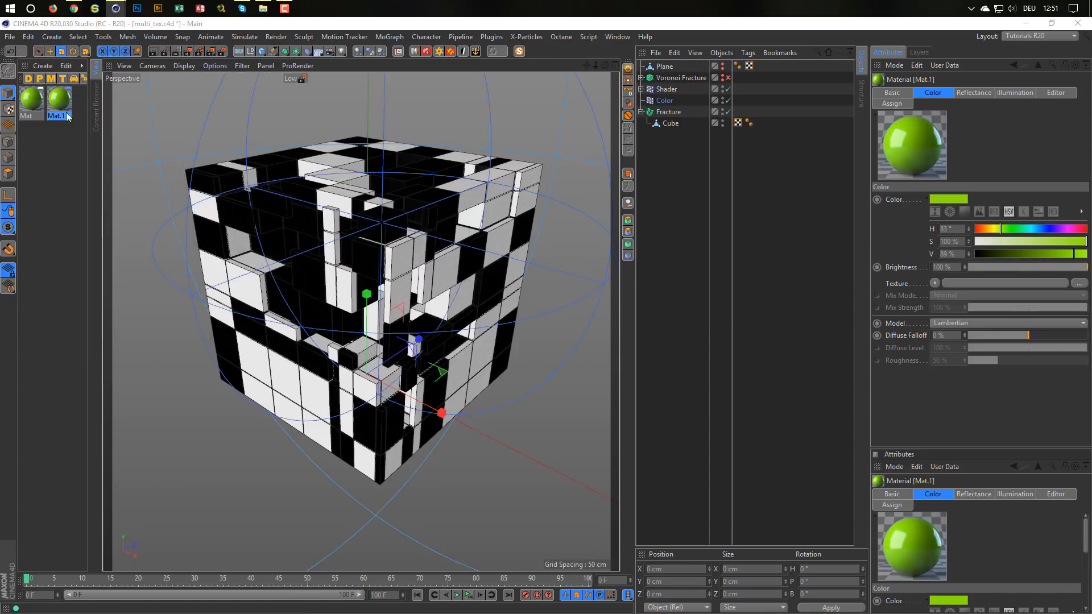
left_click_drag(407, 147, 419, 146)
left_click_drag(443, 160, 458, 162)
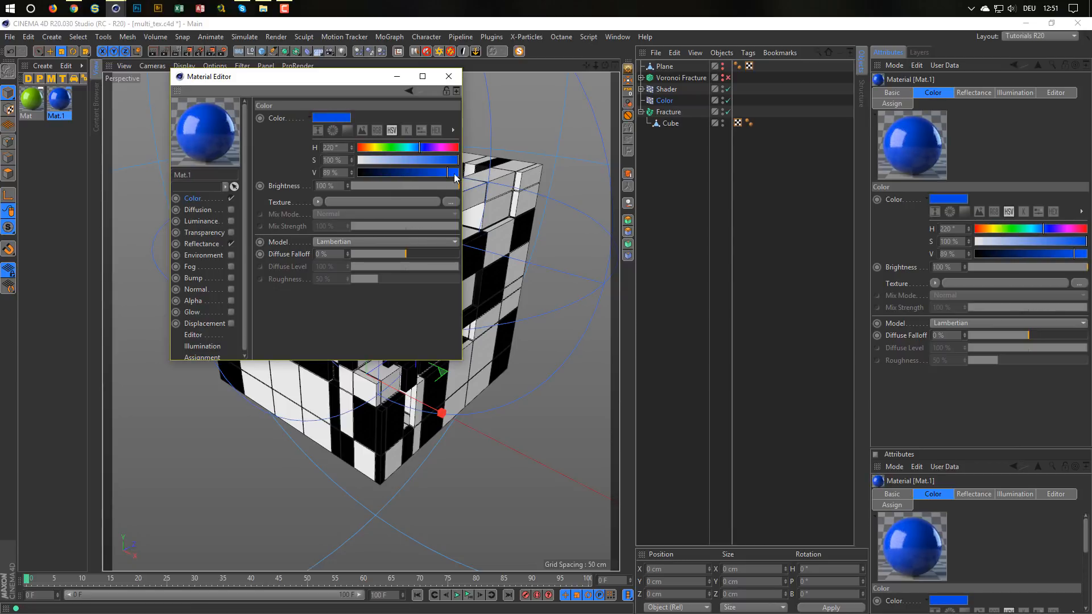
Apply the green material and then the blue material to the Cube inside the Fracture object.
left_click(456, 75)
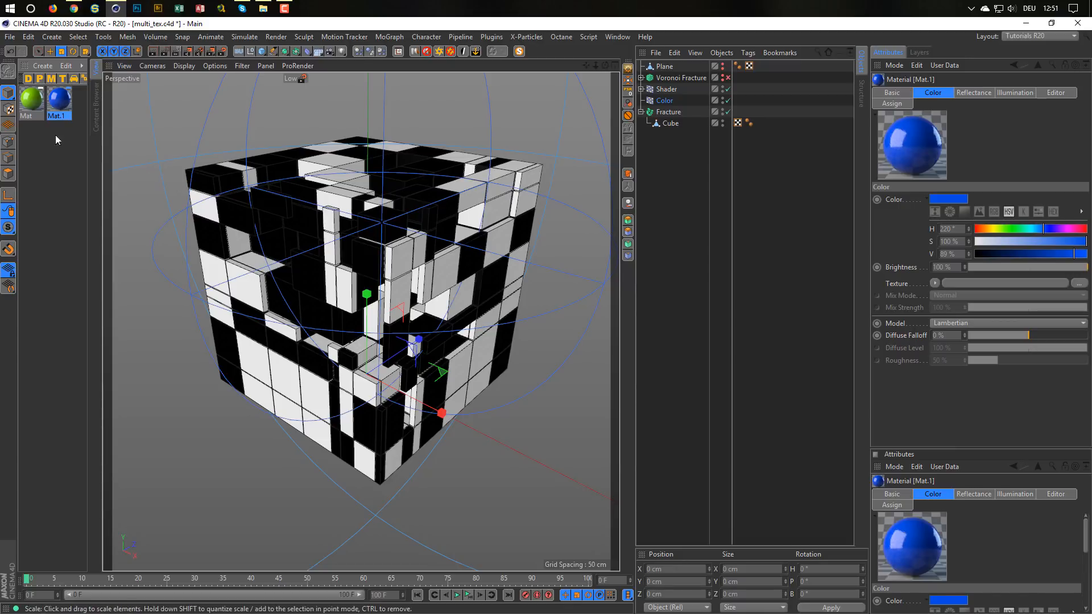
left_click_drag(33, 100, 671, 125)
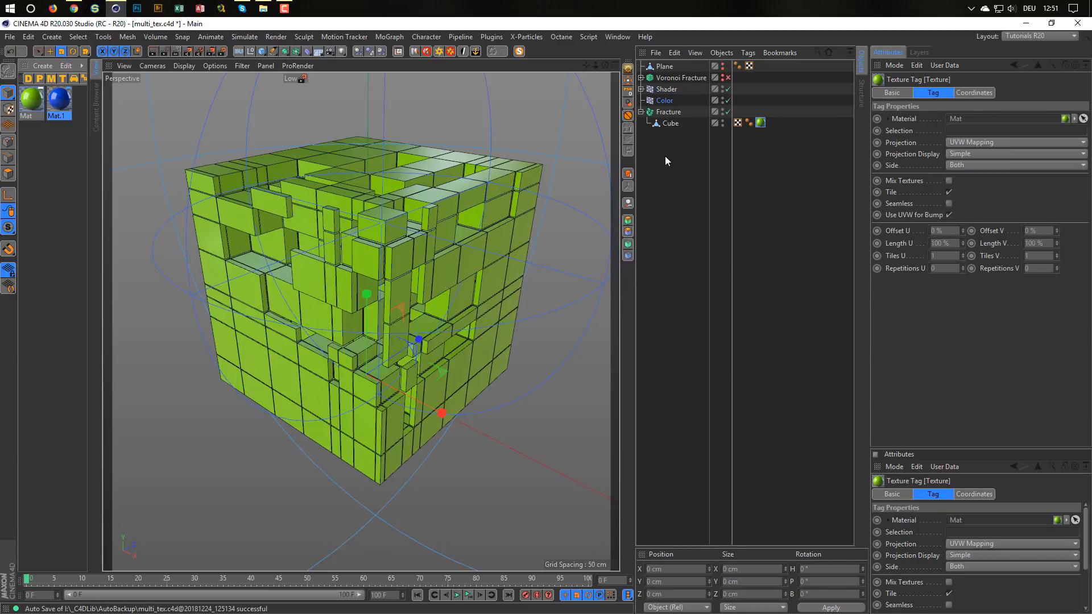
left_click_drag(59, 103, 674, 125)
Enable the blue material's Alpha channel and load the MoGraph Color Shader as its texture.
double_click(55, 101)
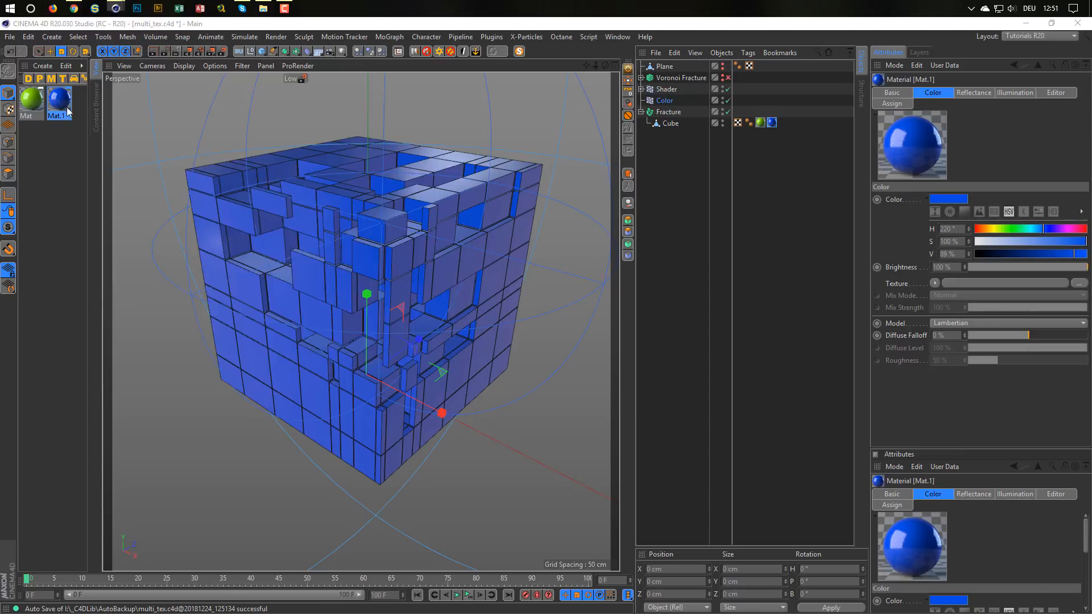
left_click_drag(238, 76, 605, 230)
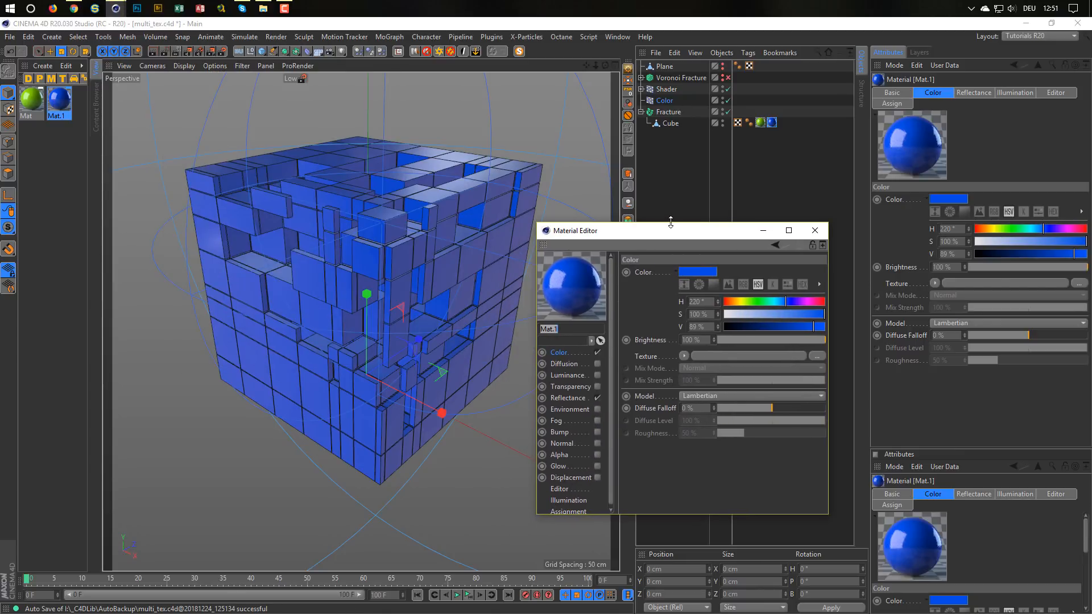
left_click_drag(677, 223, 677, 180)
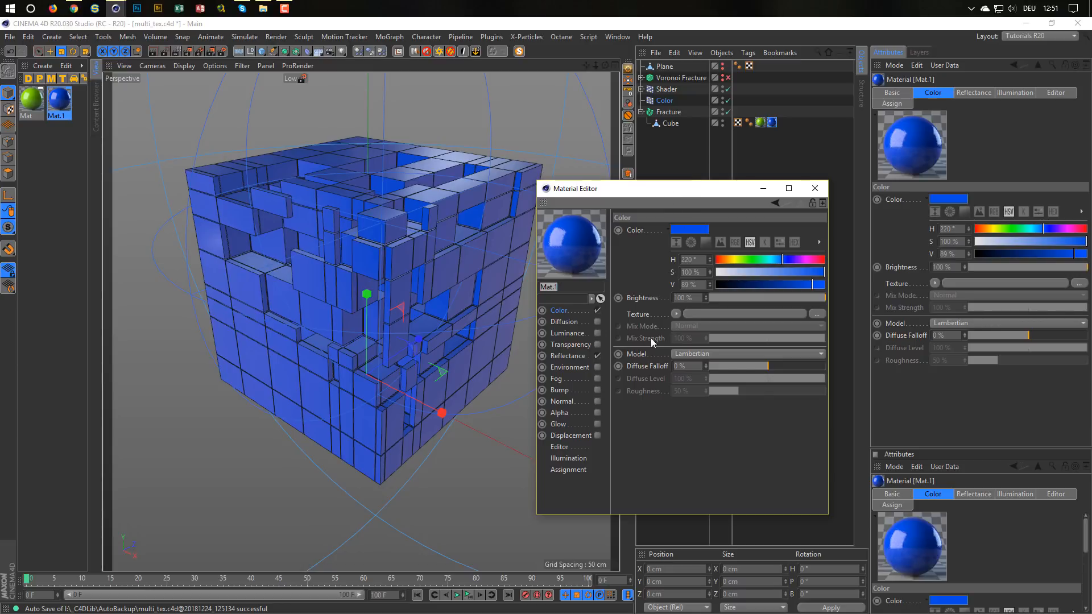
left_click(598, 414)
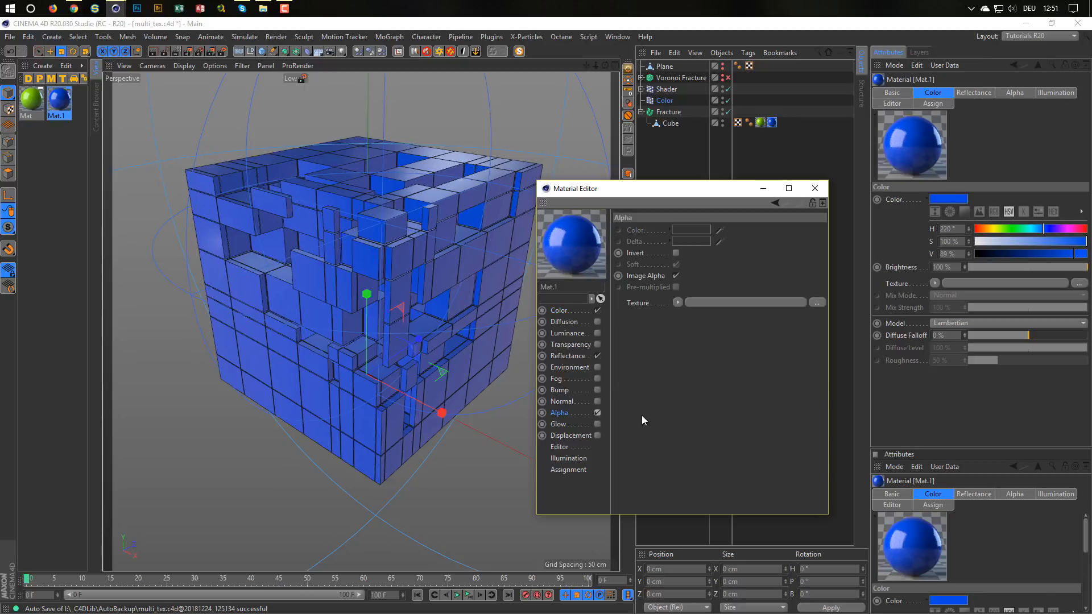
left_click(677, 303)
mouse_move(702, 545)
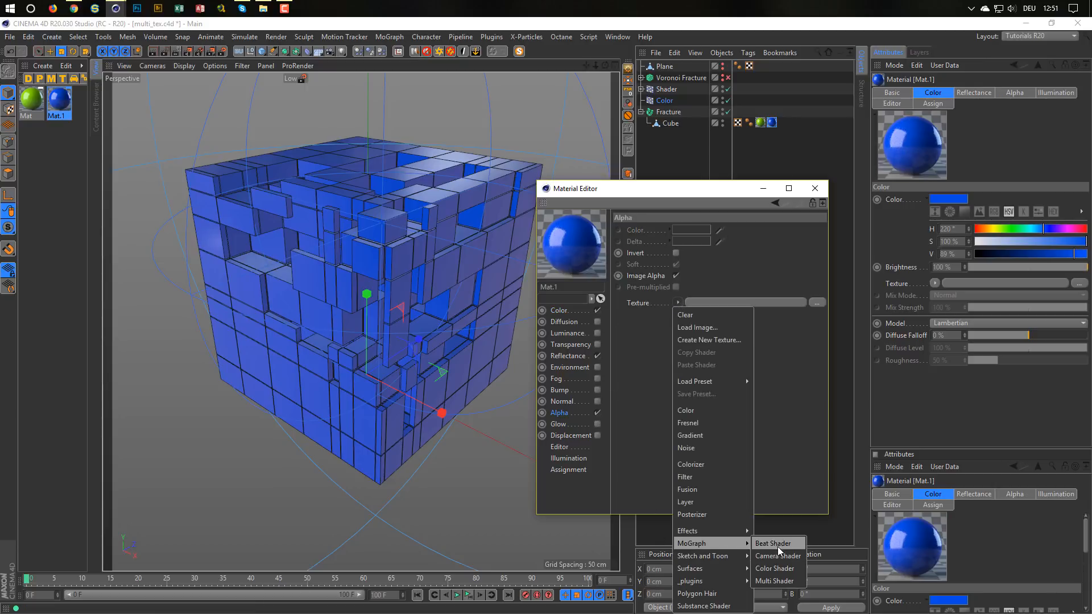
left_click(775, 569)
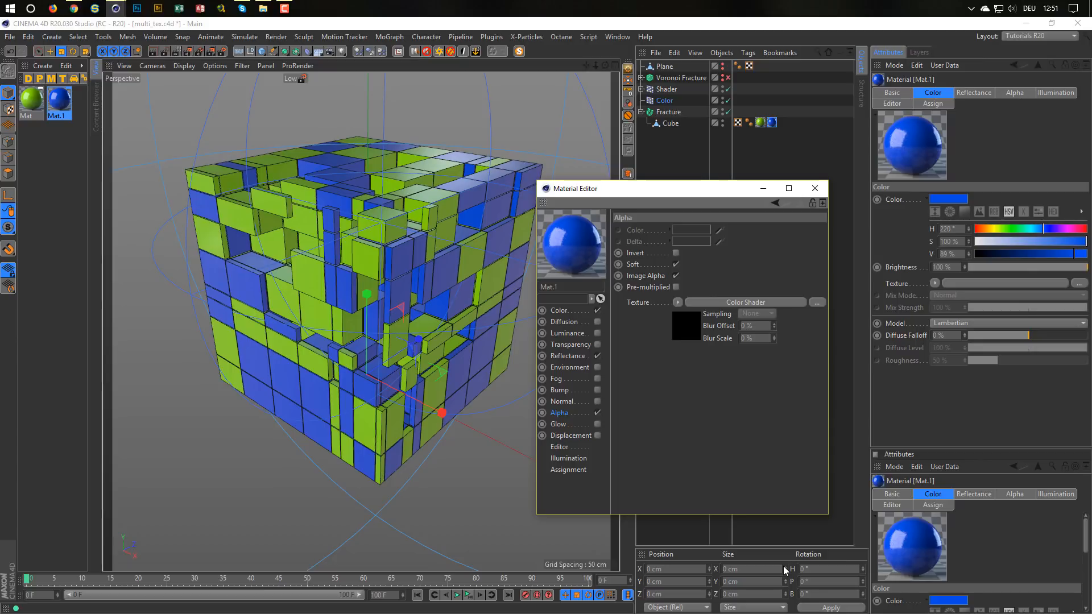
left_click(815, 189)
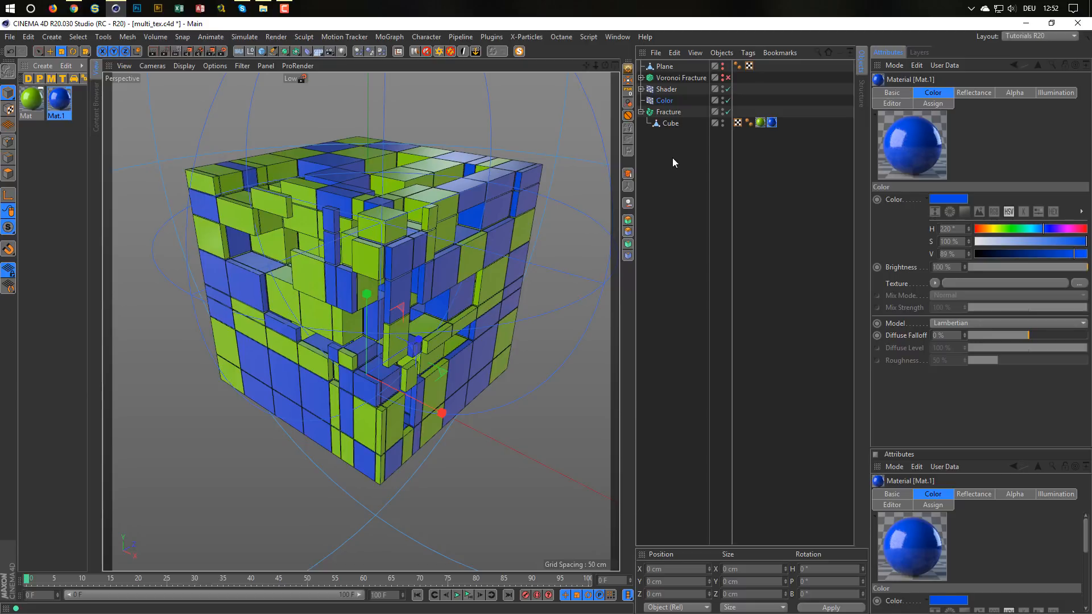
Save the project and add a Bevel deformer with a 0.5 cm offset under the Cube.
left_click(670, 124)
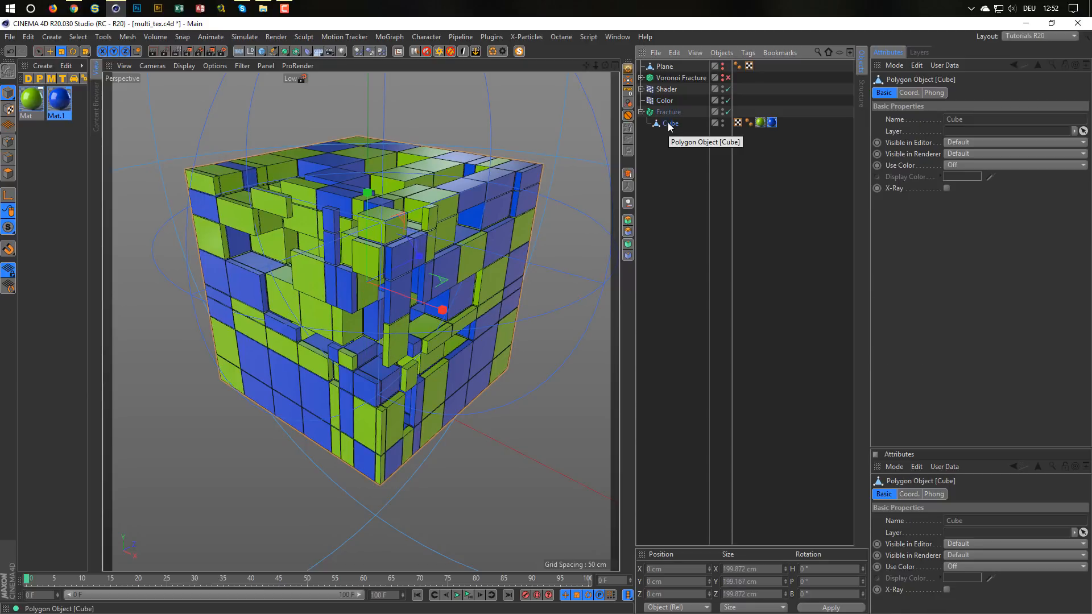
key("ctrl+s")
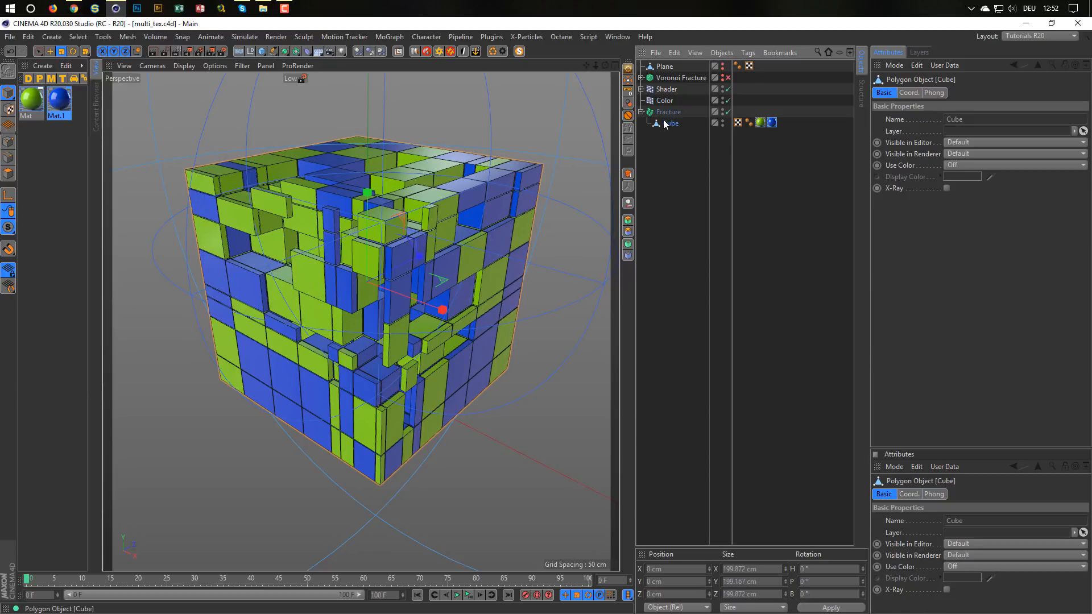
left_click(308, 54)
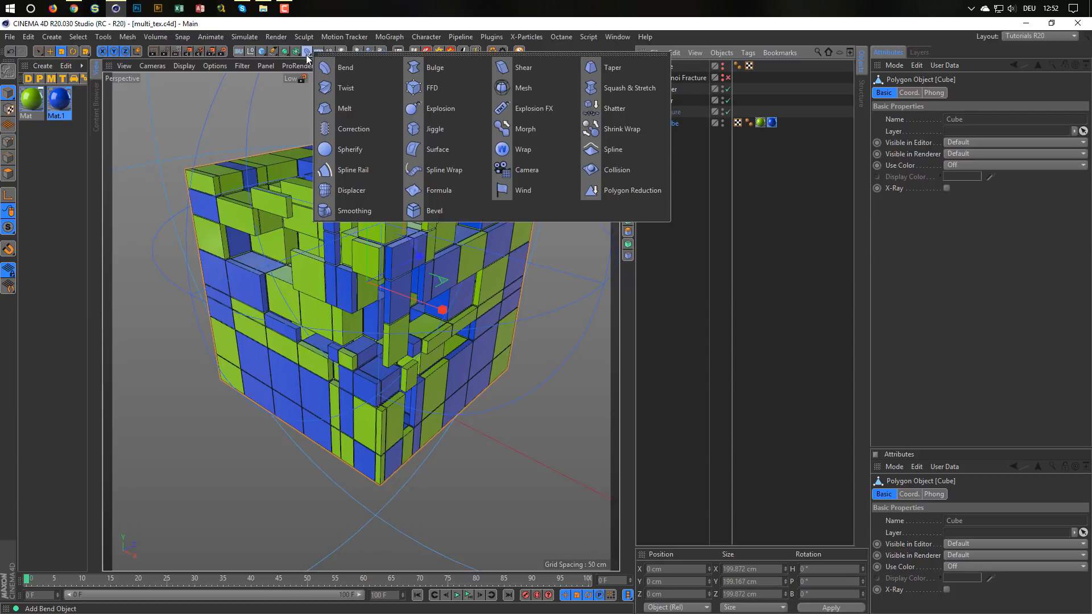
left_click(431, 209)
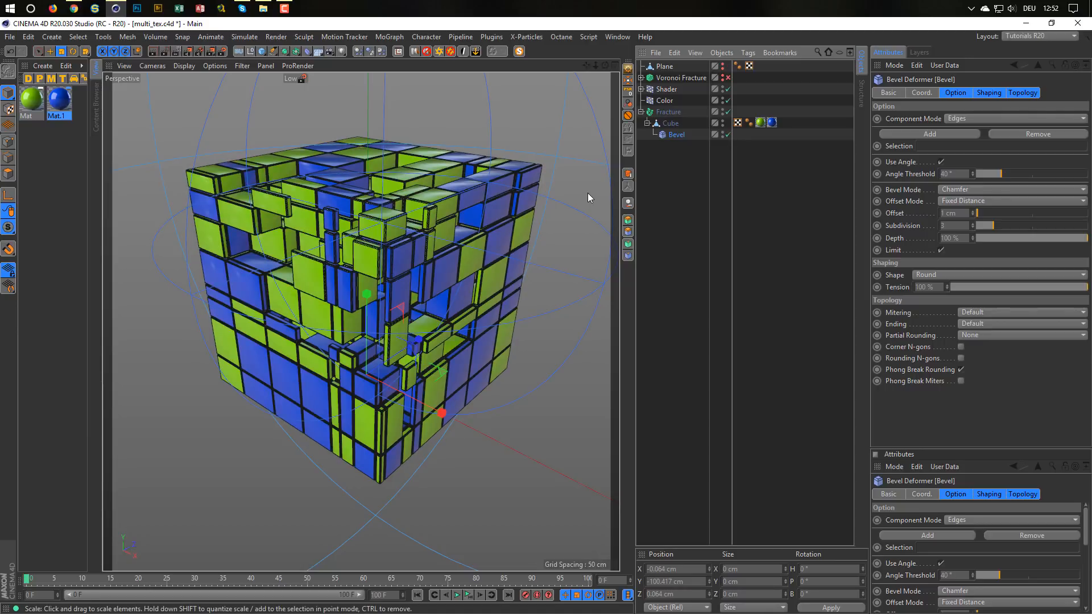
left_click(964, 211)
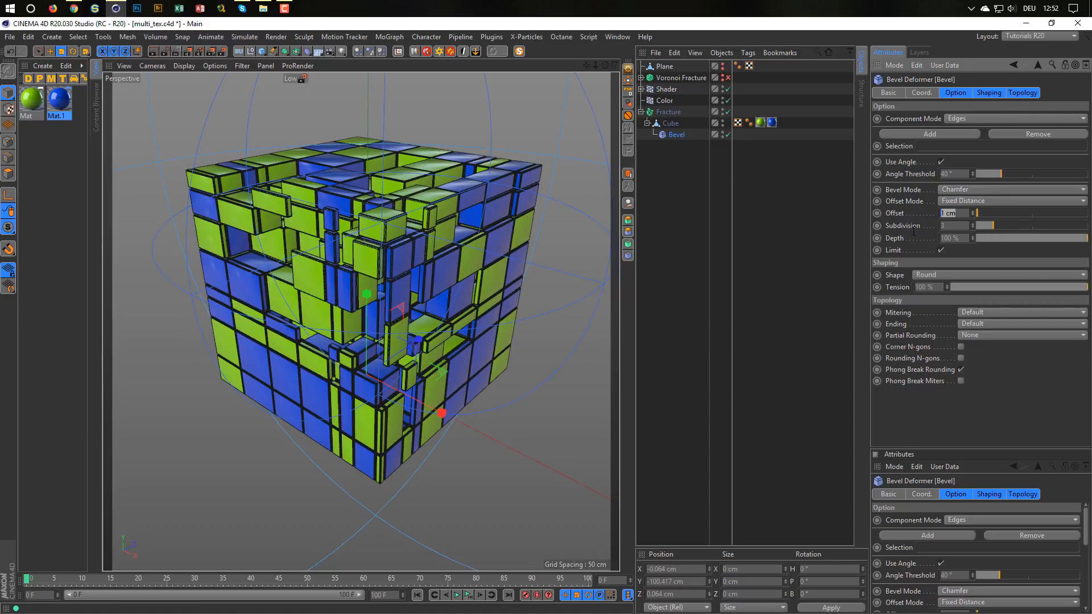
type("0.5")
key("Return")
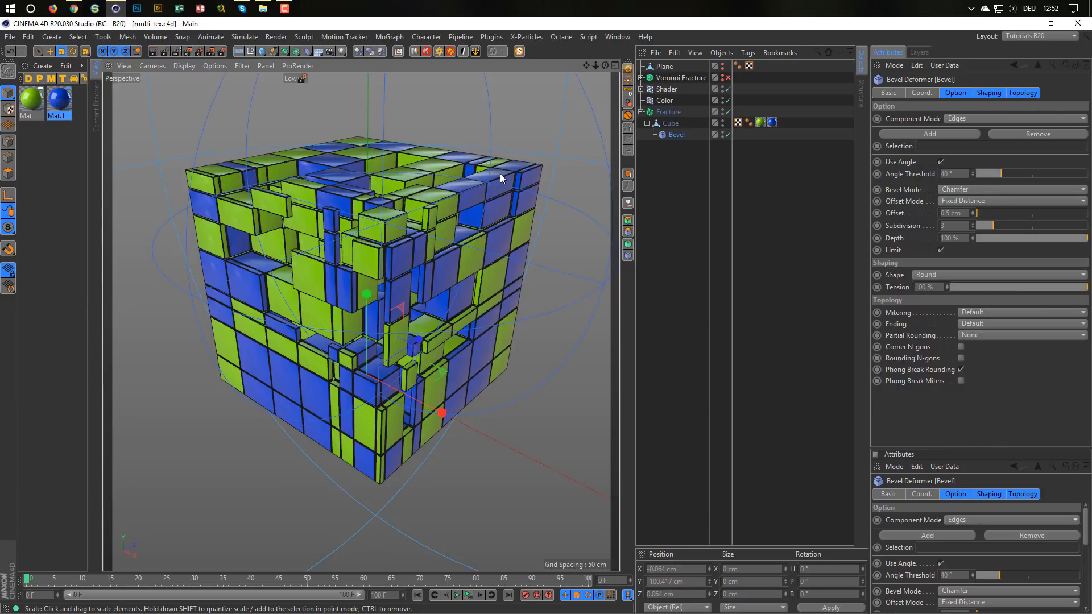
Set the Phong angle of the Cube's Phong tag to 10° and save the project.
left_click(749, 123)
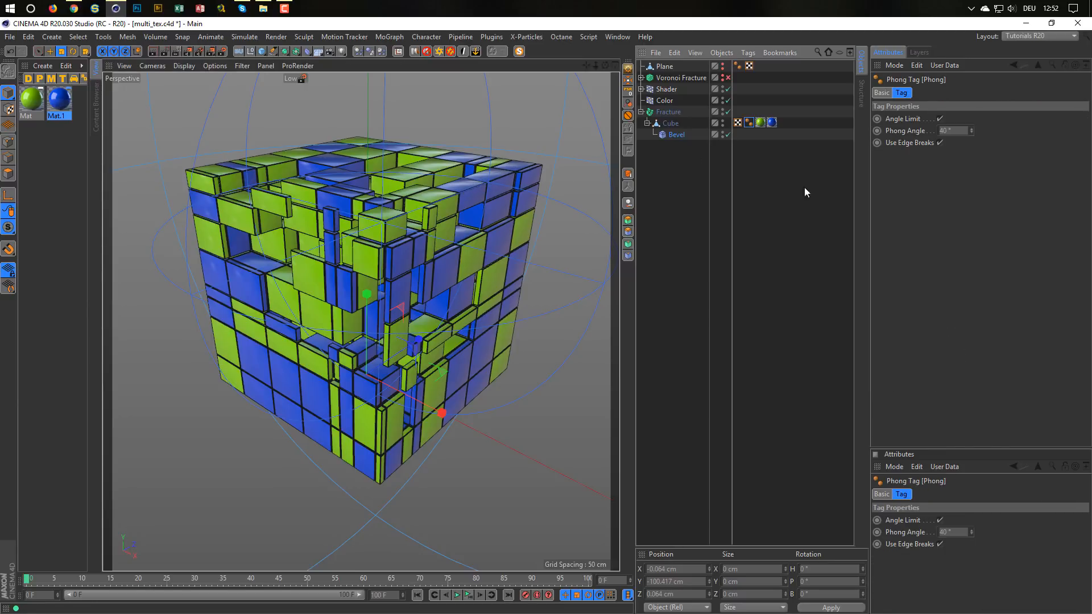
type("10")
key("Return")
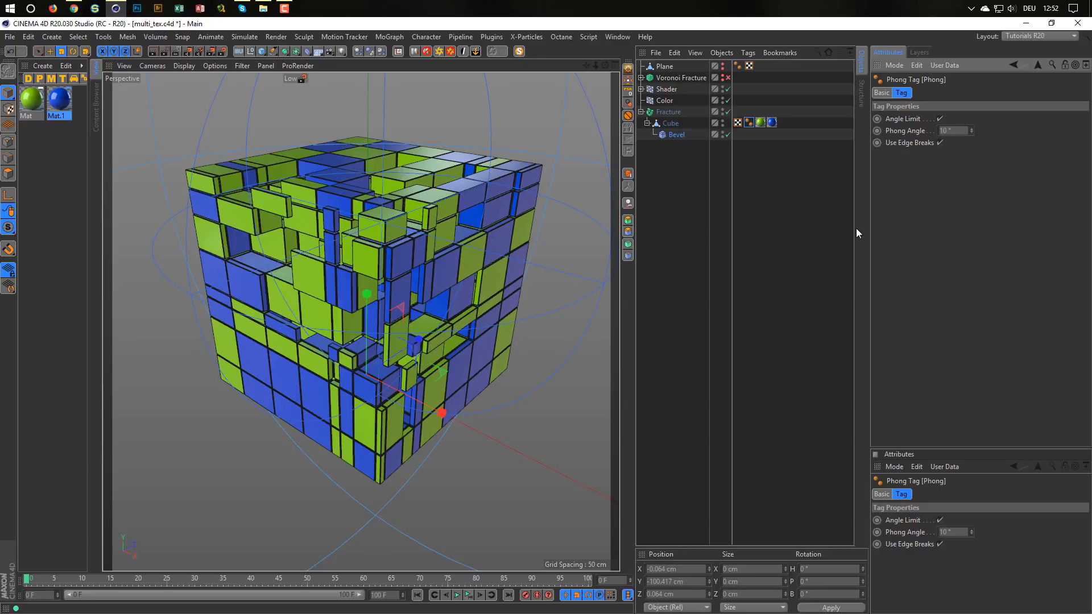
key("ctrl+s")
Hide the Shader effector's Spherical Field in the viewport.
key("t")
mouse_move(395, 312)
left_mouse_down()
mouse_move(380, 336)
mouse_move(393, 328)
left_mouse_up()
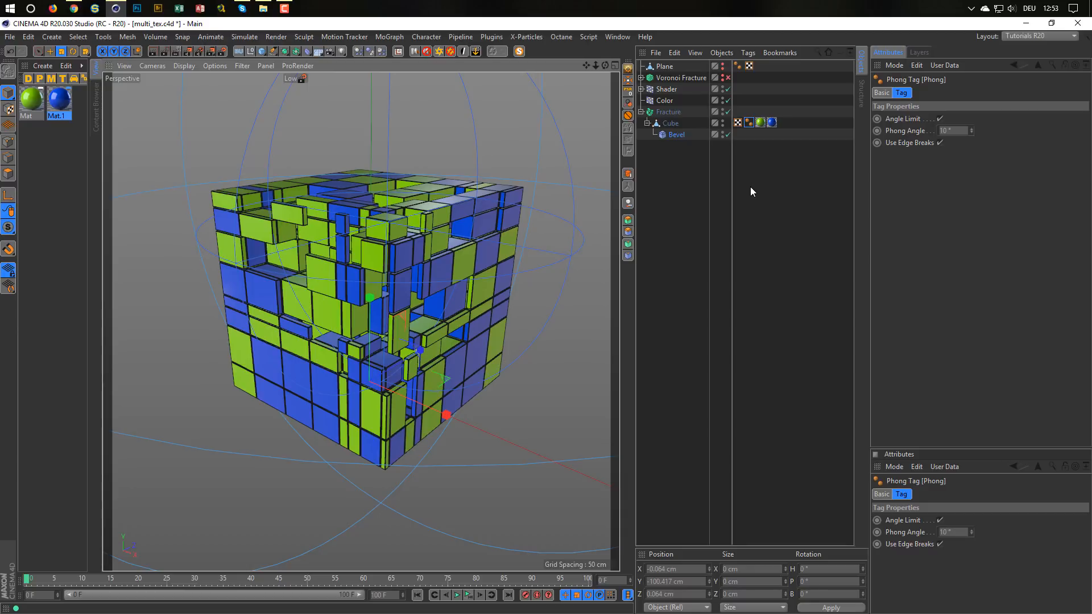
left_click(642, 90)
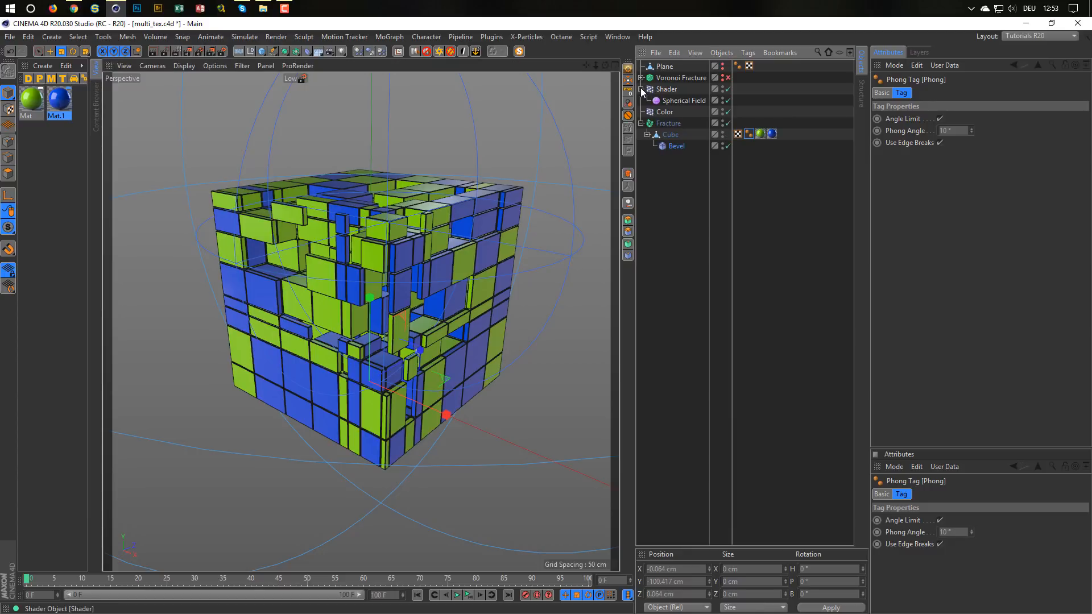
left_click(726, 101)
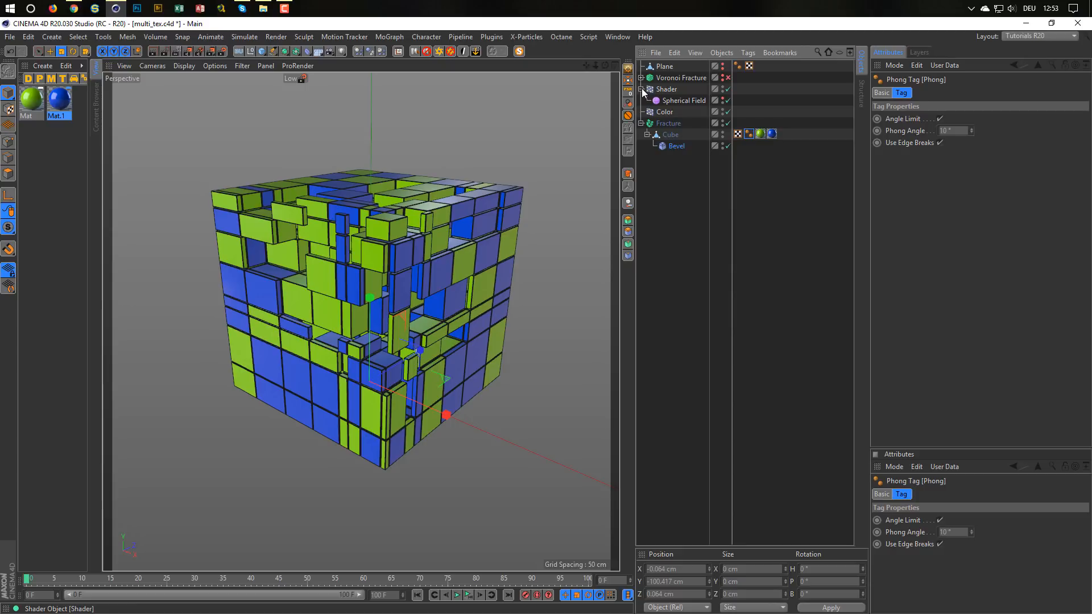
Add the Nikomedias Scene Rig Ultimate, render the view as a preview and save the project.
left_click(415, 53)
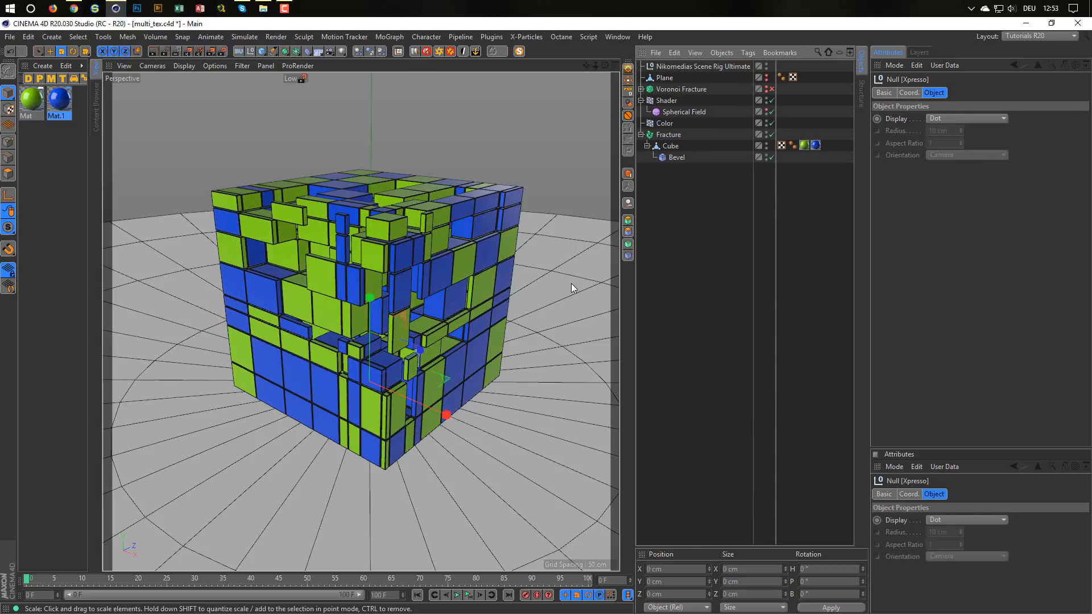
left_click_drag(458, 308, 447, 297, "alt")
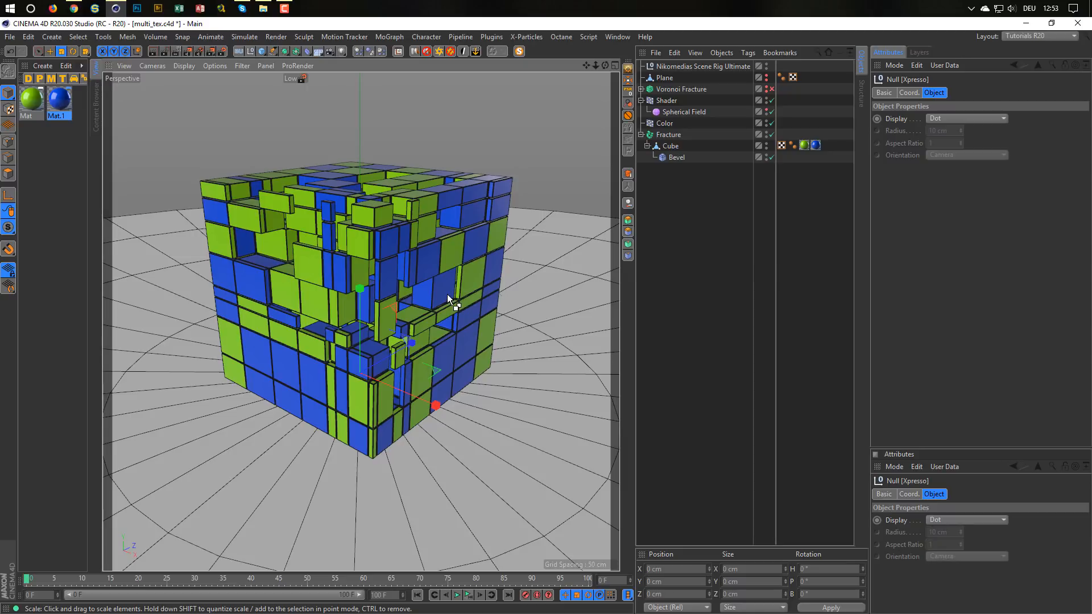
key("ctrl+r")
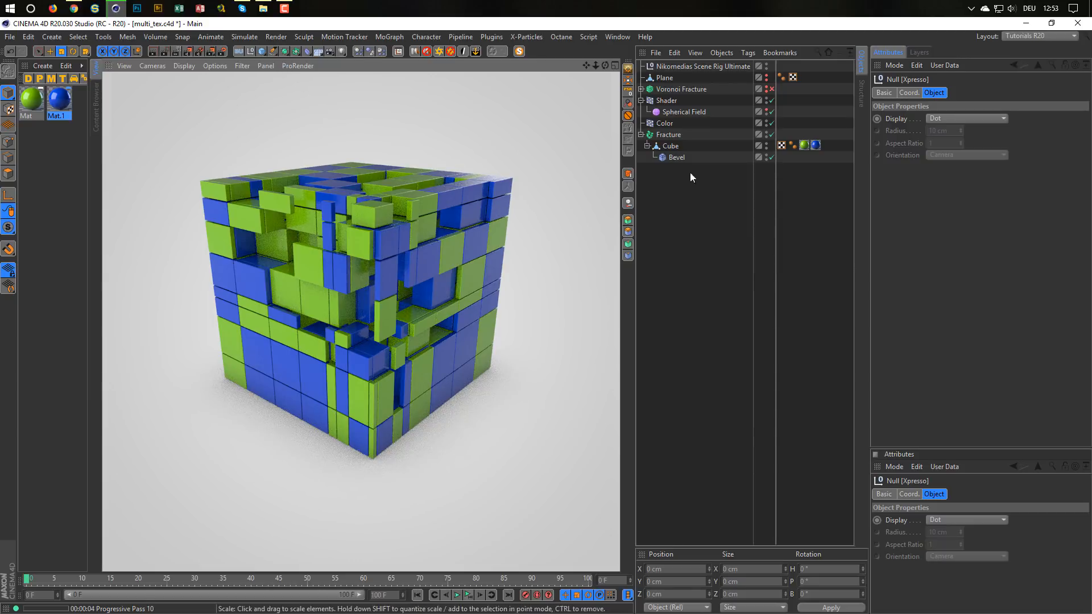
left_click(711, 235)
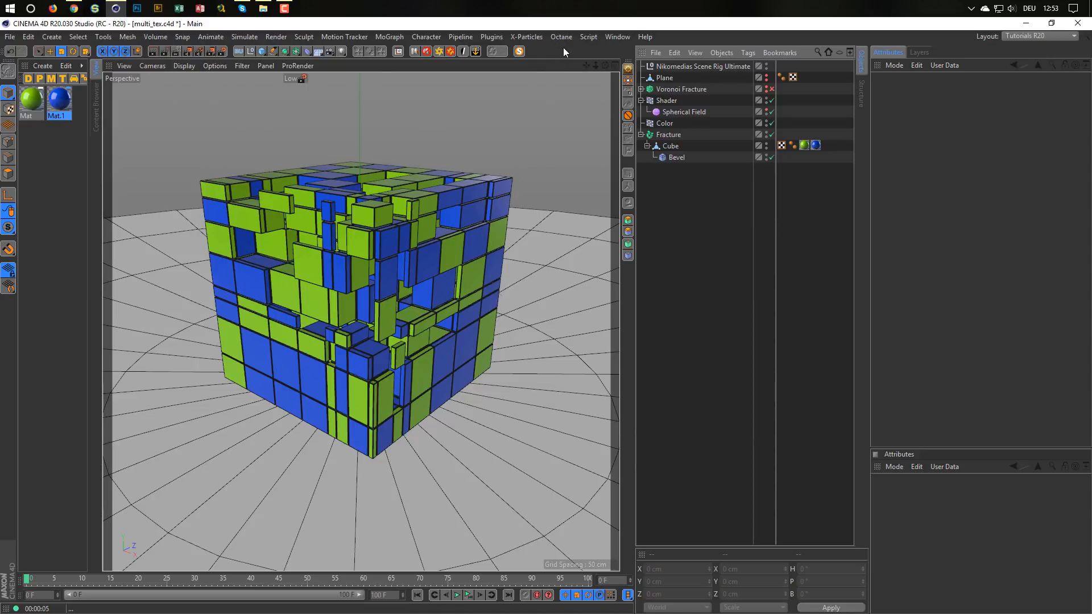
key("ctrl+s")
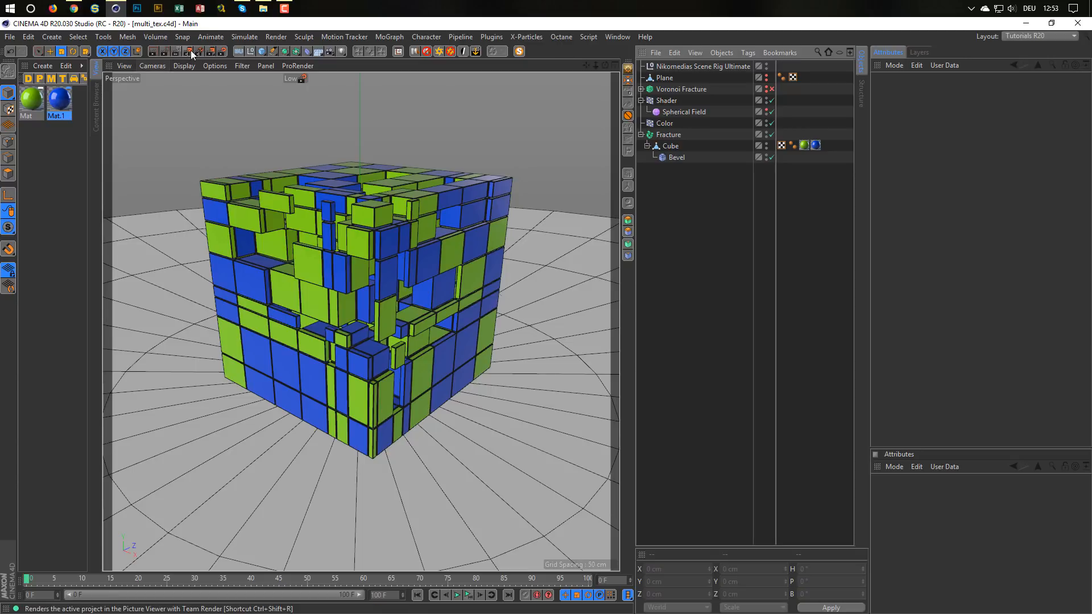
Switch the render settings to the Low GI preset and render the view.
left_click(306, 79)
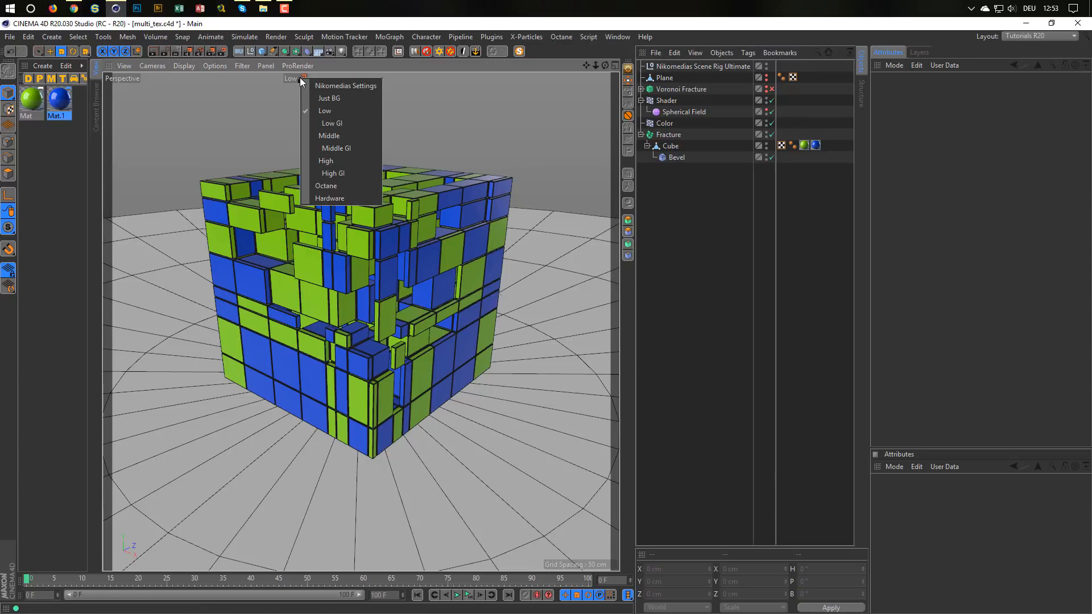
left_click(314, 122)
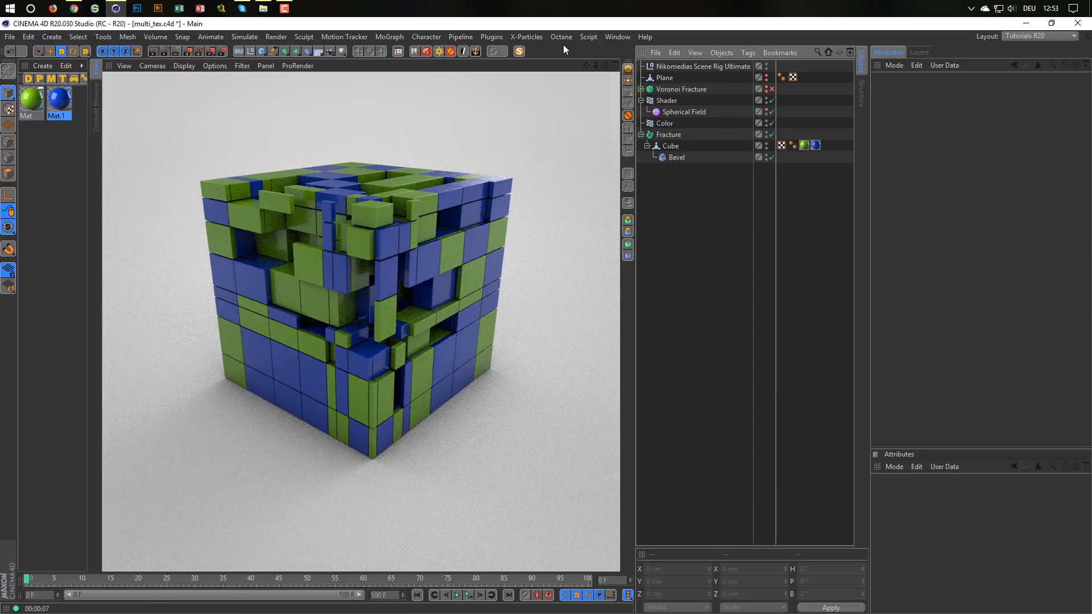
left_click(707, 236)
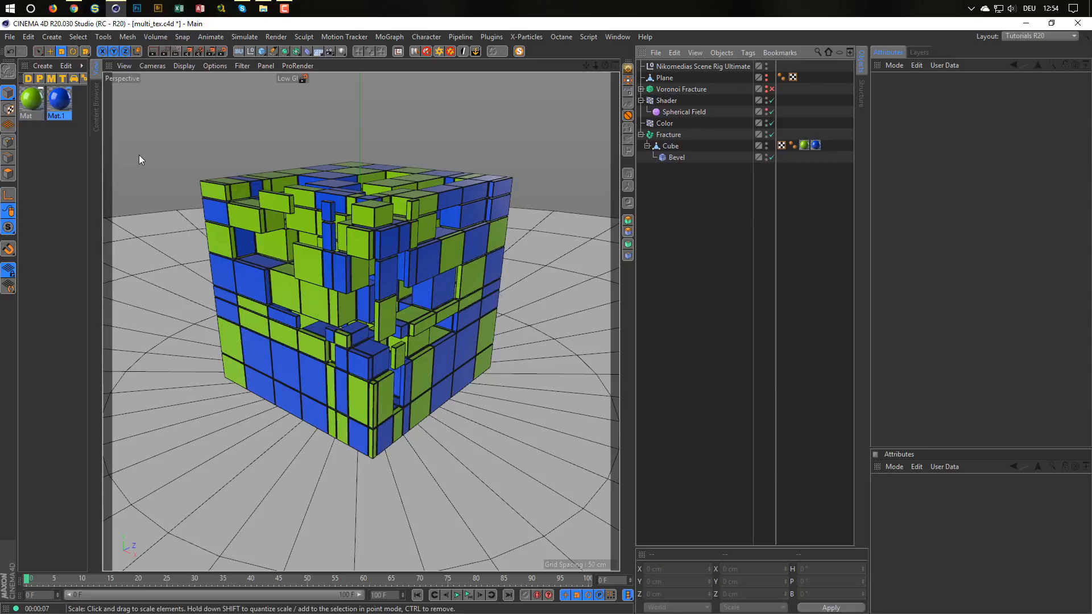
Load the Marble_005 material from the Stone folder of the Nikomedia Textures (PR) presets into the scene.
key("shift+F8")
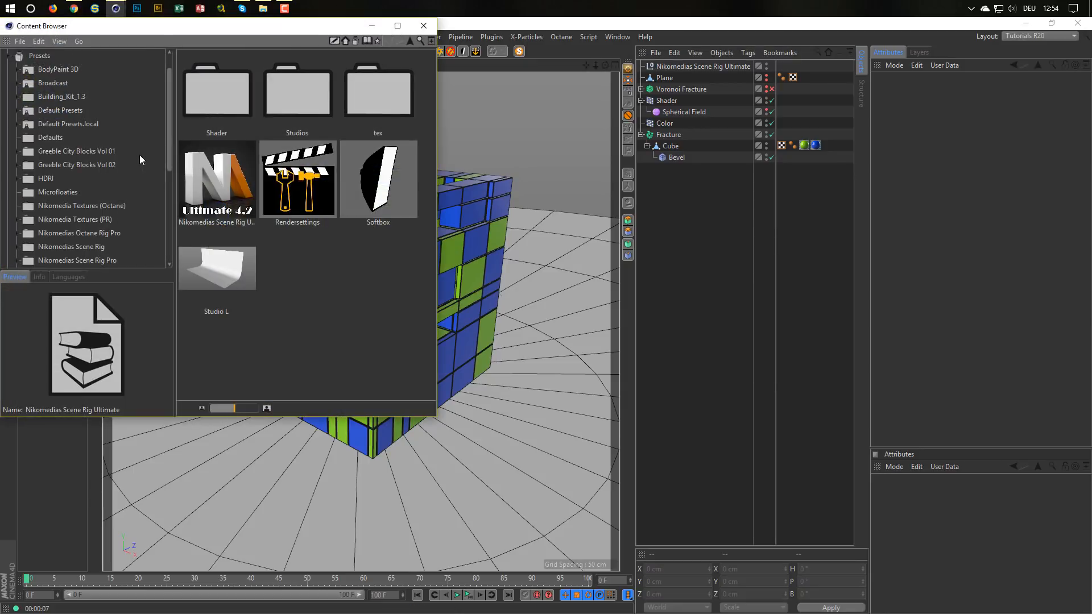
left_click_drag(269, 32, 672, 157)
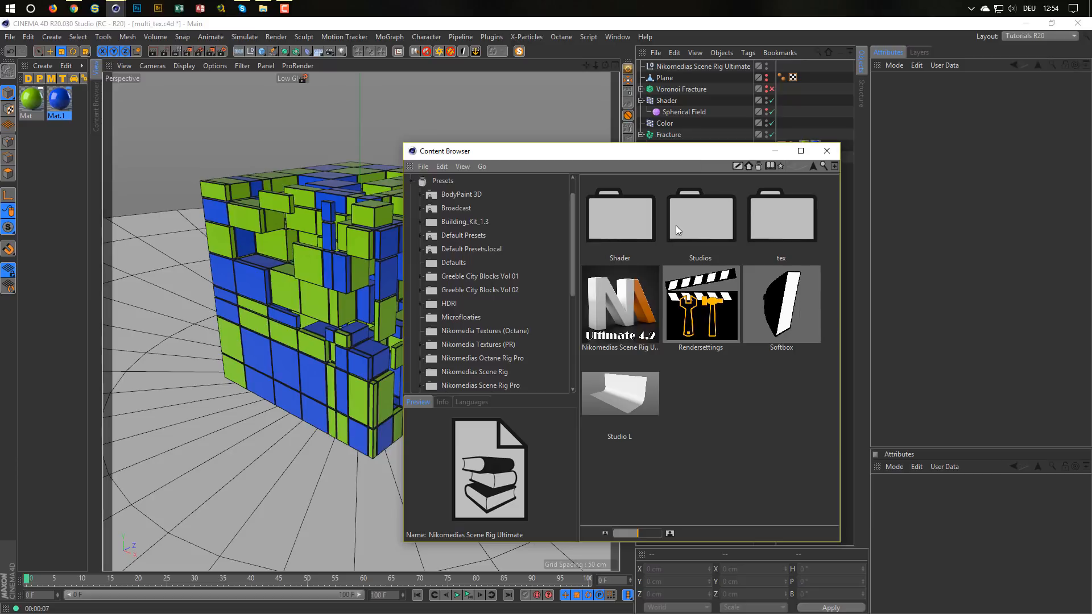
left_click(424, 344)
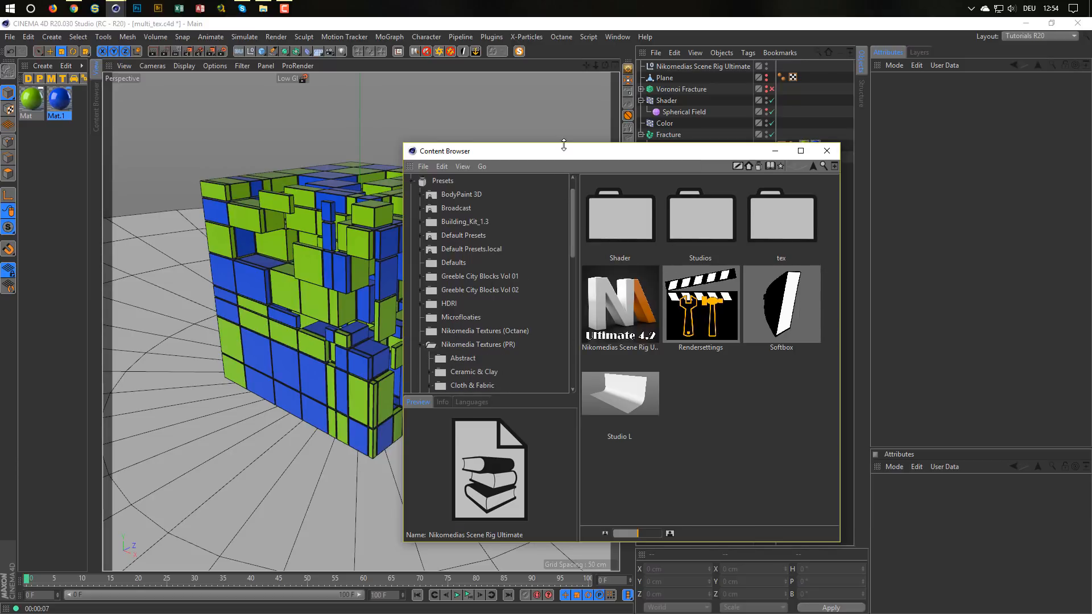
left_click_drag(565, 151, 565, 61)
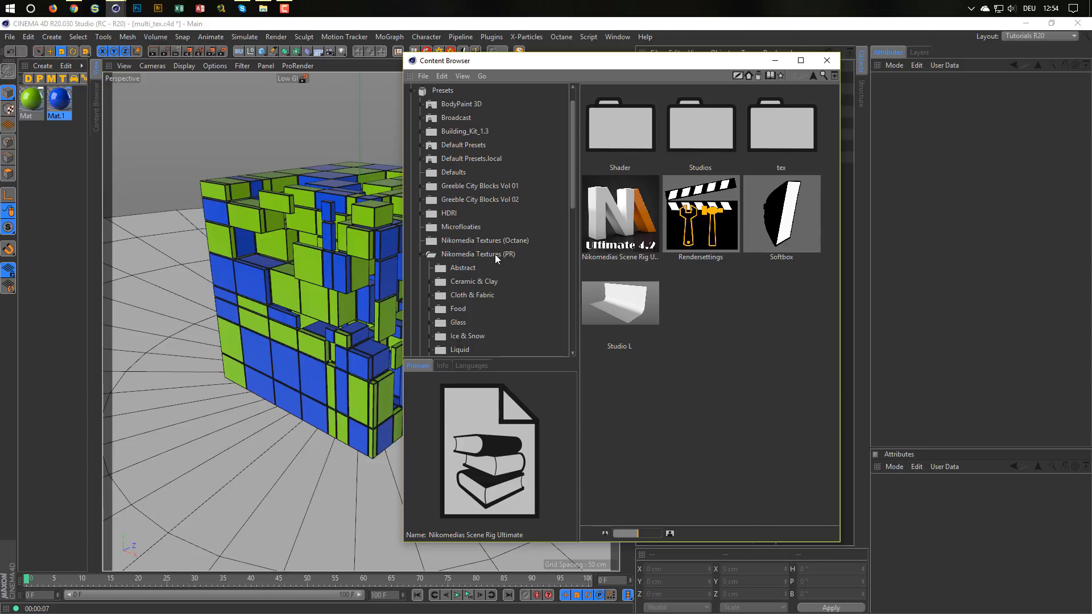
scroll(494, 254, "down", 5)
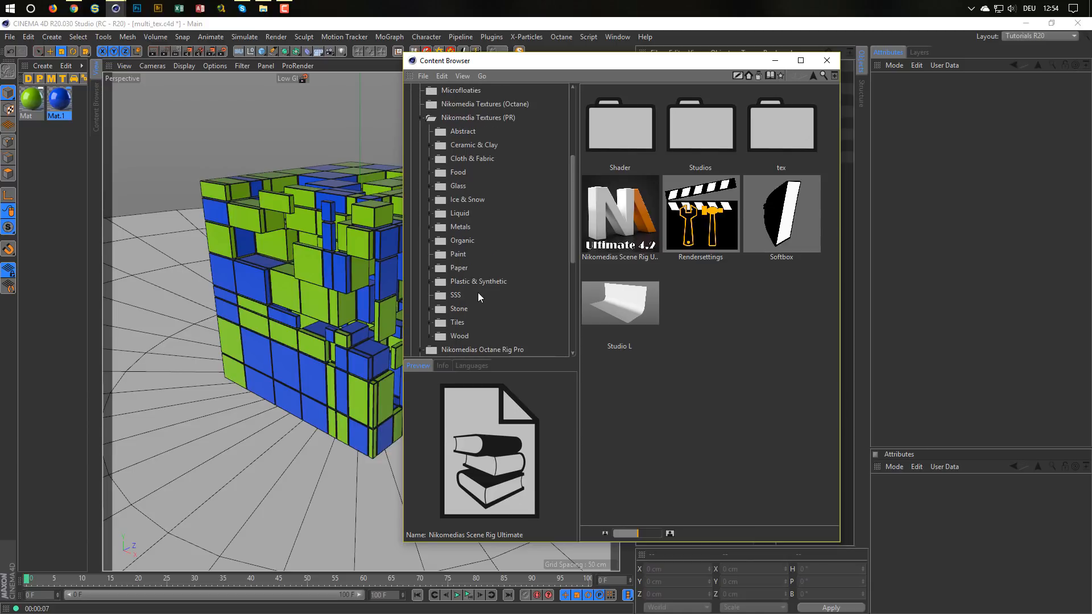
left_click(462, 311)
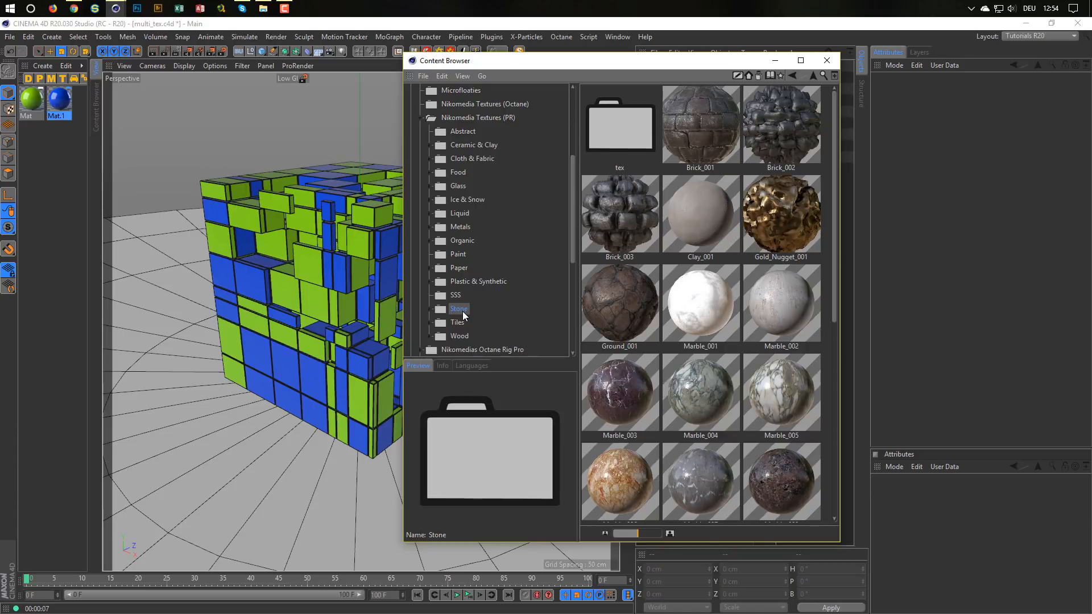
left_click(777, 396)
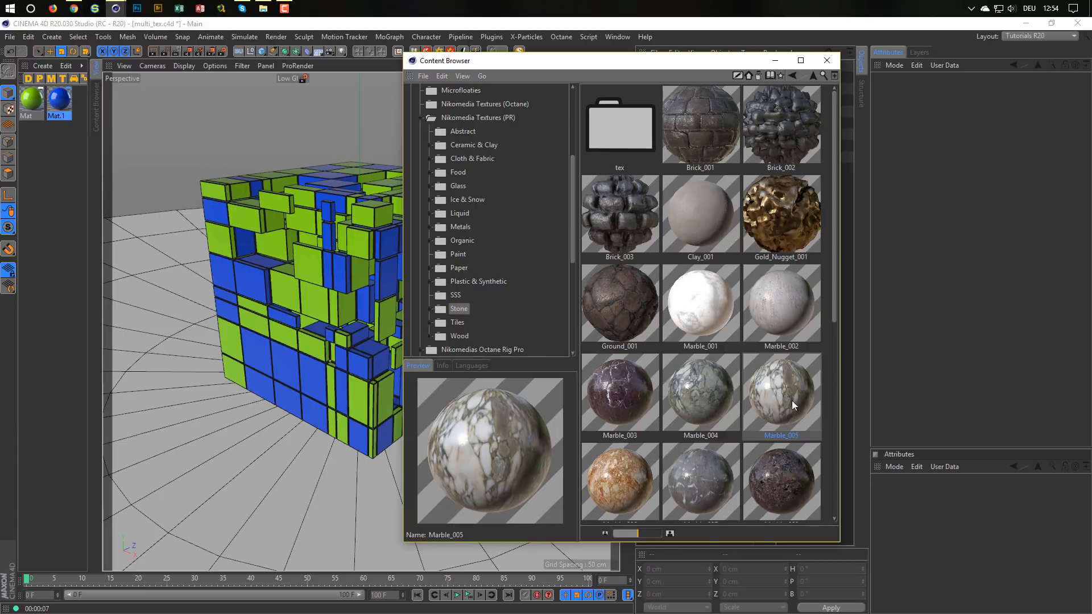
left_click_drag(797, 395, 43, 182)
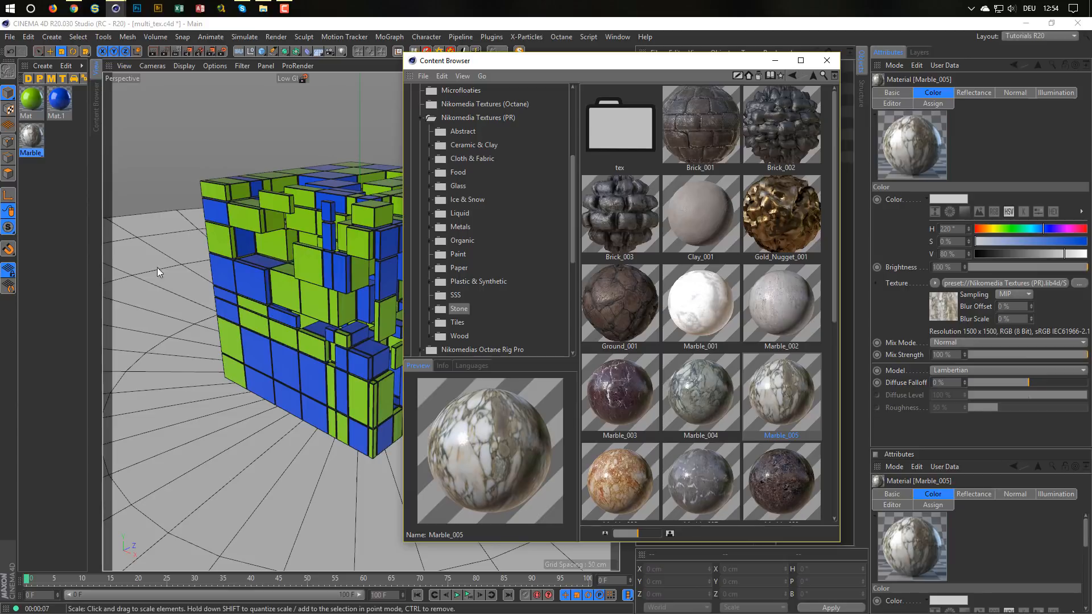
Load Wood_002 from the Wood presets and replace the Cube's green material with Marble_005 and its blue material with Wood_002.
left_click(459, 335)
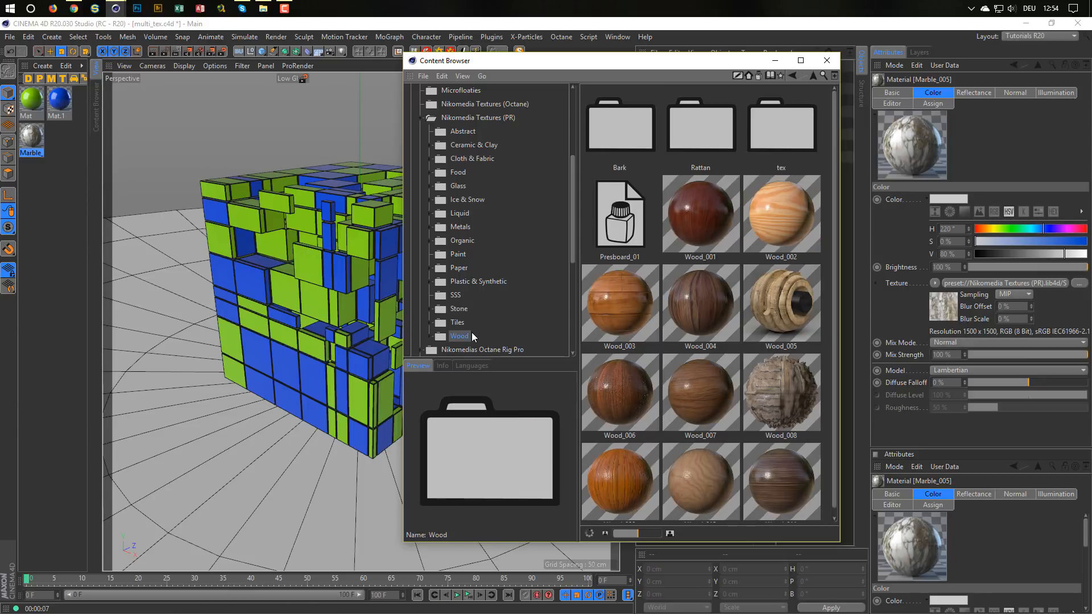
left_click(794, 210)
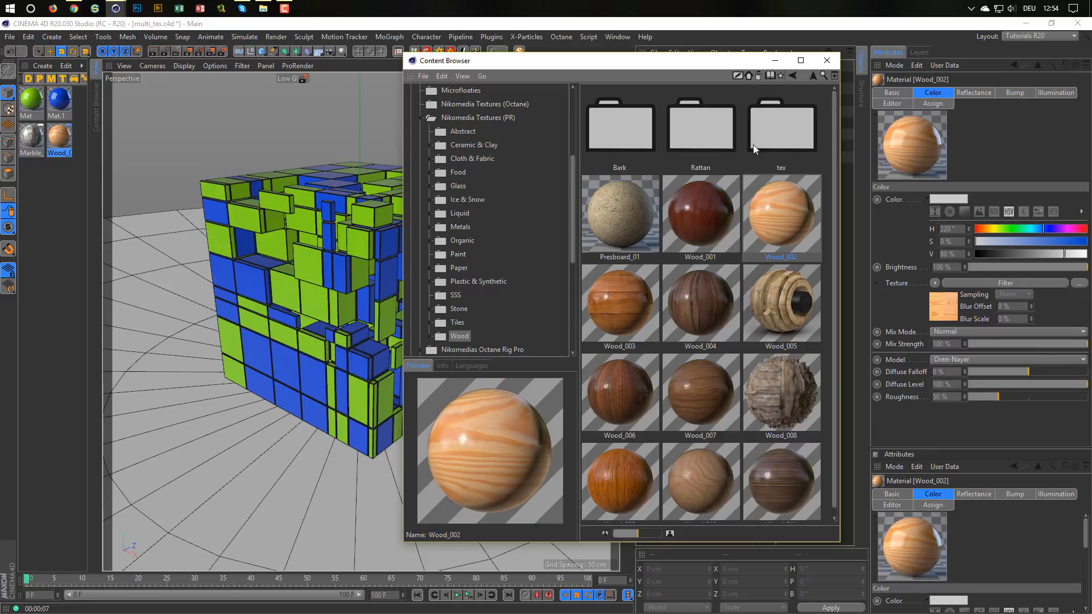
left_click(827, 60)
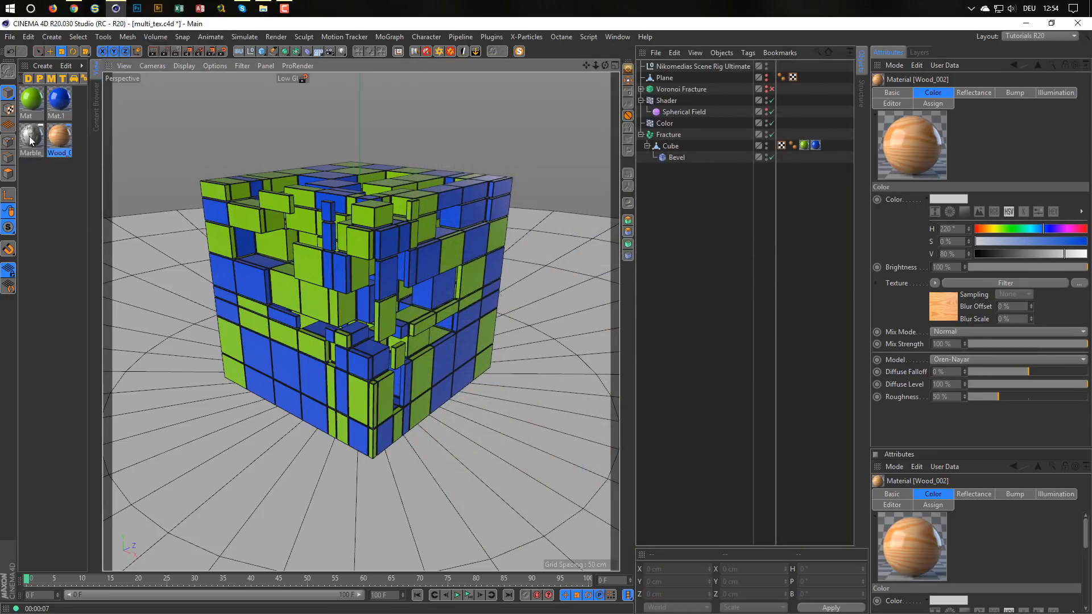
left_click_drag(29, 137, 805, 146)
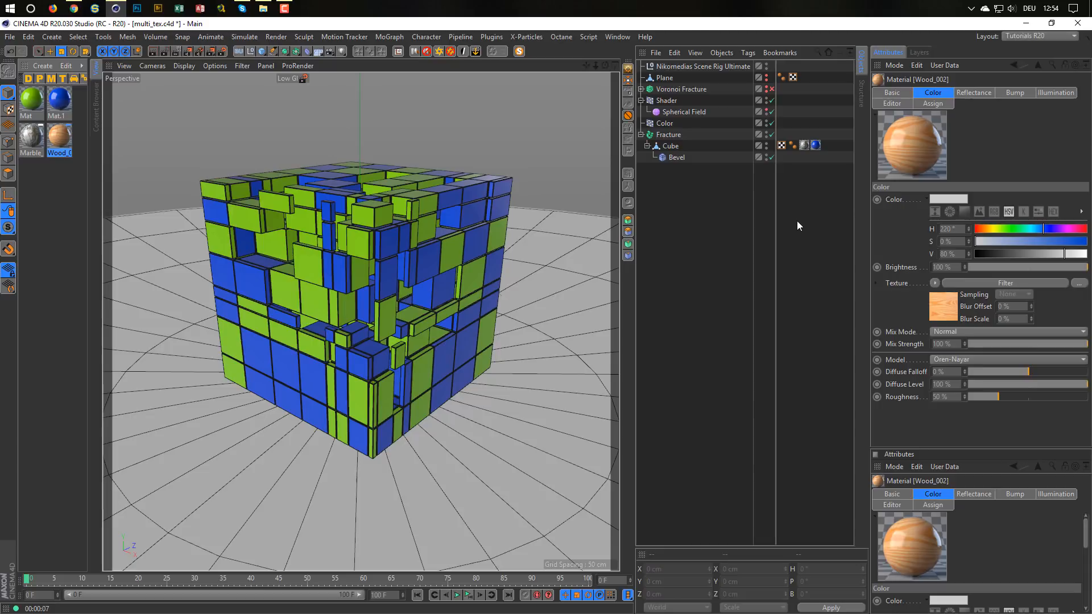
left_click_drag(59, 134, 815, 146)
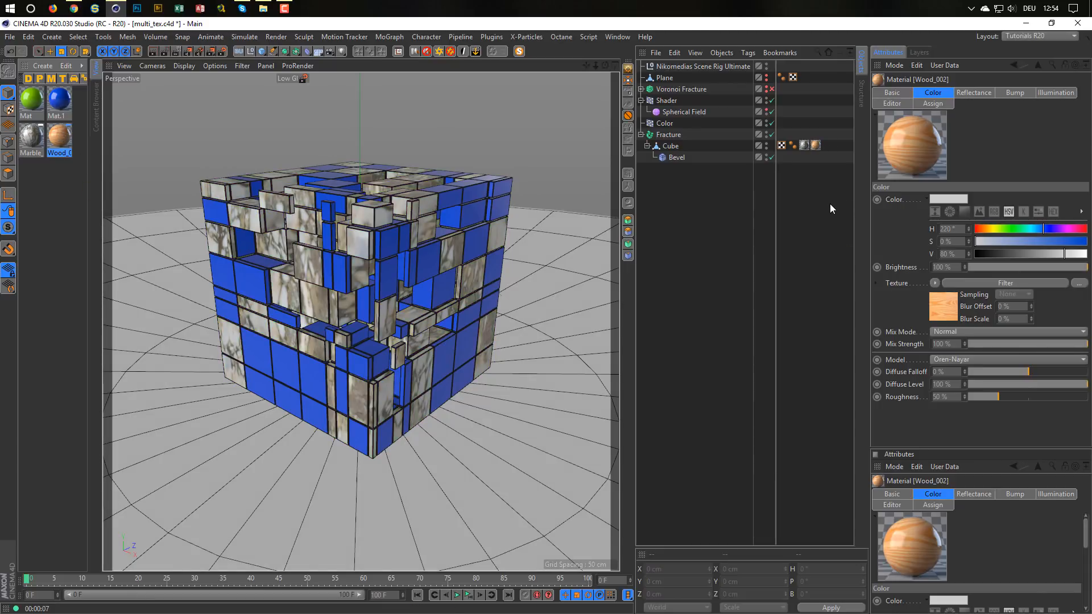
Enable Wood_002's Alpha channel with a MoGraph Color Shader as its texture and render the view.
double_click(60, 140)
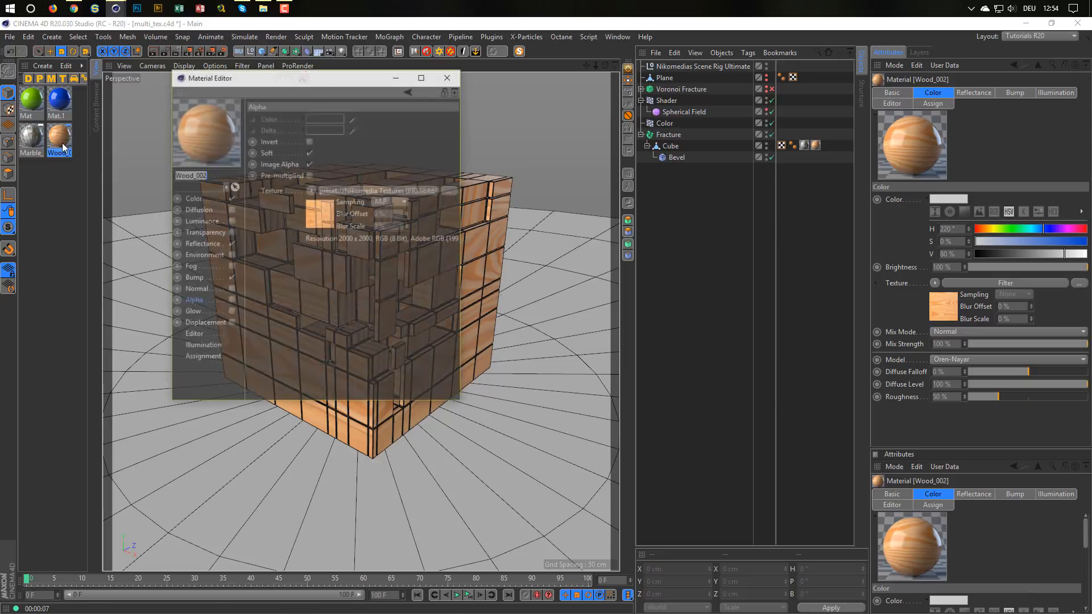
left_click(231, 300)
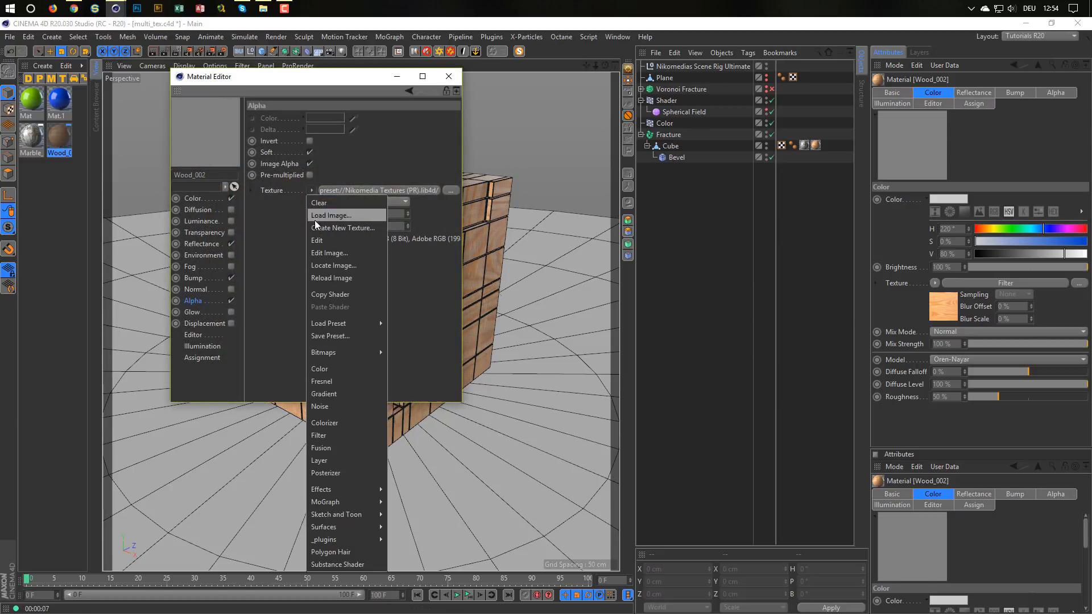
mouse_move(360, 502)
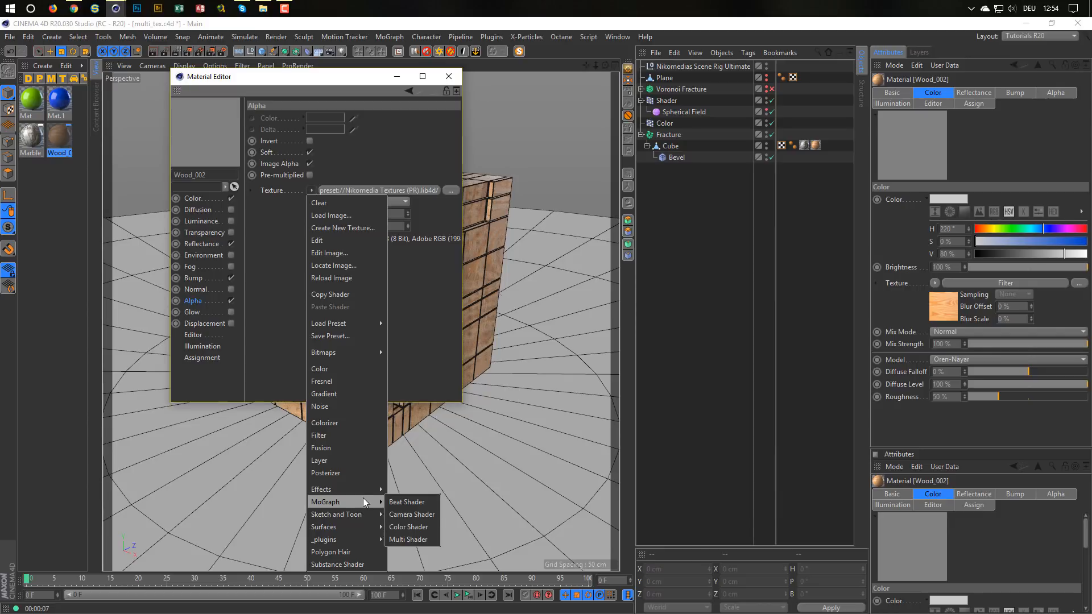
left_click(414, 526)
left_click(448, 76)
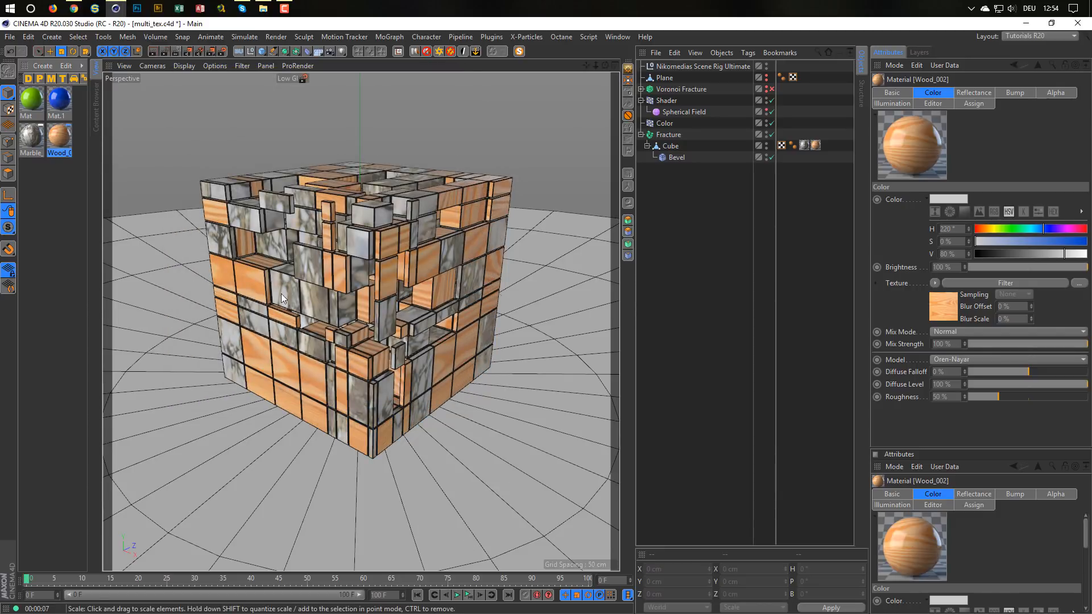
key("ctrl+r")
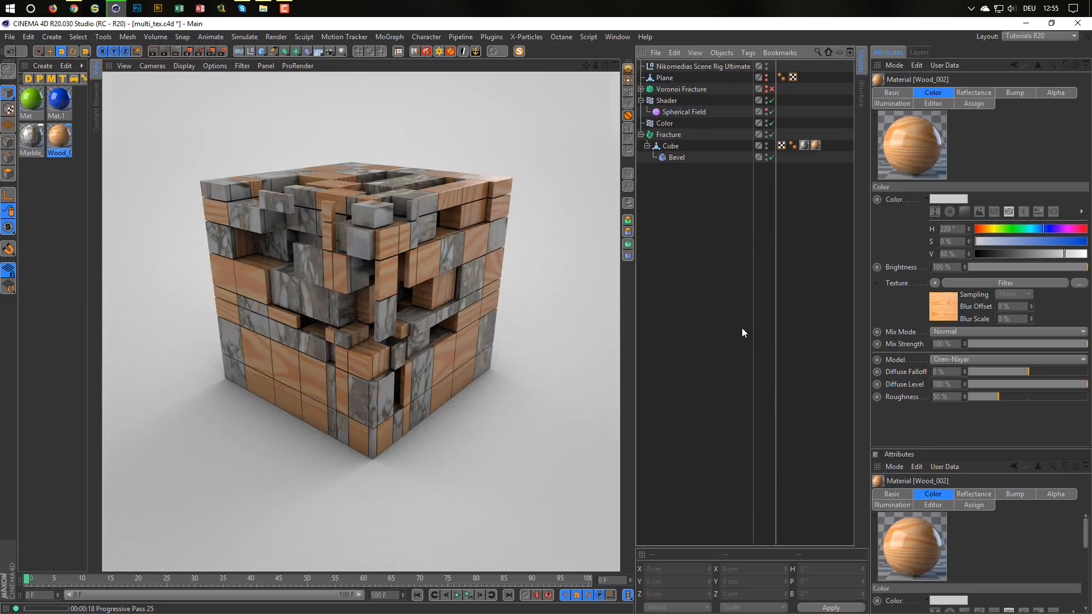
Add a Random effector to the Fracture object with its X, Y and Z position offsets set to 5 cm.
left_click(673, 135)
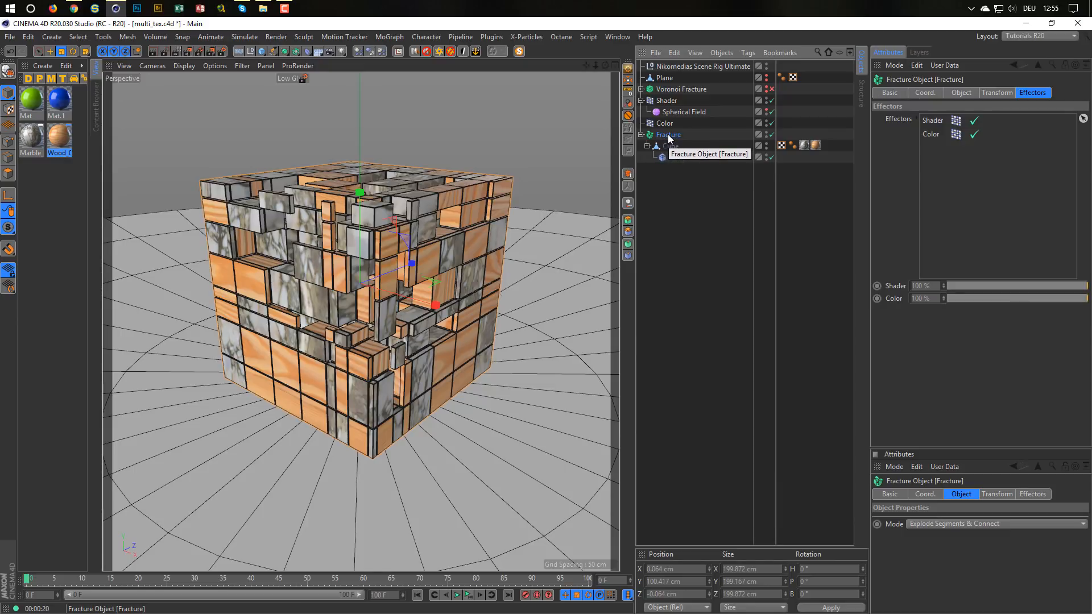
left_click(381, 35)
mouse_move(388, 55)
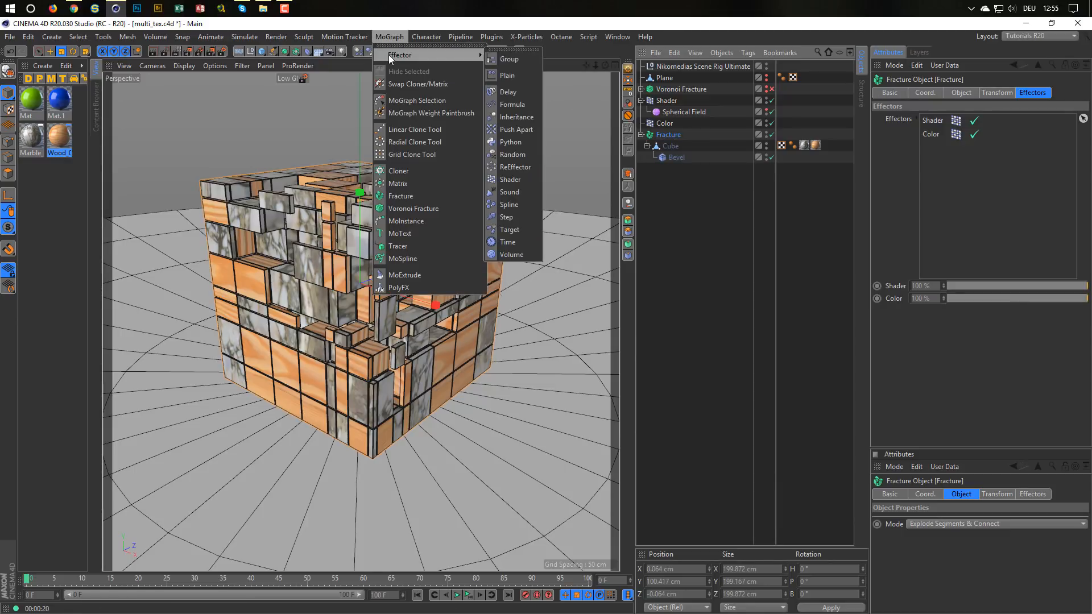
left_click(521, 155)
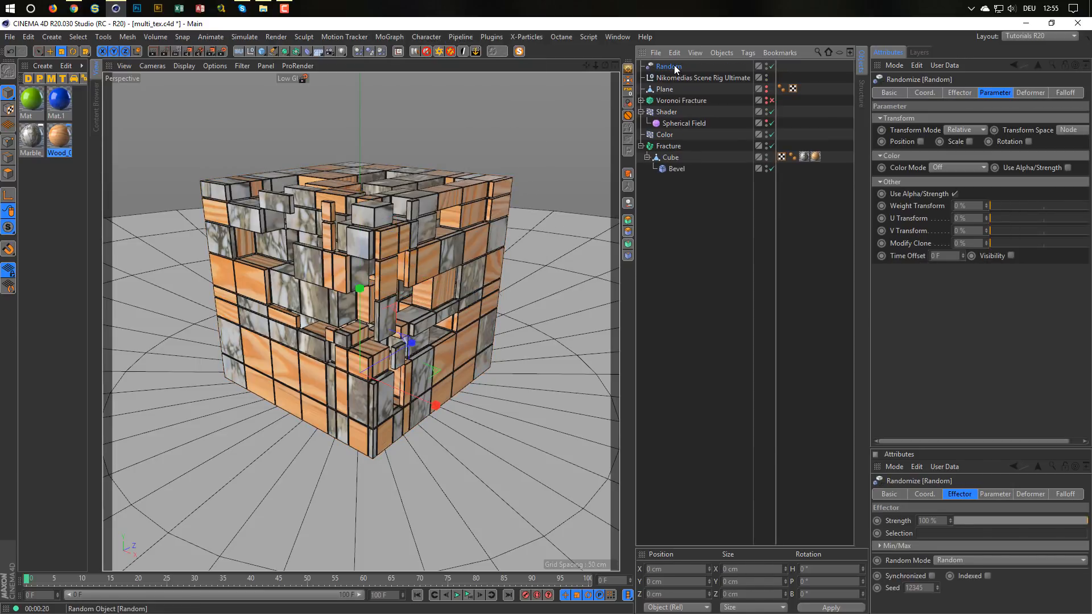
left_click(918, 141)
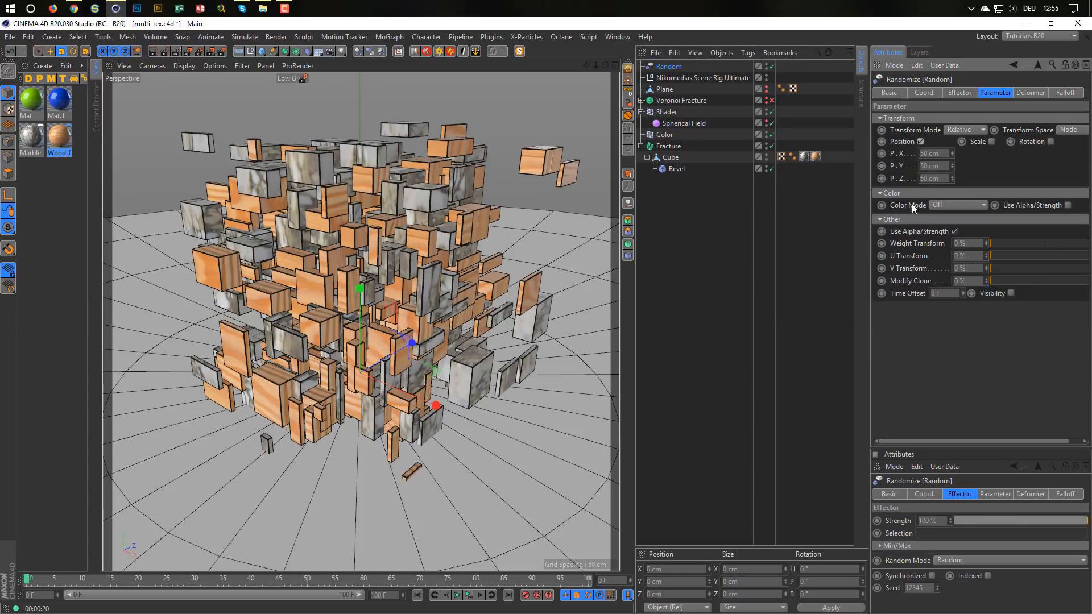
left_click(945, 154)
type("5")
key("Return")
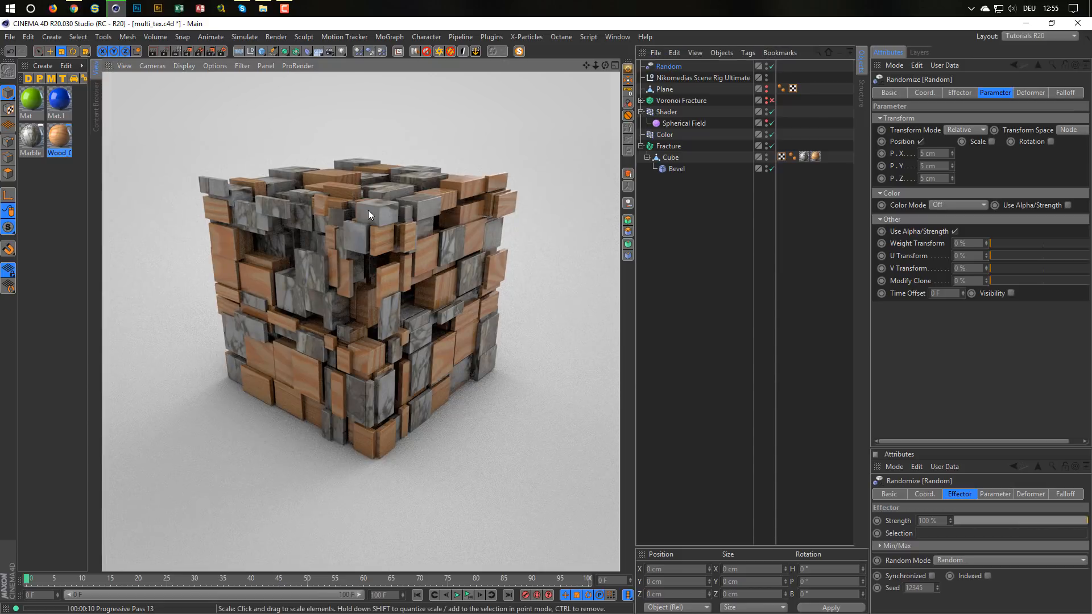
Set the Random effector's Y position offset to 0 cm and render the view.
scroll(372, 210, "up", 10)
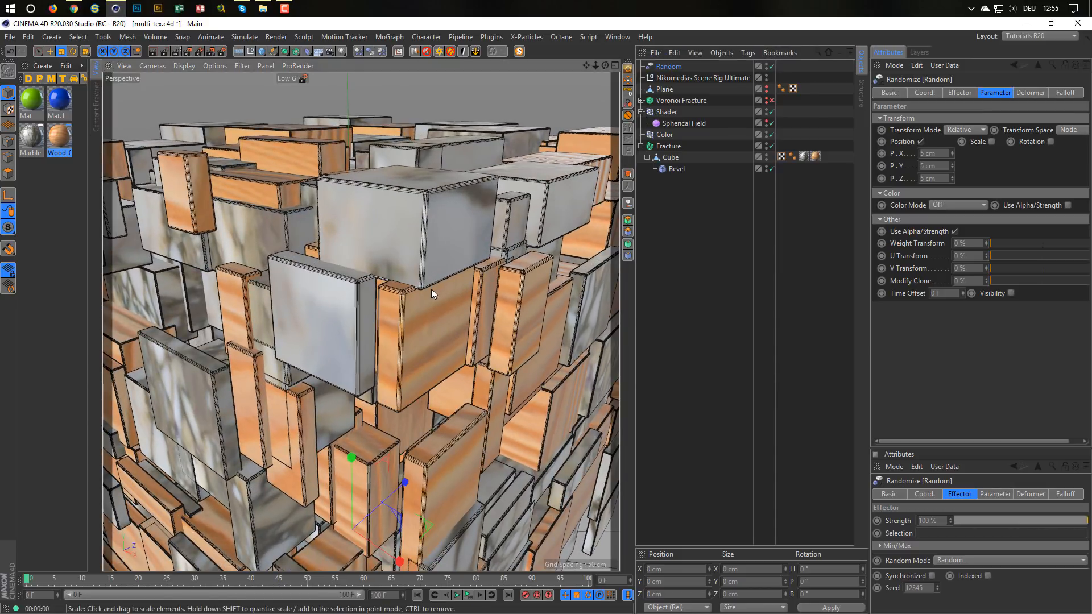
scroll(430, 291, "down", 10)
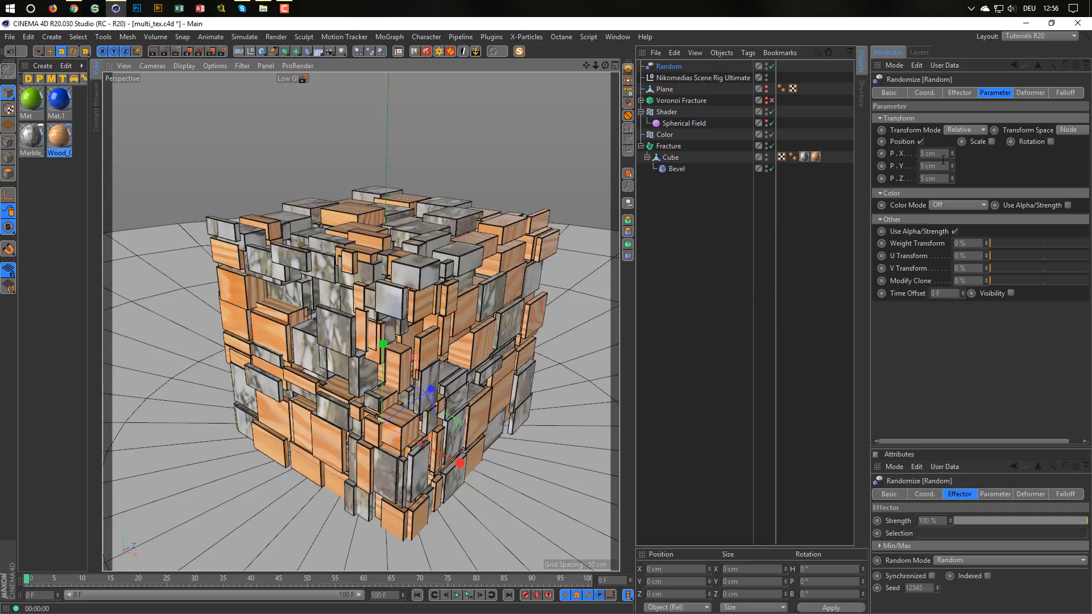
left_click_drag(942, 166, 872, 190)
type("0")
key("Return")
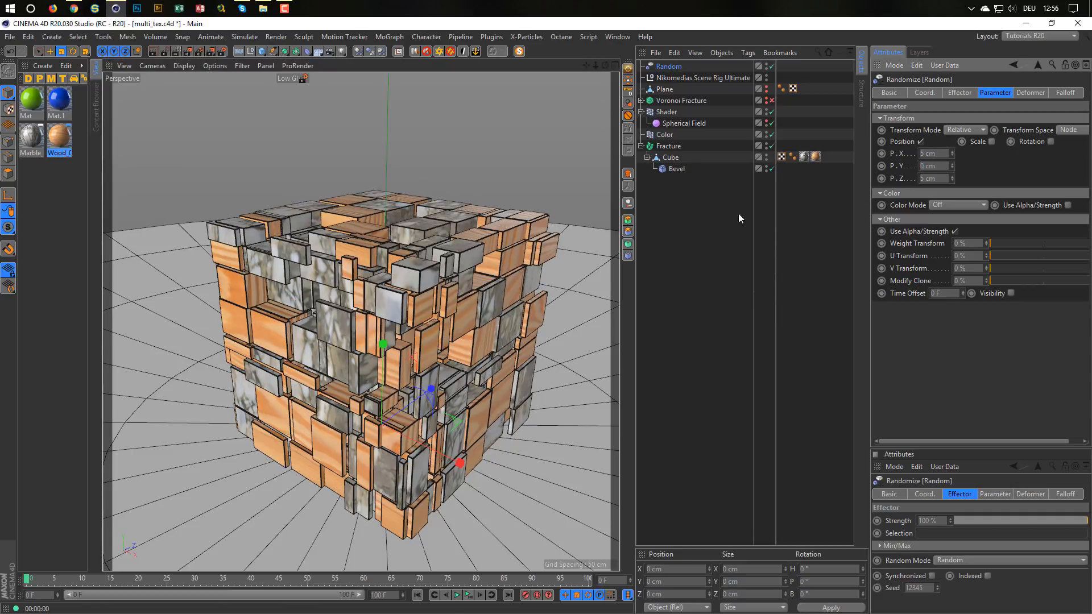
scroll(479, 277, "up", 10)
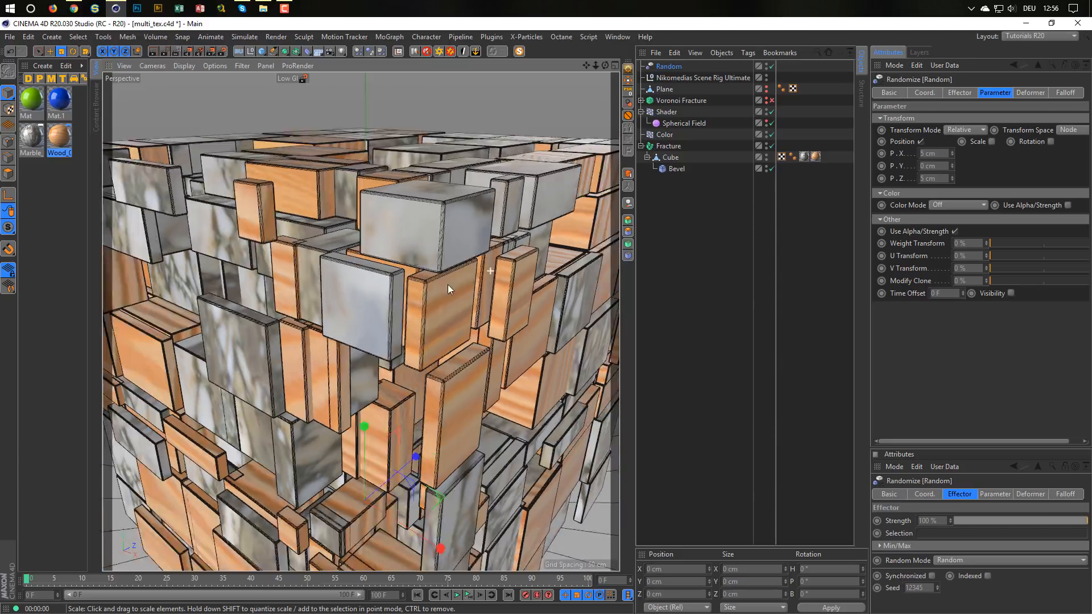
scroll(432, 296, "down", 10)
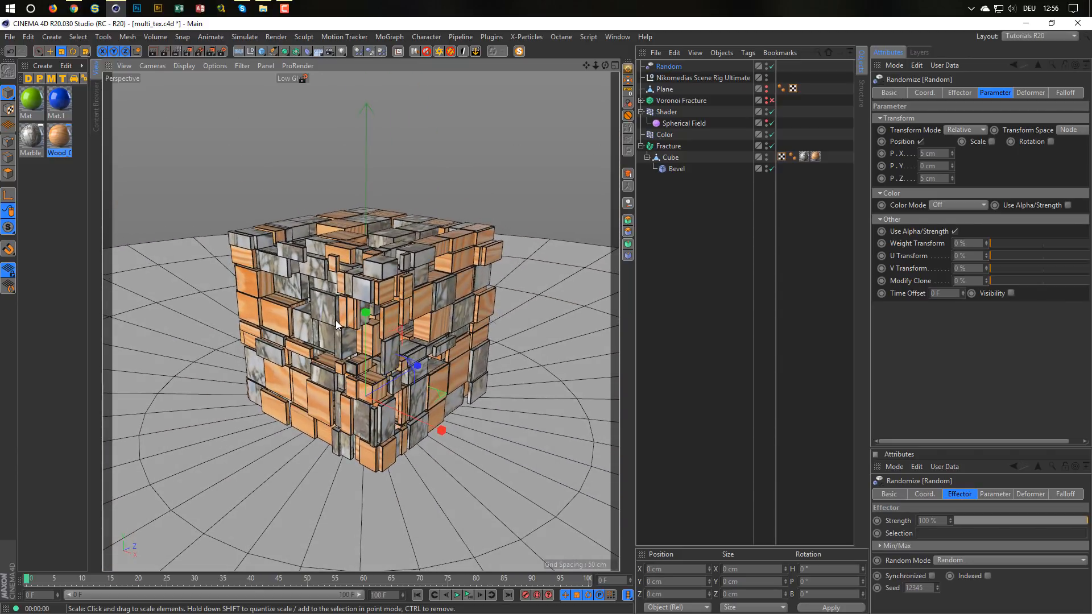
key("ctrl+r")
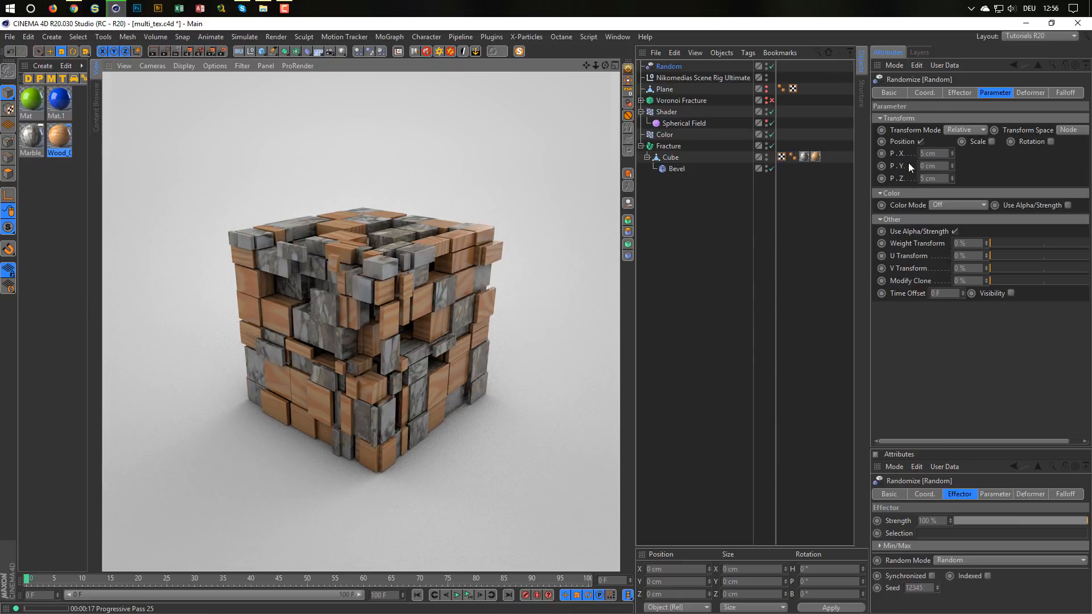
Set the Random effector's X and Z position offsets to 2 cm.
type("2")
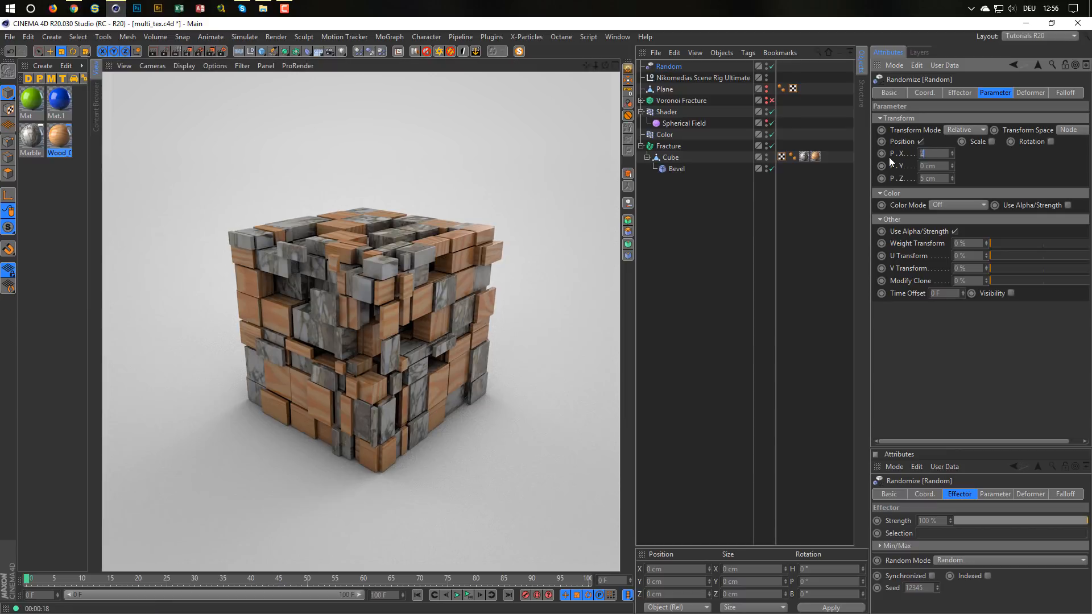
key("Tab")
key("Tab")
type("2")
key("Return")
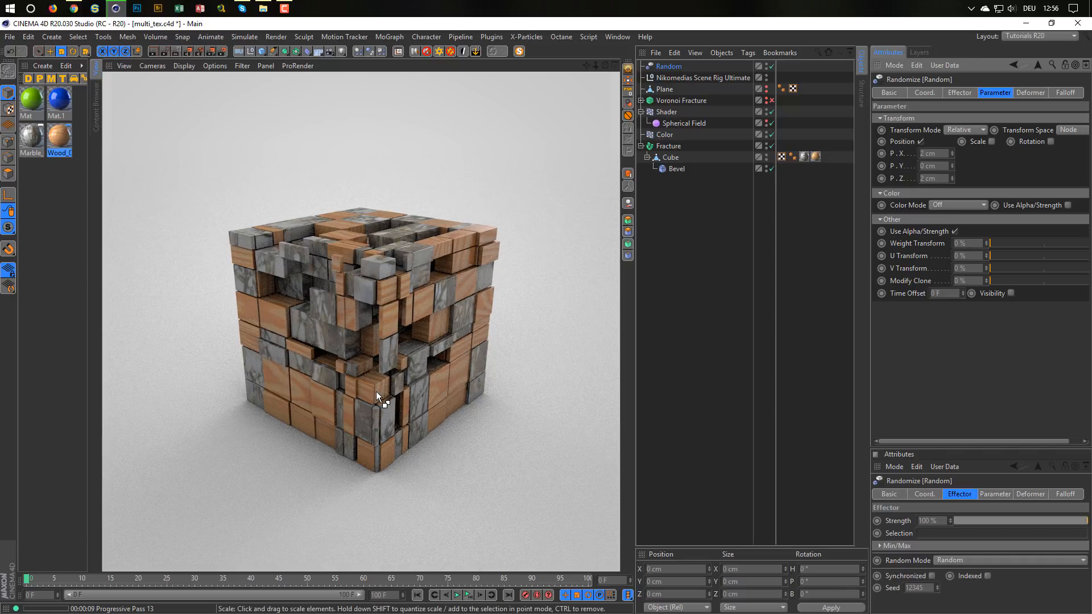
Examine the marble and wood fragments of the cube up close and from slightly different angles.
right_click_drag(376, 392, 405, 362, "alt")
middle_click_drag(405, 363, 407, 333, "alt")
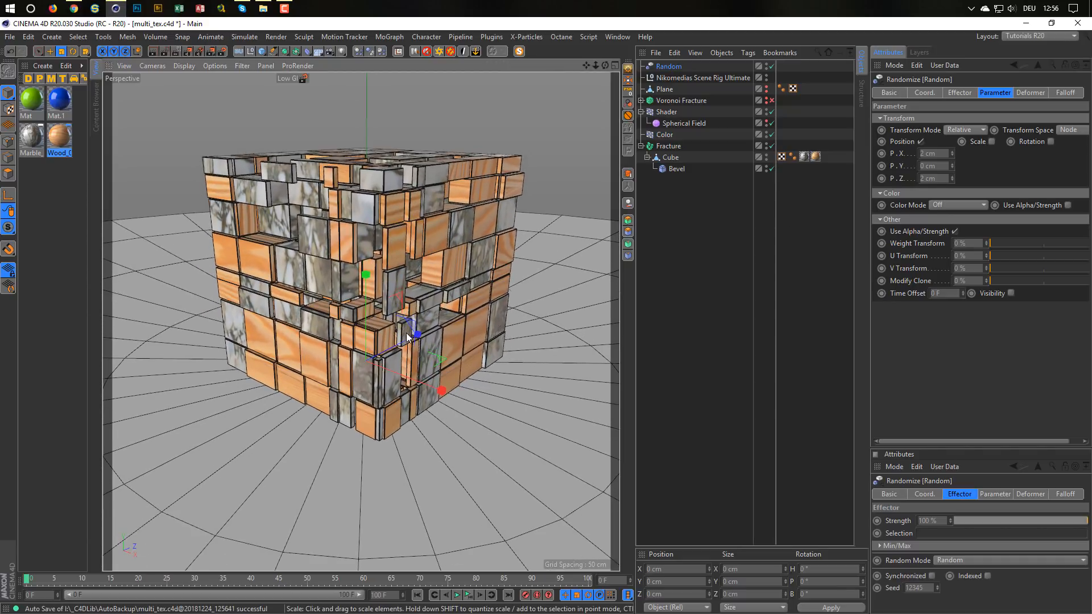
right_click_drag(407, 333, 414, 334, "alt")
middle_click_drag(414, 333, 414, 360, "alt")
right_click_drag(414, 368, 420, 374, "alt")
left_click_drag(420, 375, 402, 382, "alt")
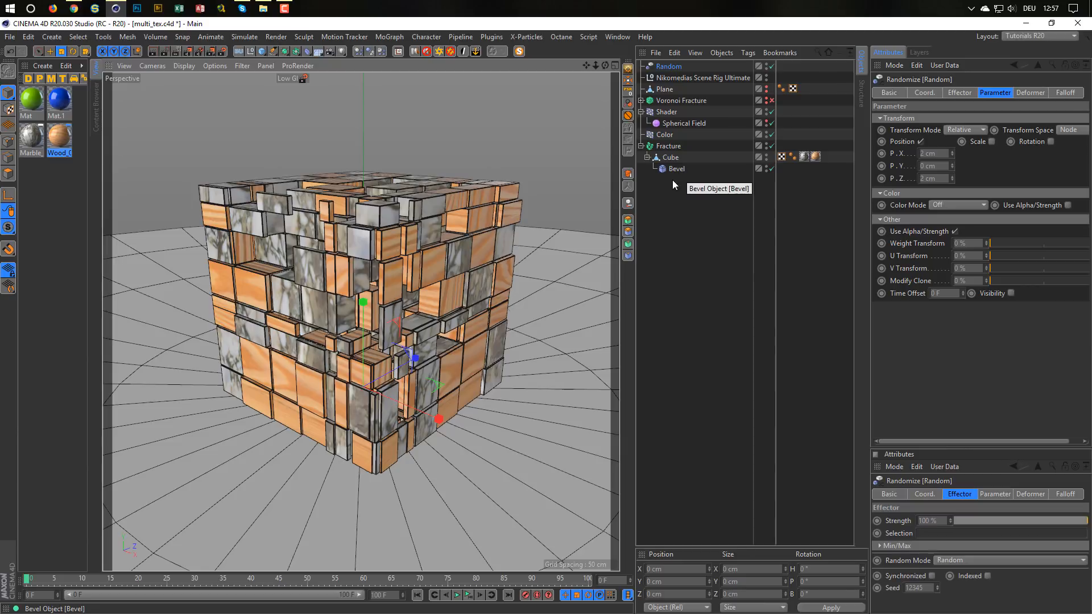
scroll(382, 292, "down", 2)
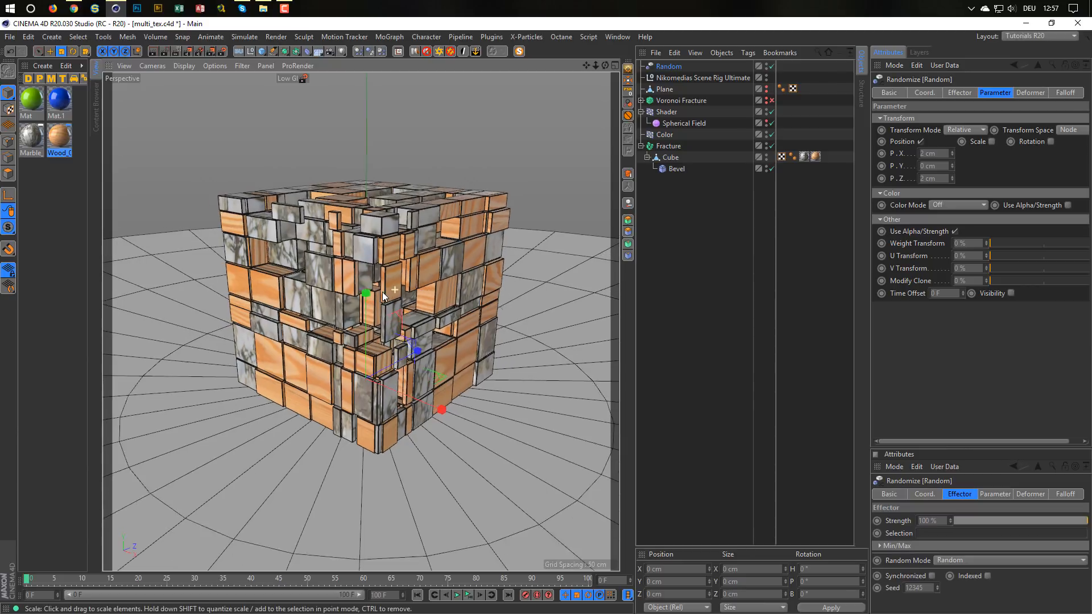
middle_click_drag(362, 293, 353, 293, "alt")
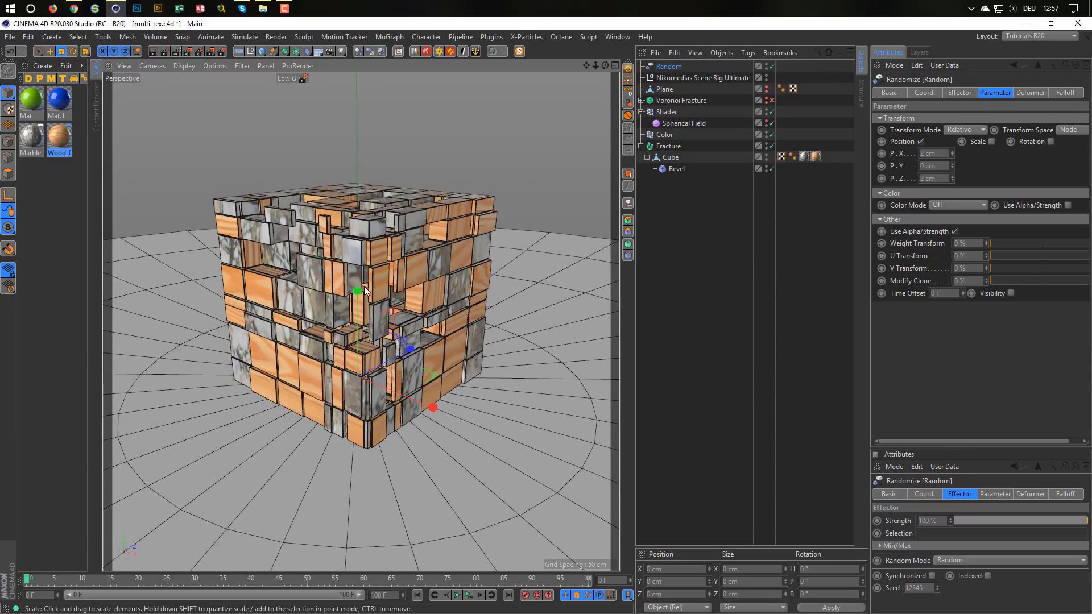
left_click_drag(364, 285, 379, 265, "alt")
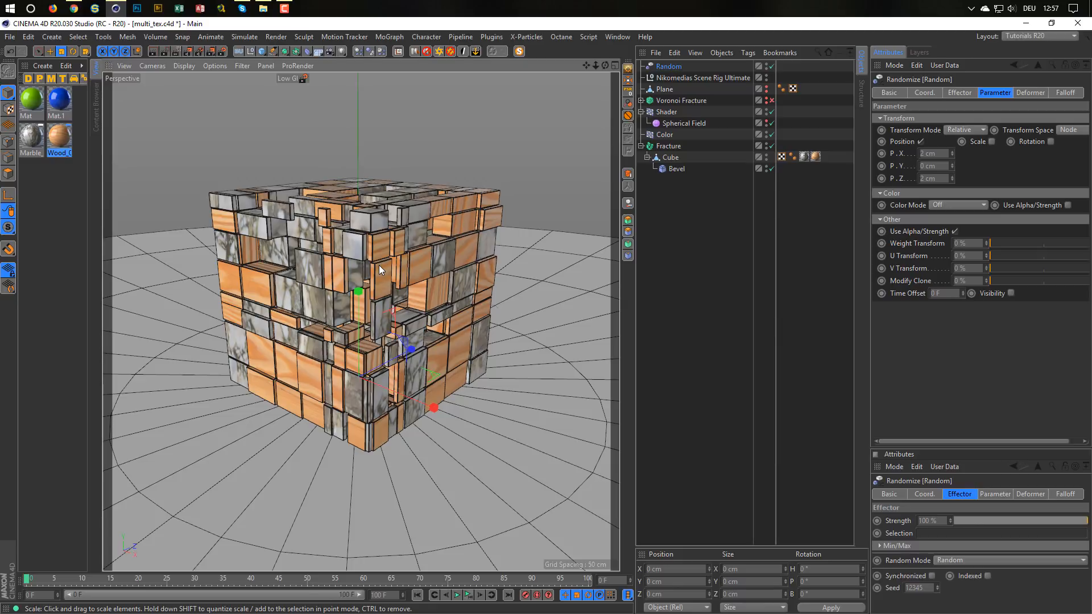